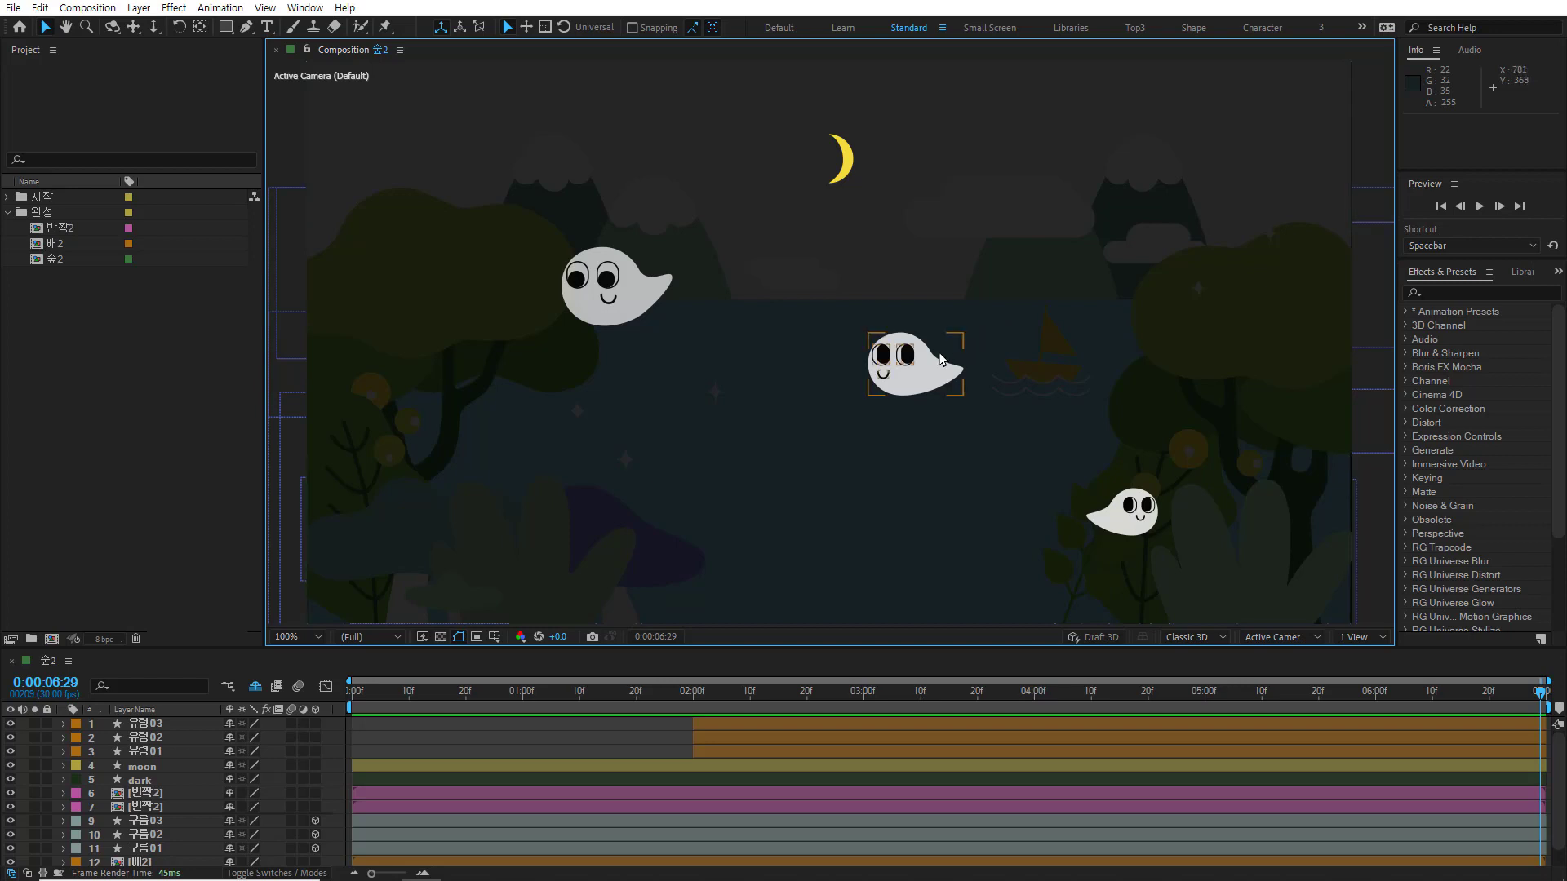
Step: Zoom the composition view in and out through levels from 25% to 400% and reset it to 100%
key(period)
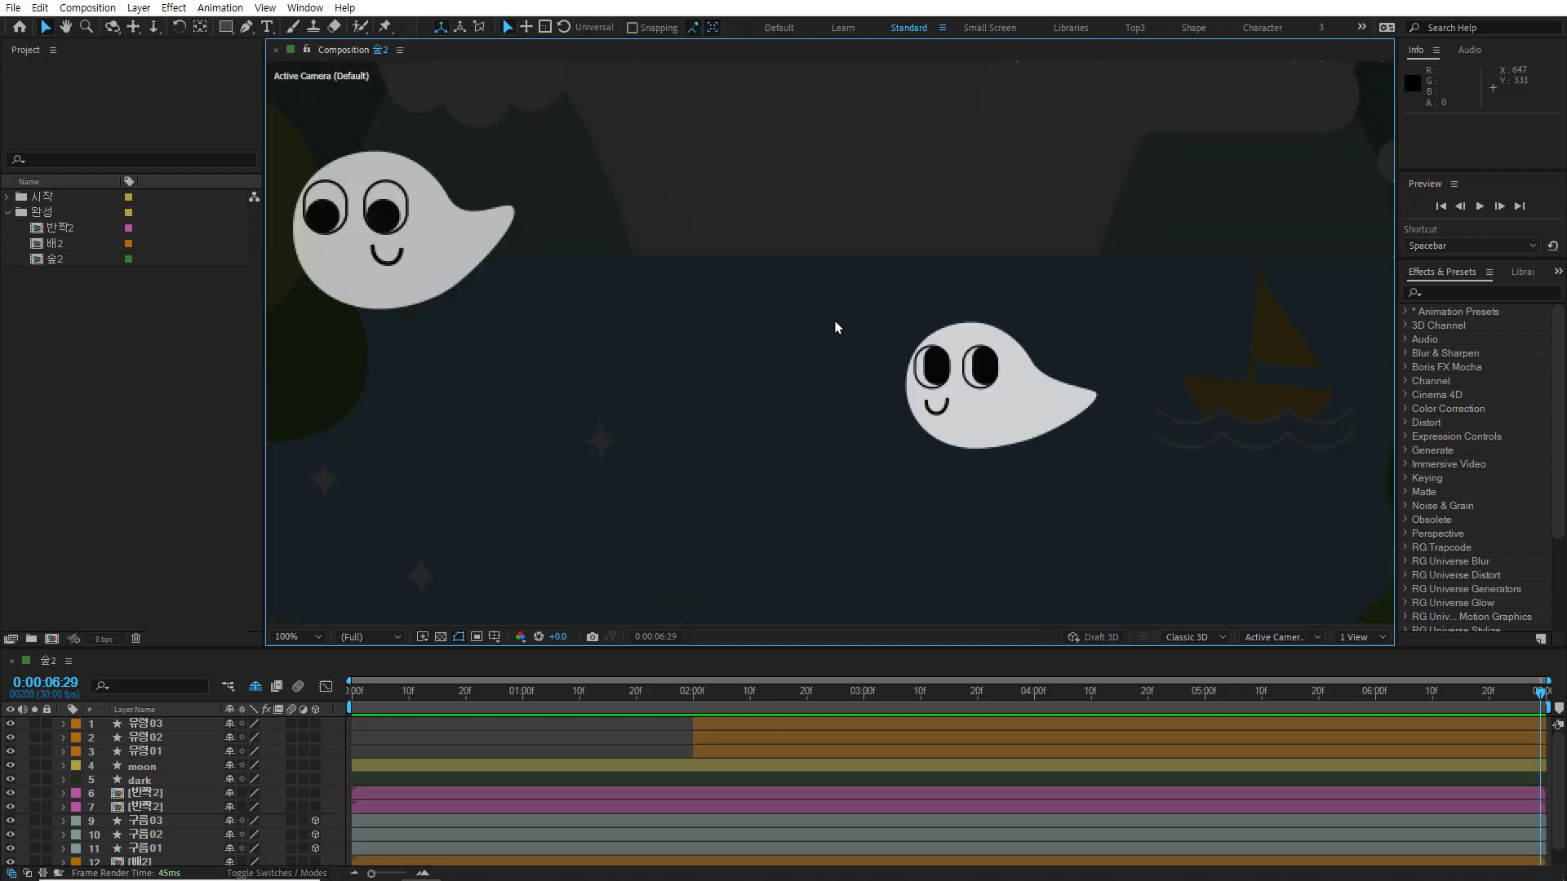
key(comma)
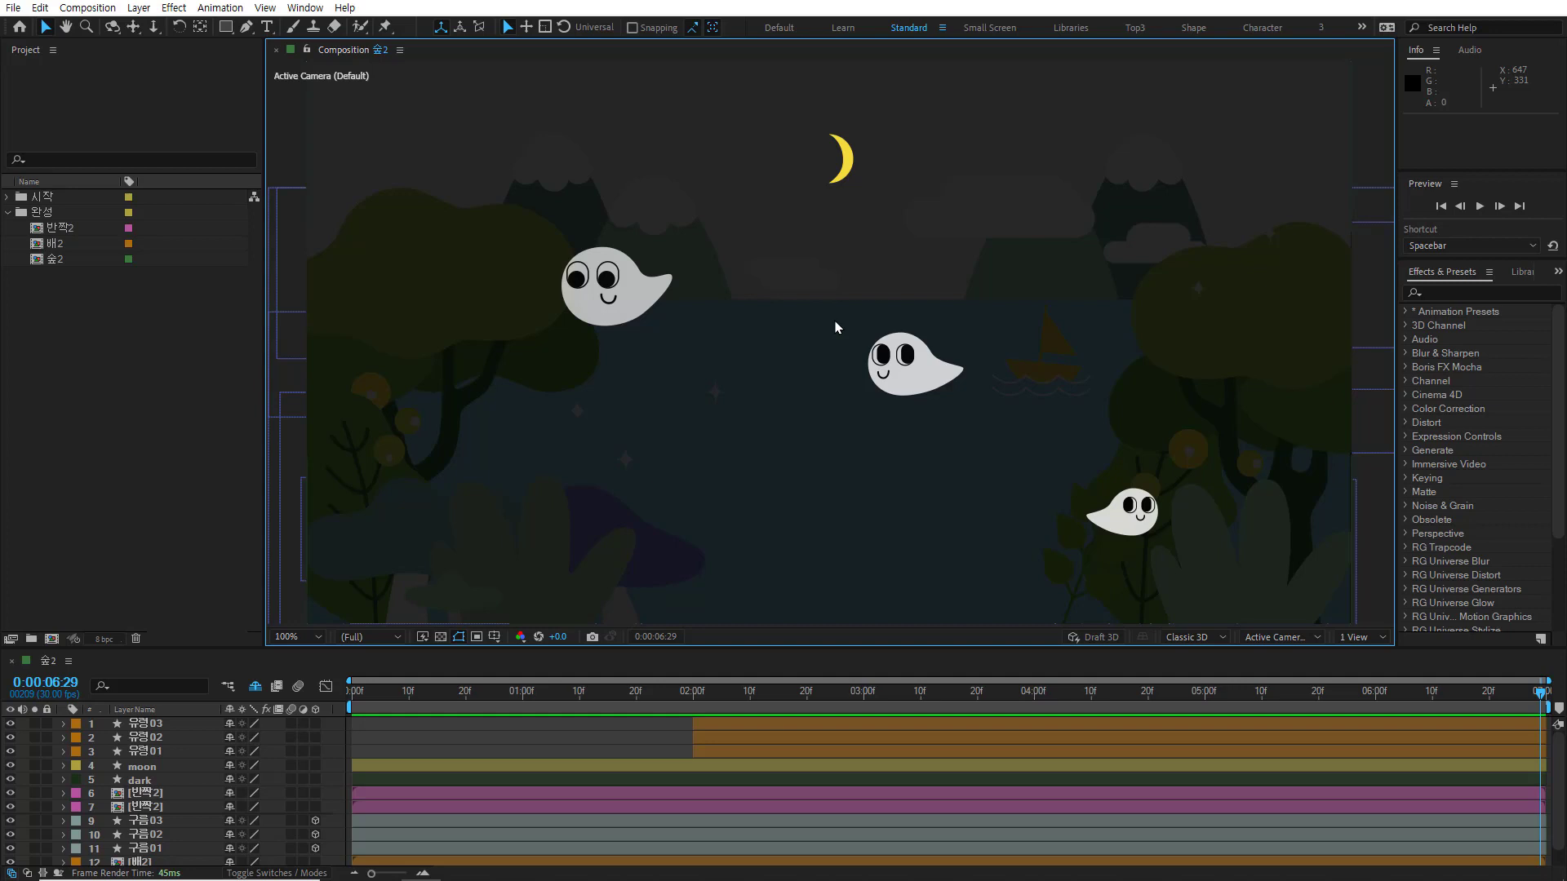
key(comma)
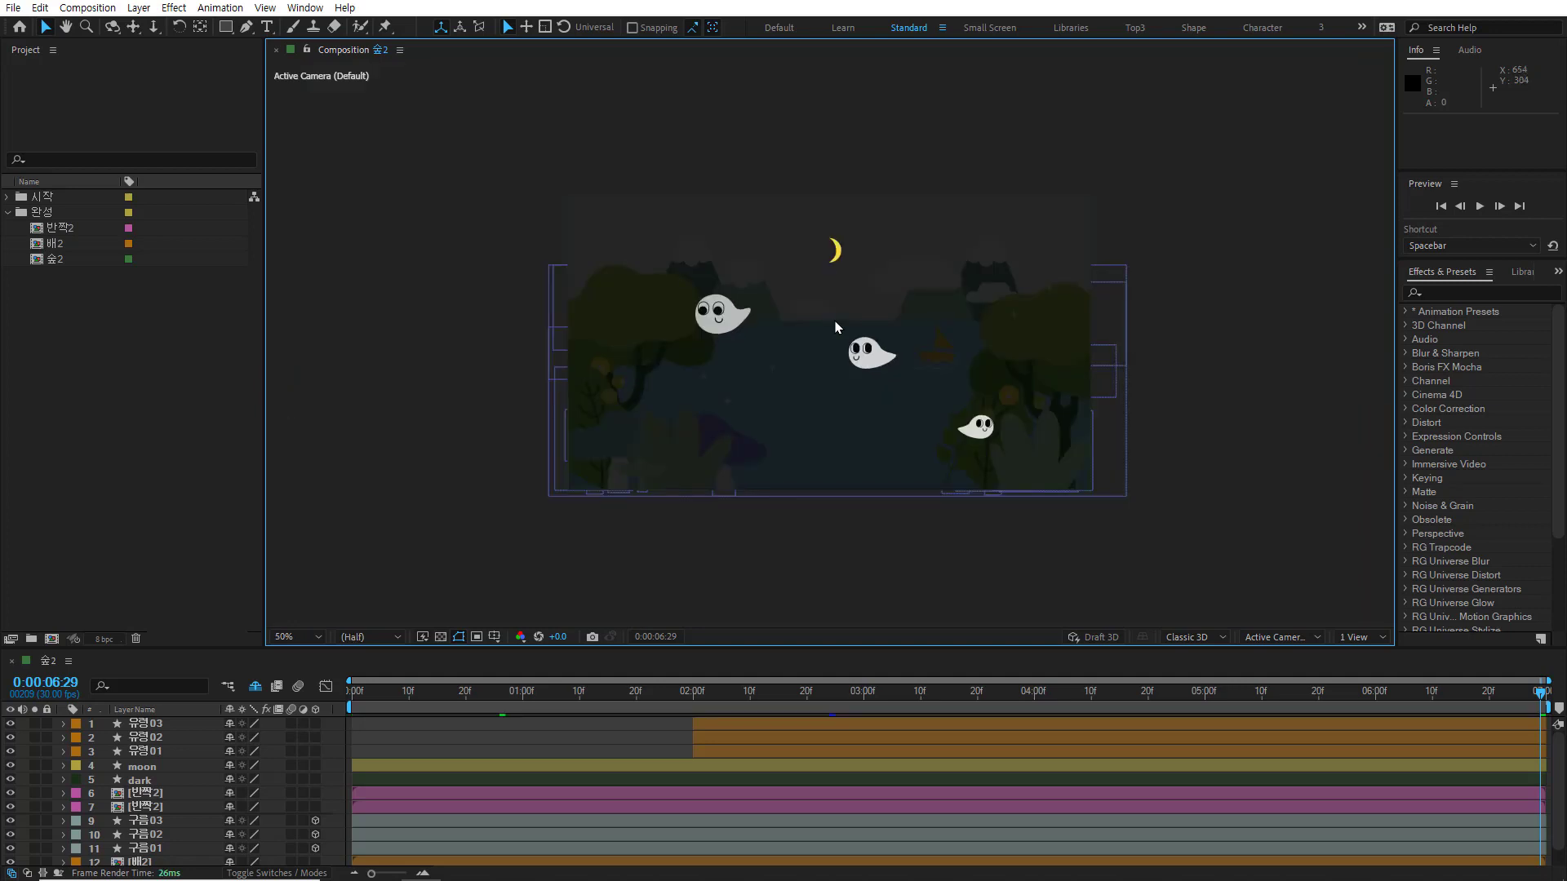
key(period)
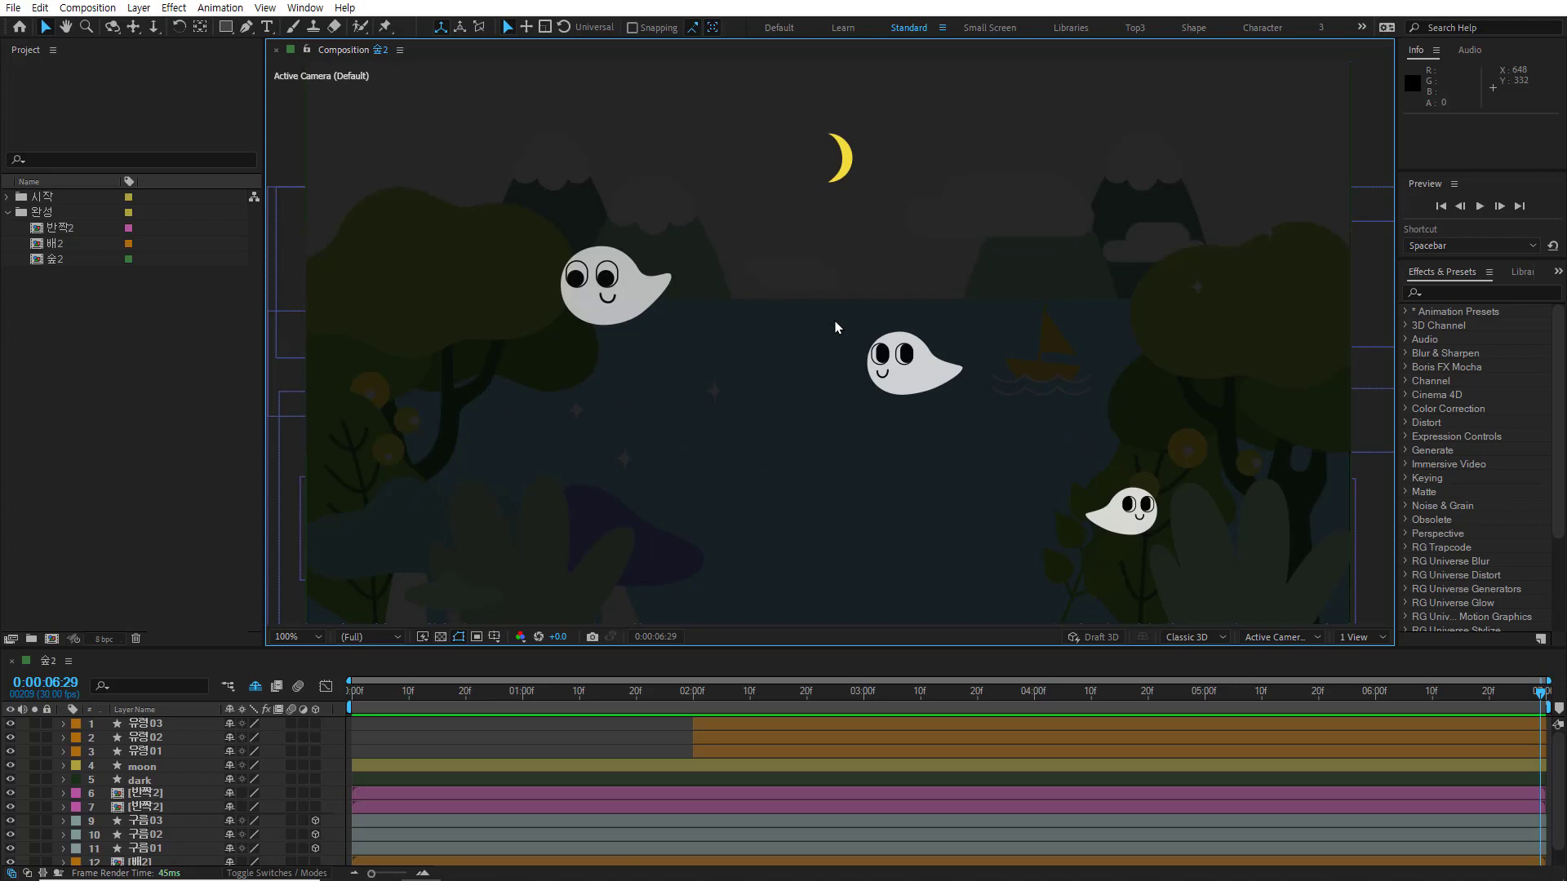
key(period)
key(comma)
key(comma)
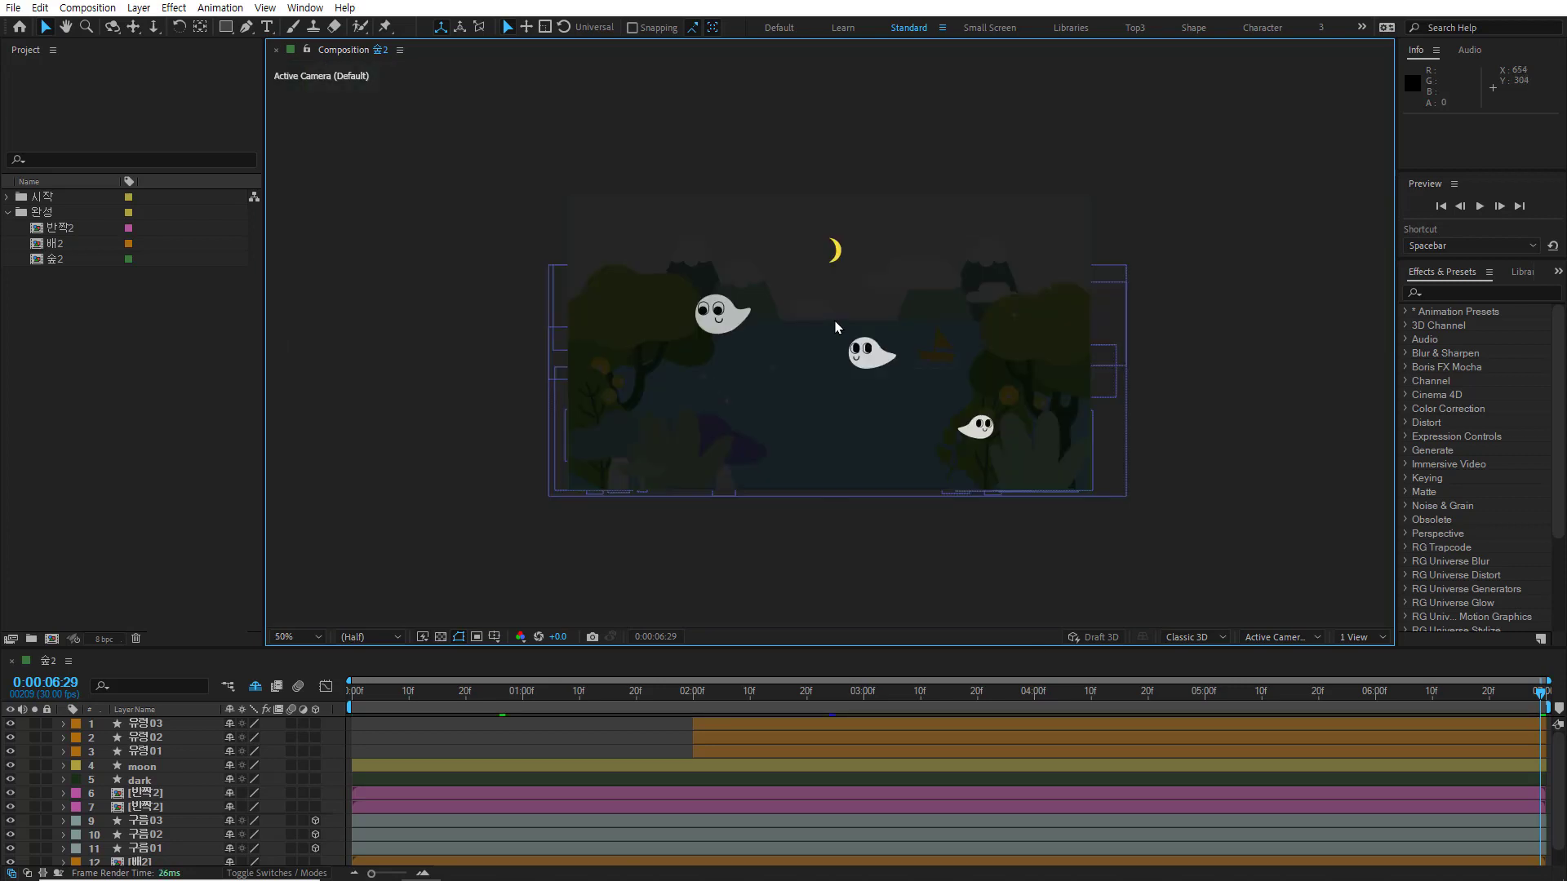
key(comma)
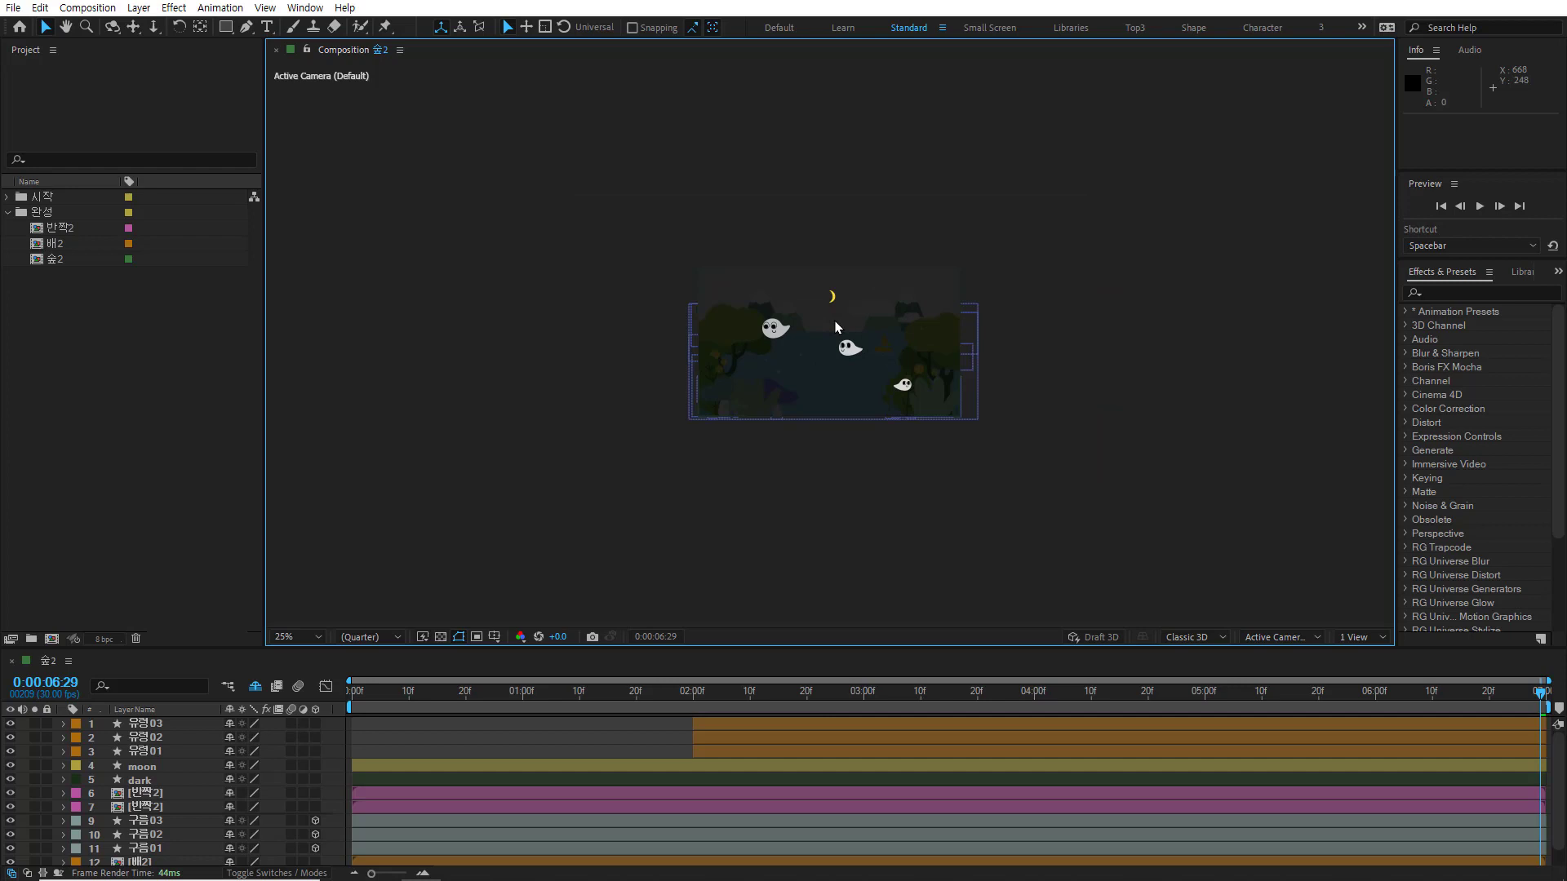
key(period)
key(period)
key(period)
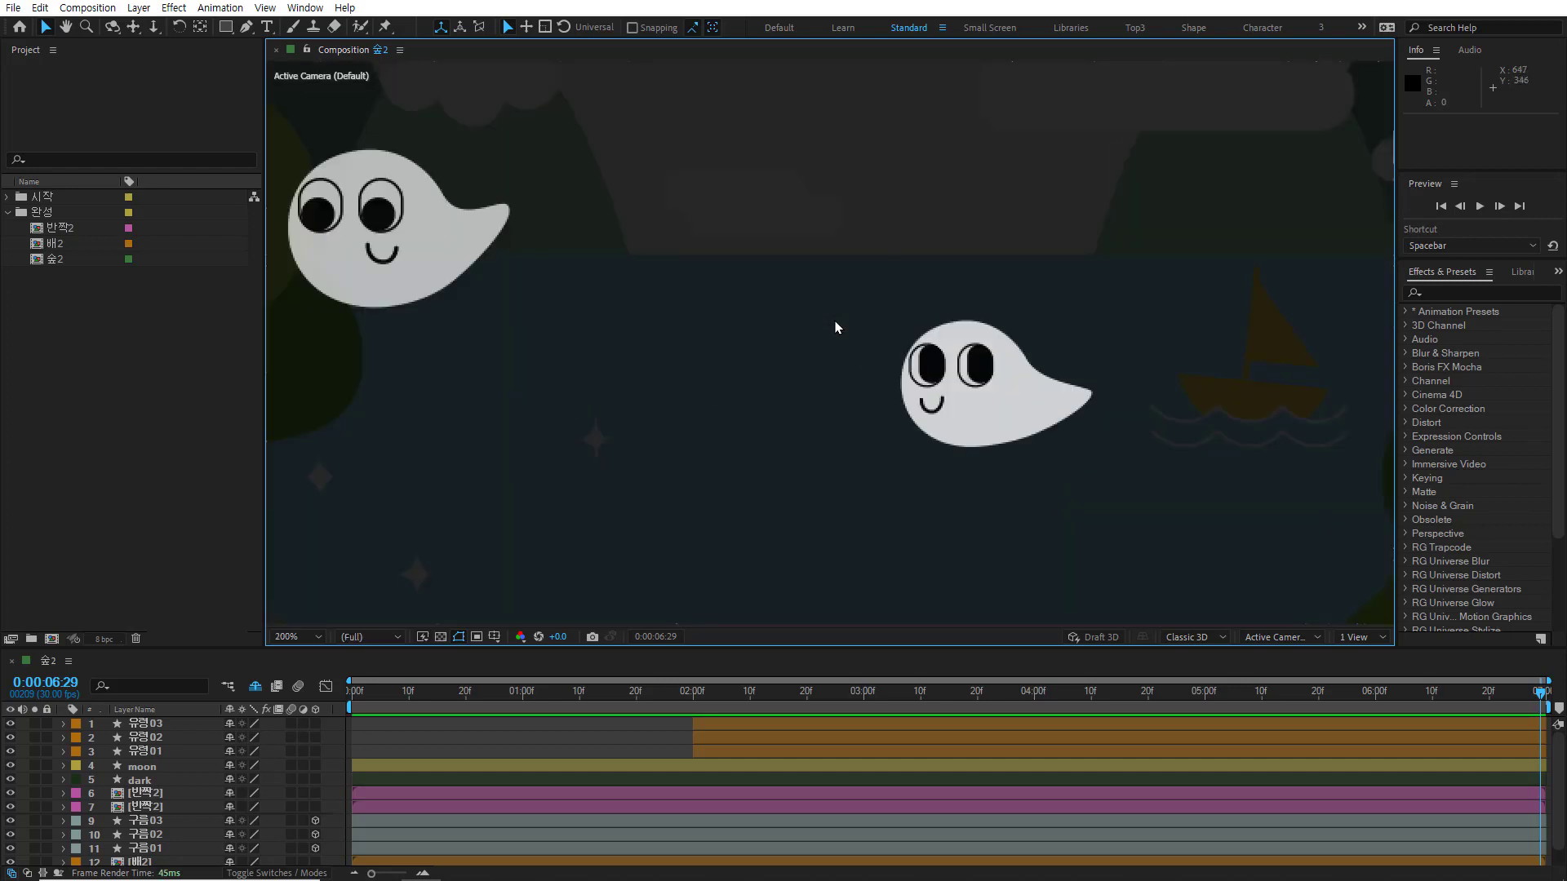
key(comma)
key(period)
key(period)
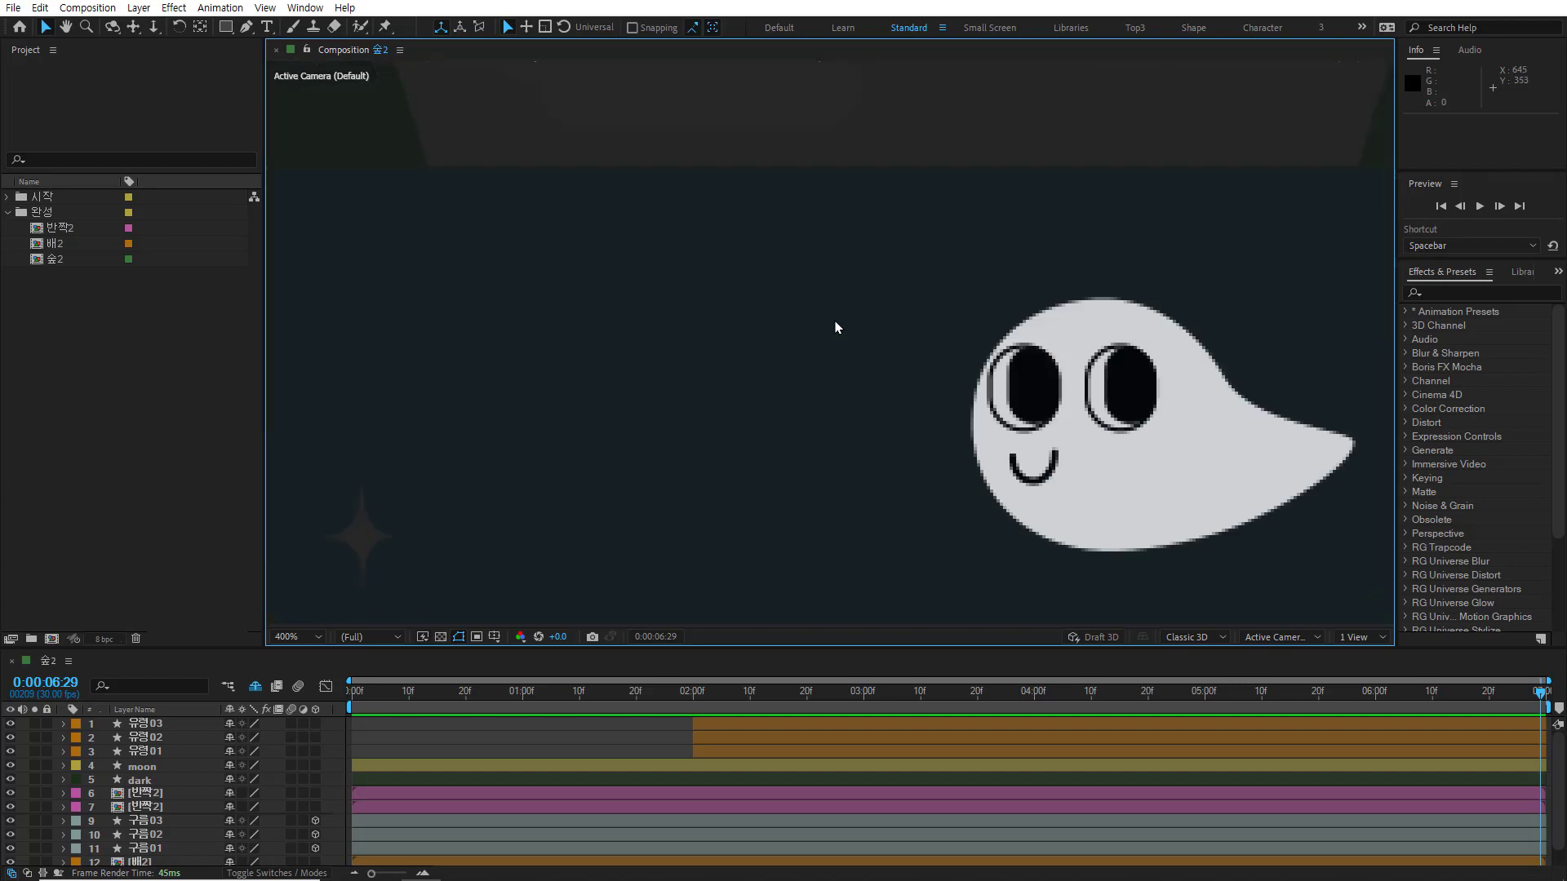
key(slash)
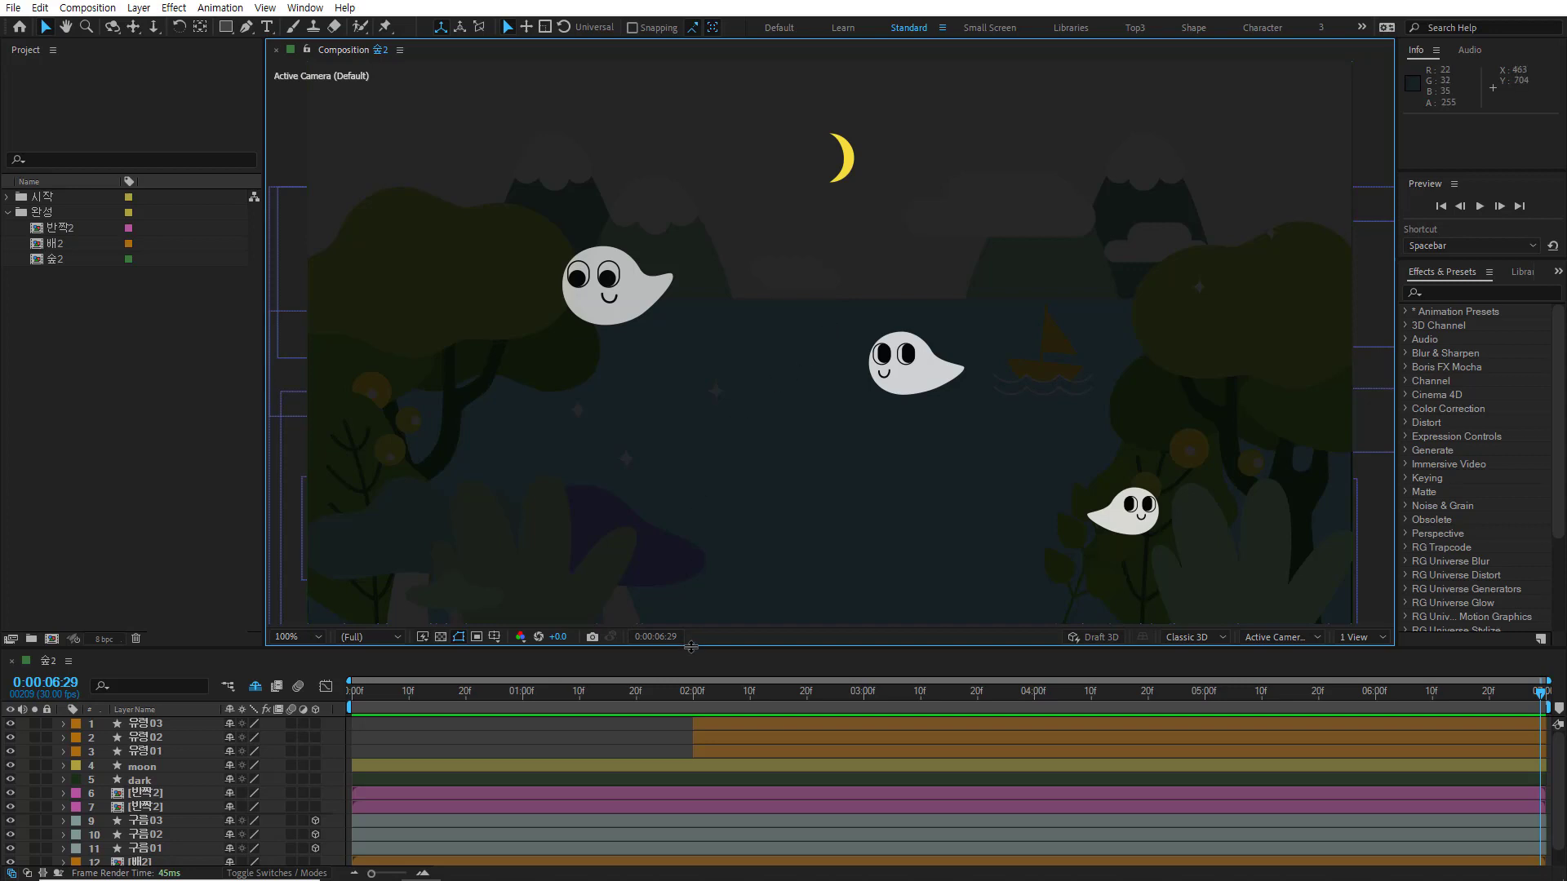
Step: Make the timeline taller and the project area wider, and fit the composition view to its resized viewer
drag(691, 647, 490, 461)
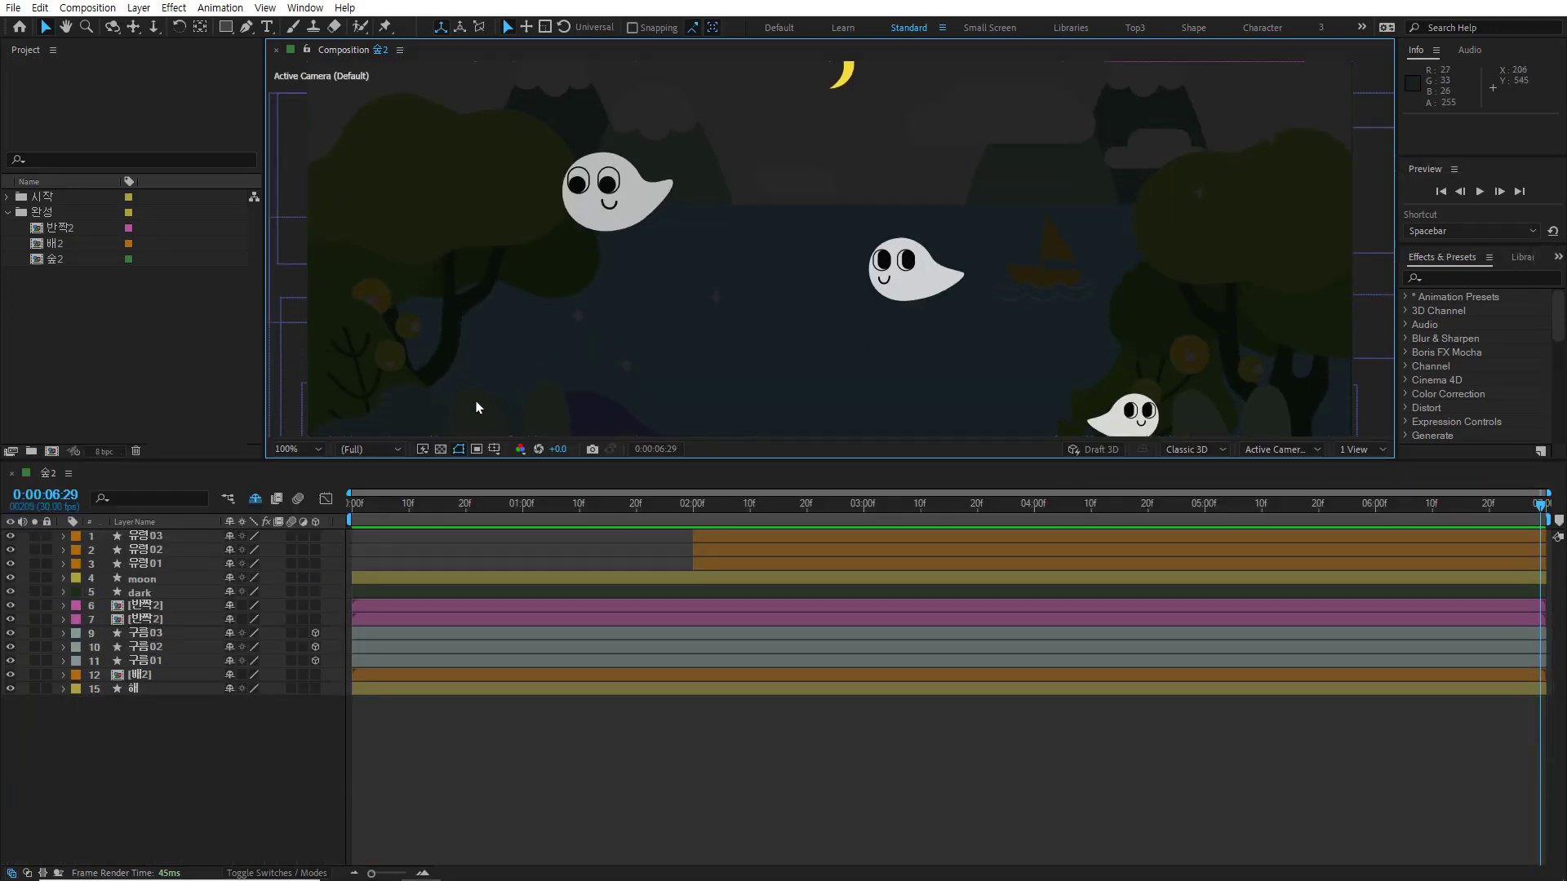
drag(263, 377, 463, 376)
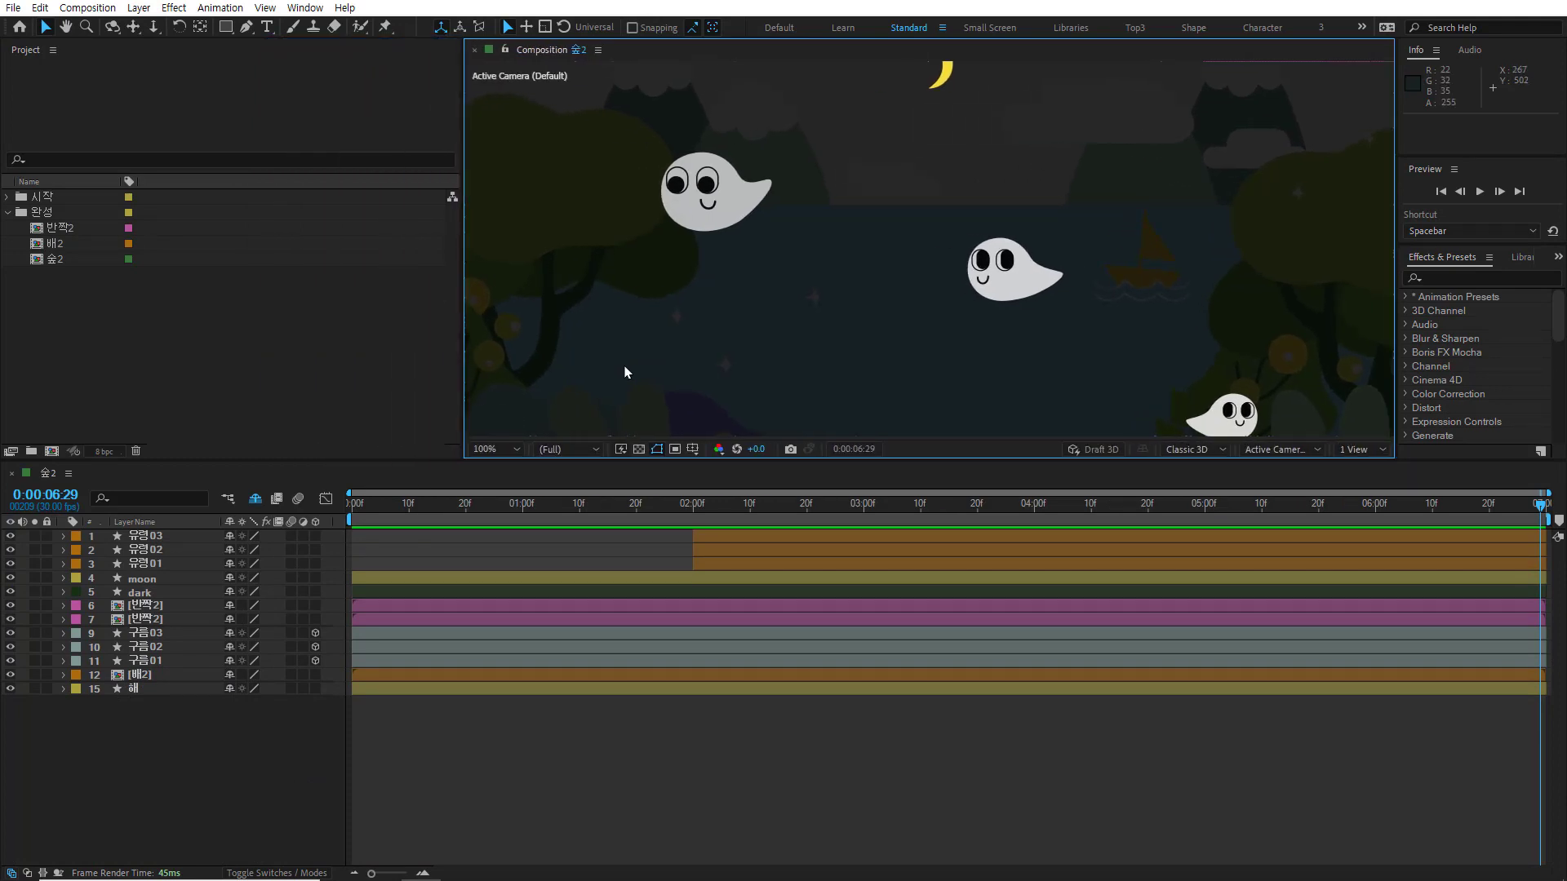
key(shift+slash)
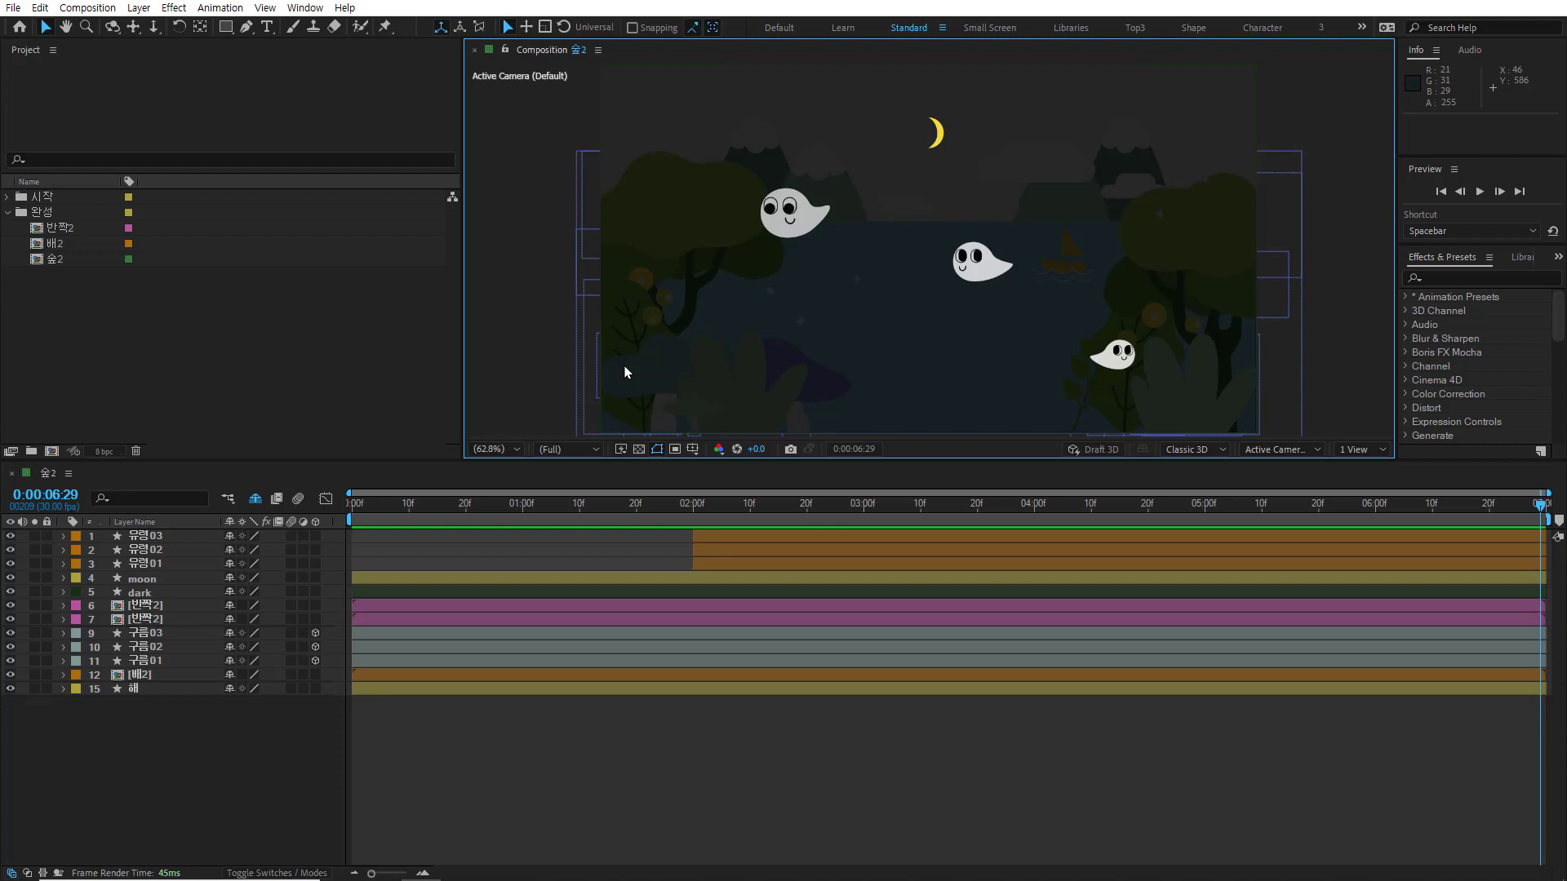
Step: Show and hide the proportional grid, and display the title/action safe guides over the composition
key(ctrl+apostrophe)
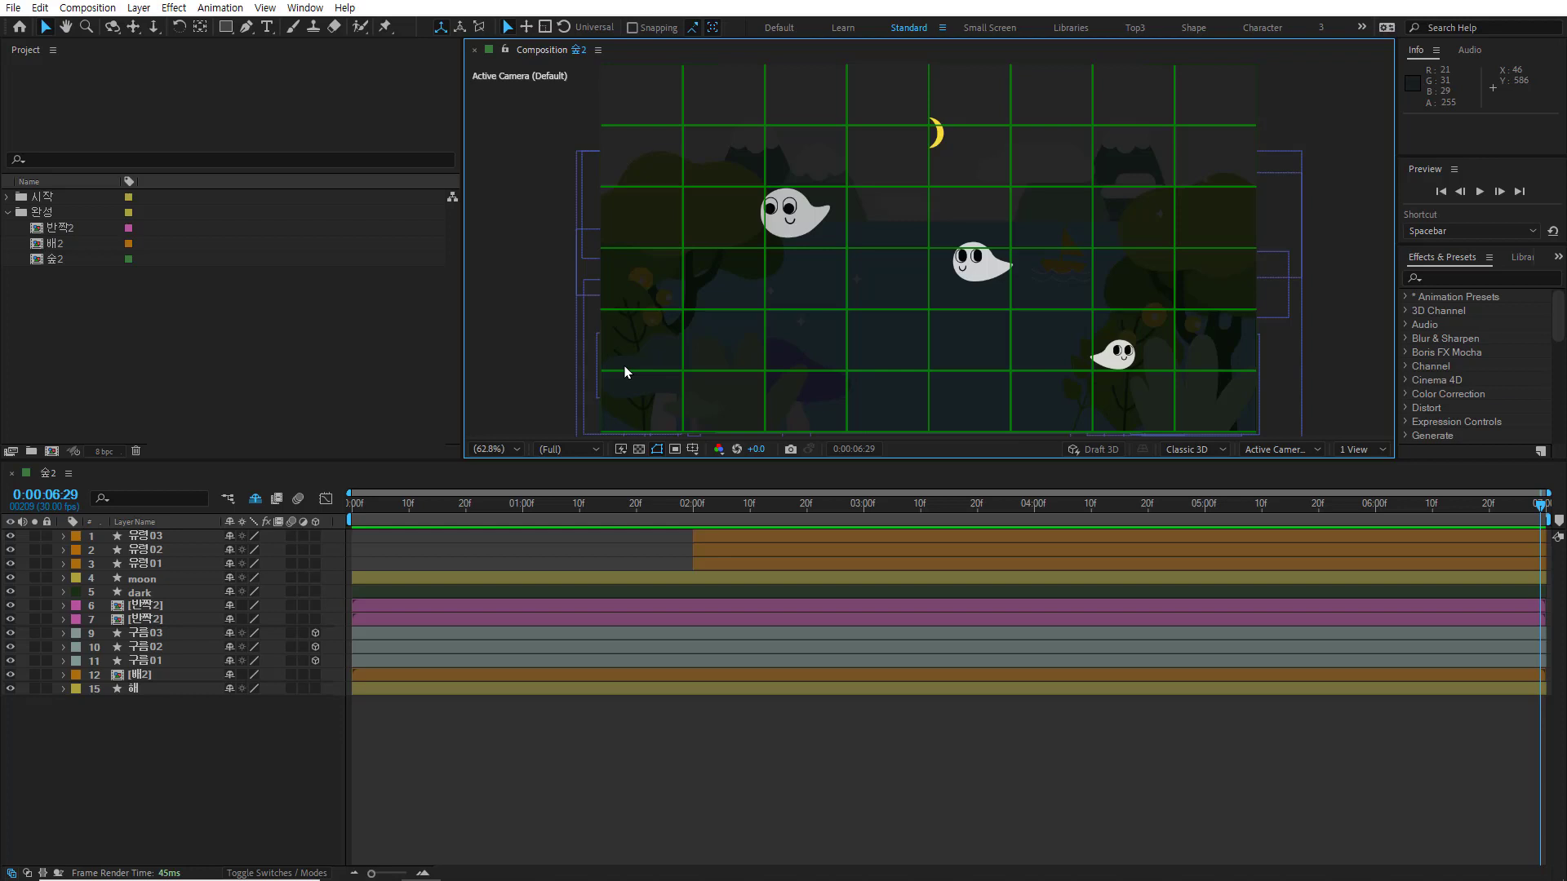
key(ctrl+apostrophe)
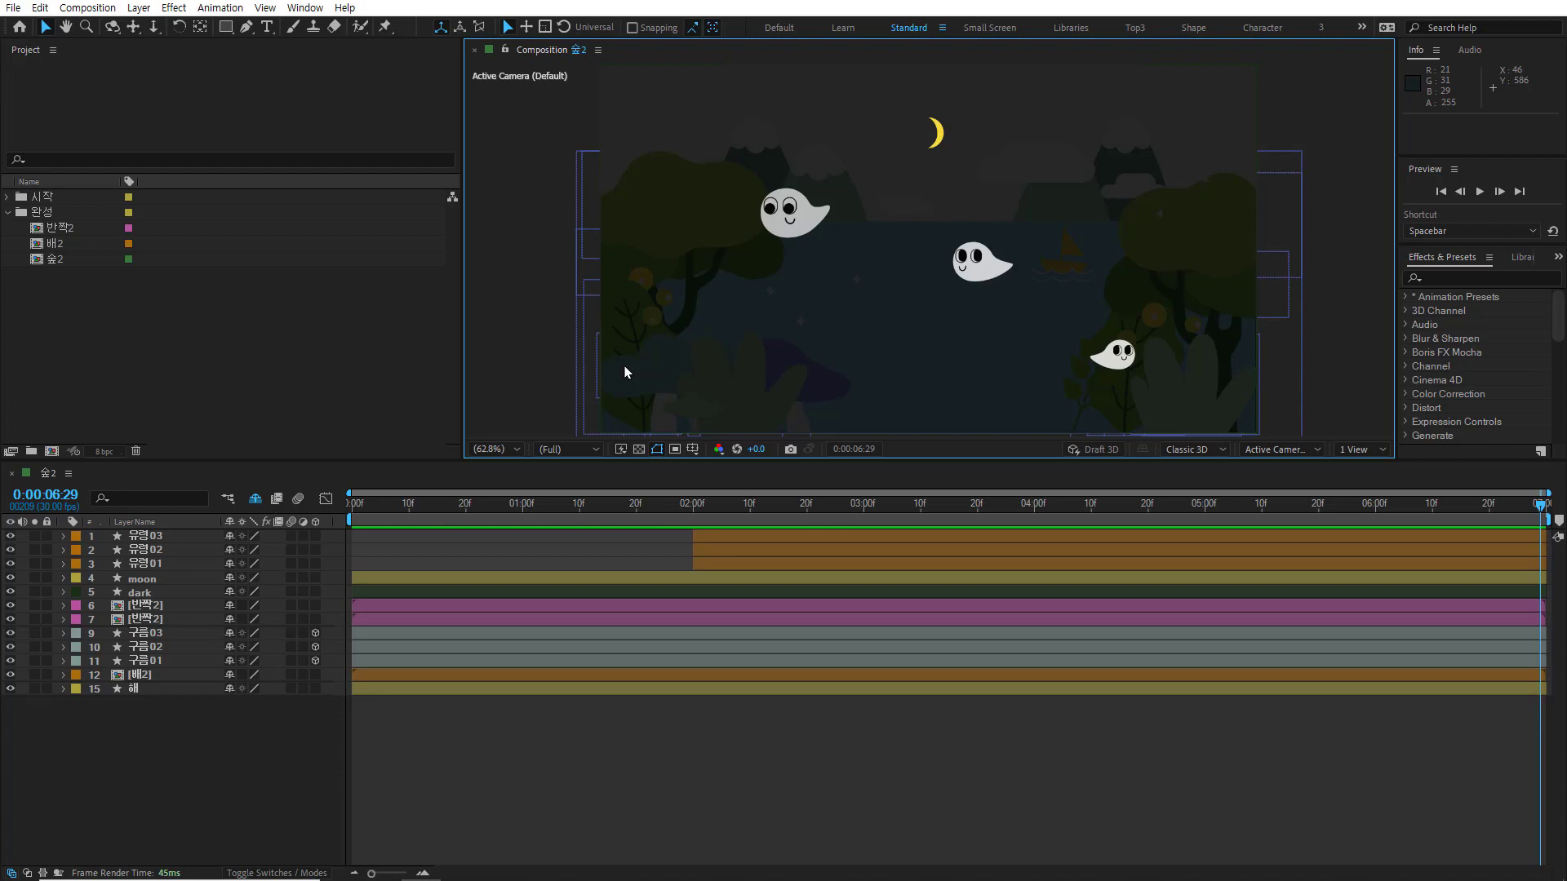
key(apostrophe)
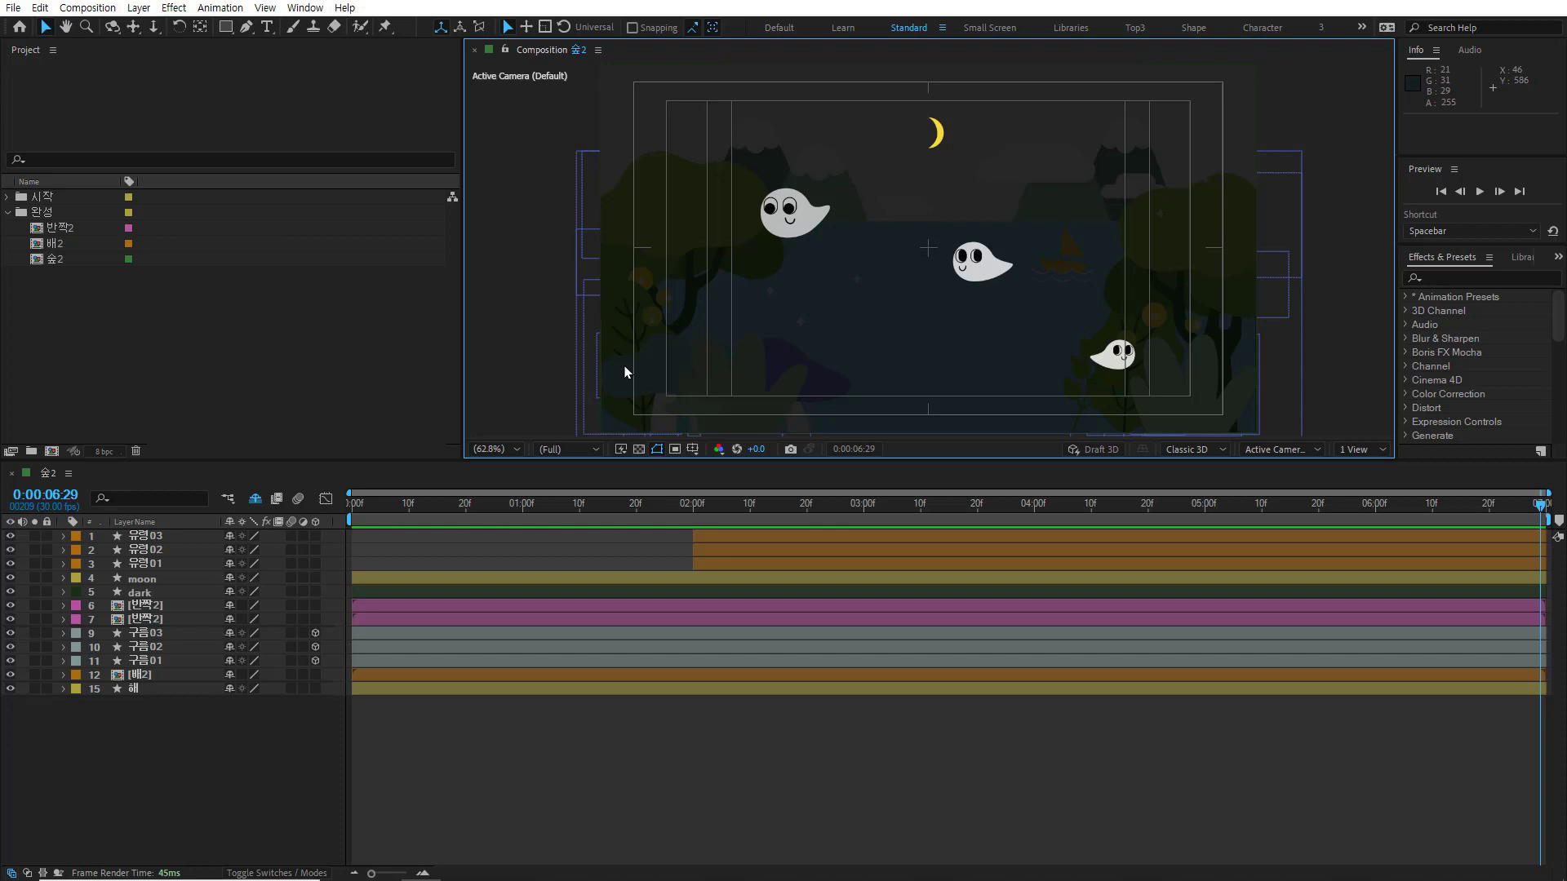
Step: Maximise the composition viewer and restore it, and enlarge it by shrinking the timeline and project areas
key(grave)
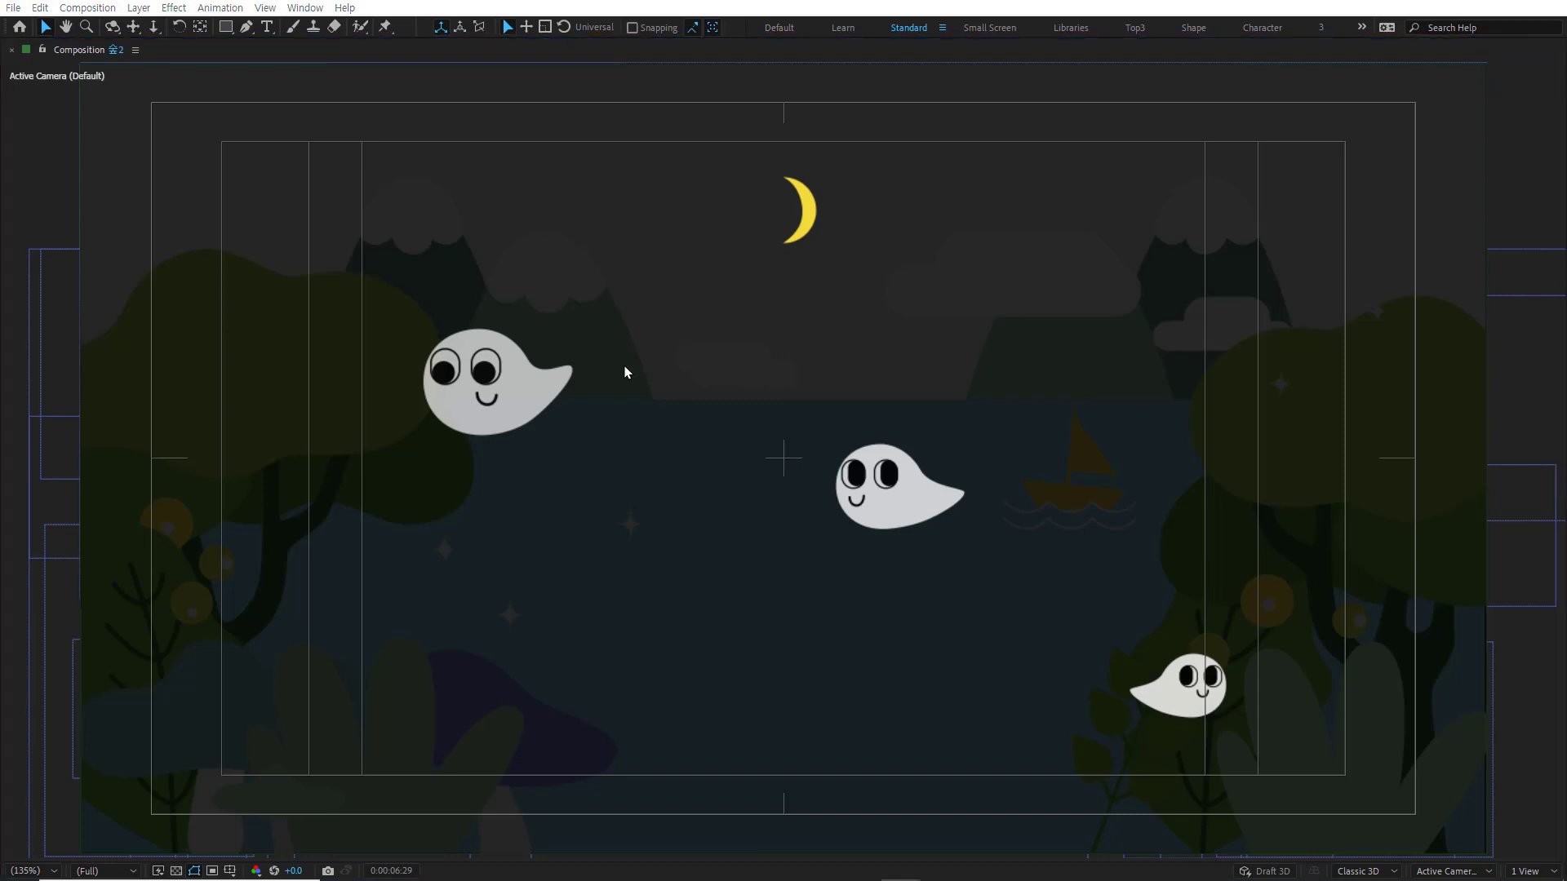
click(523, 59)
key(grave)
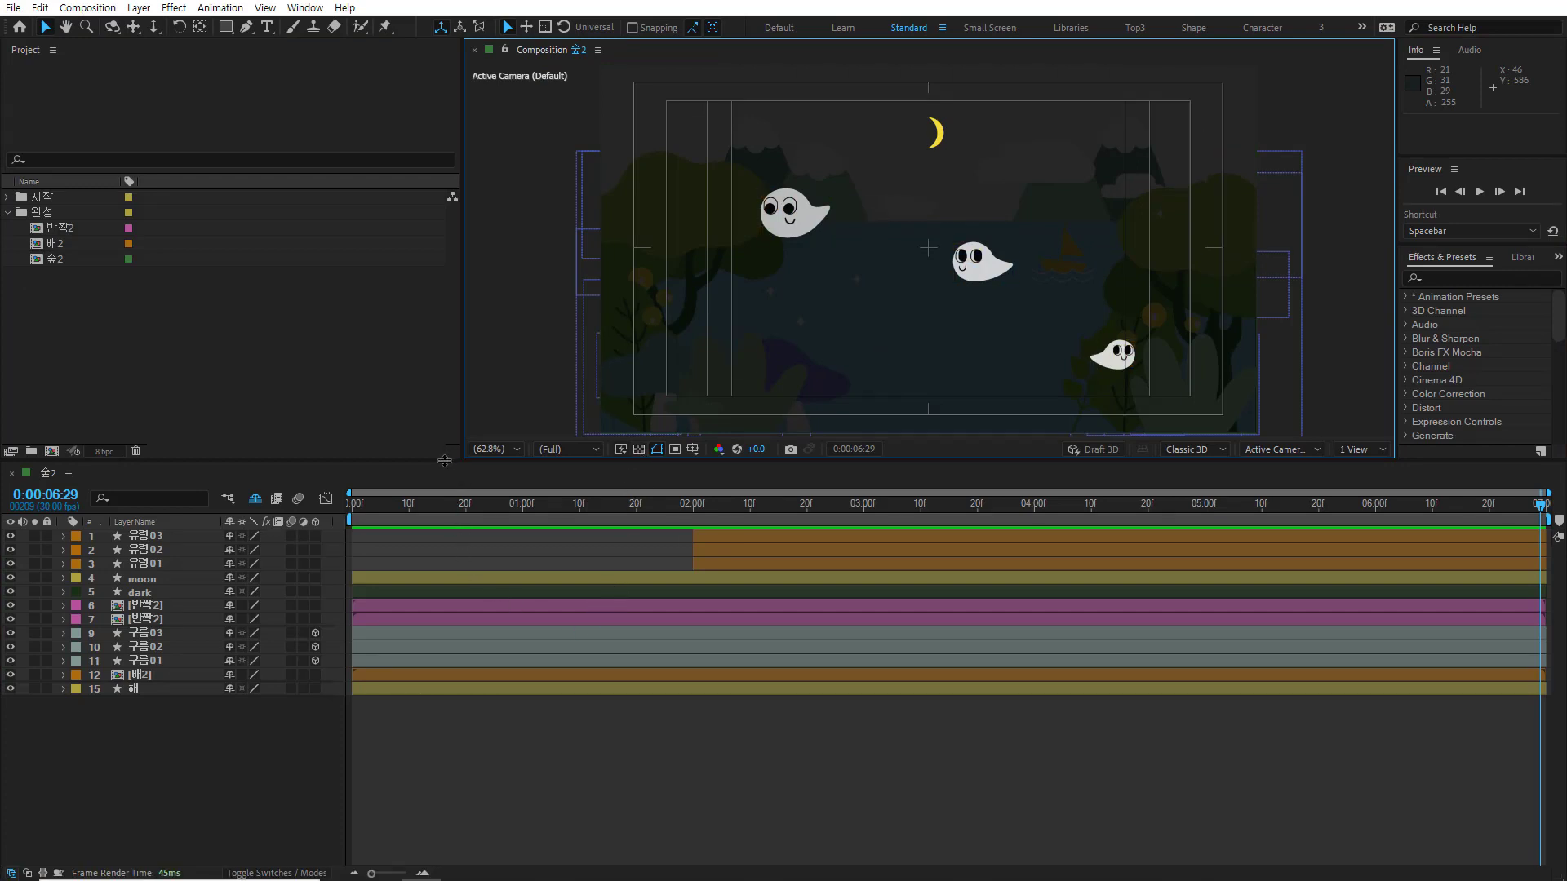
drag(446, 462, 340, 586)
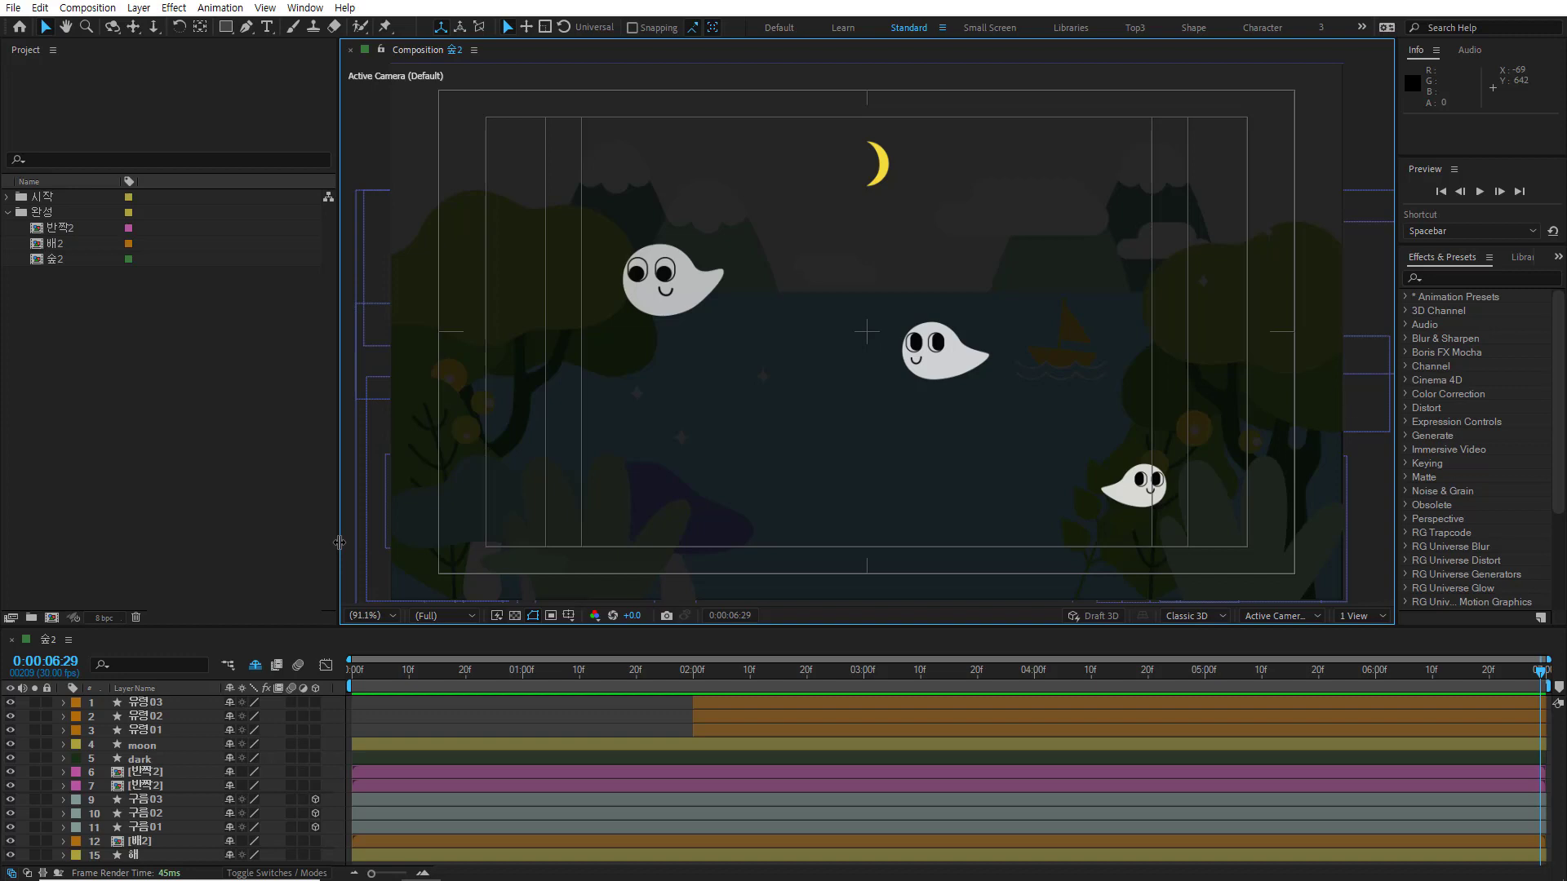
click(194, 654)
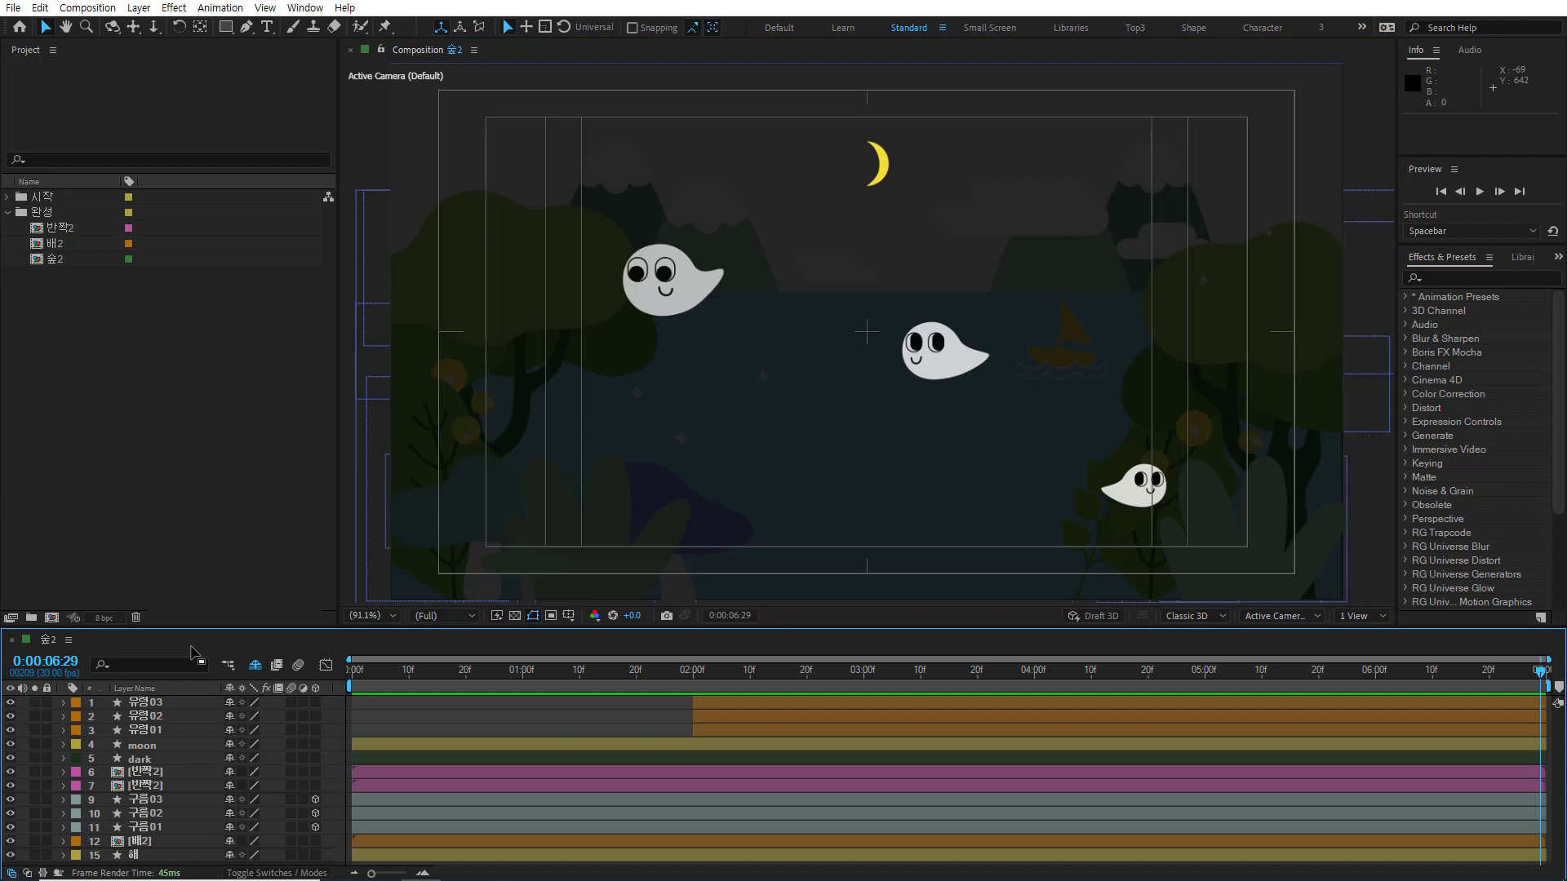
key(ctrl+y)
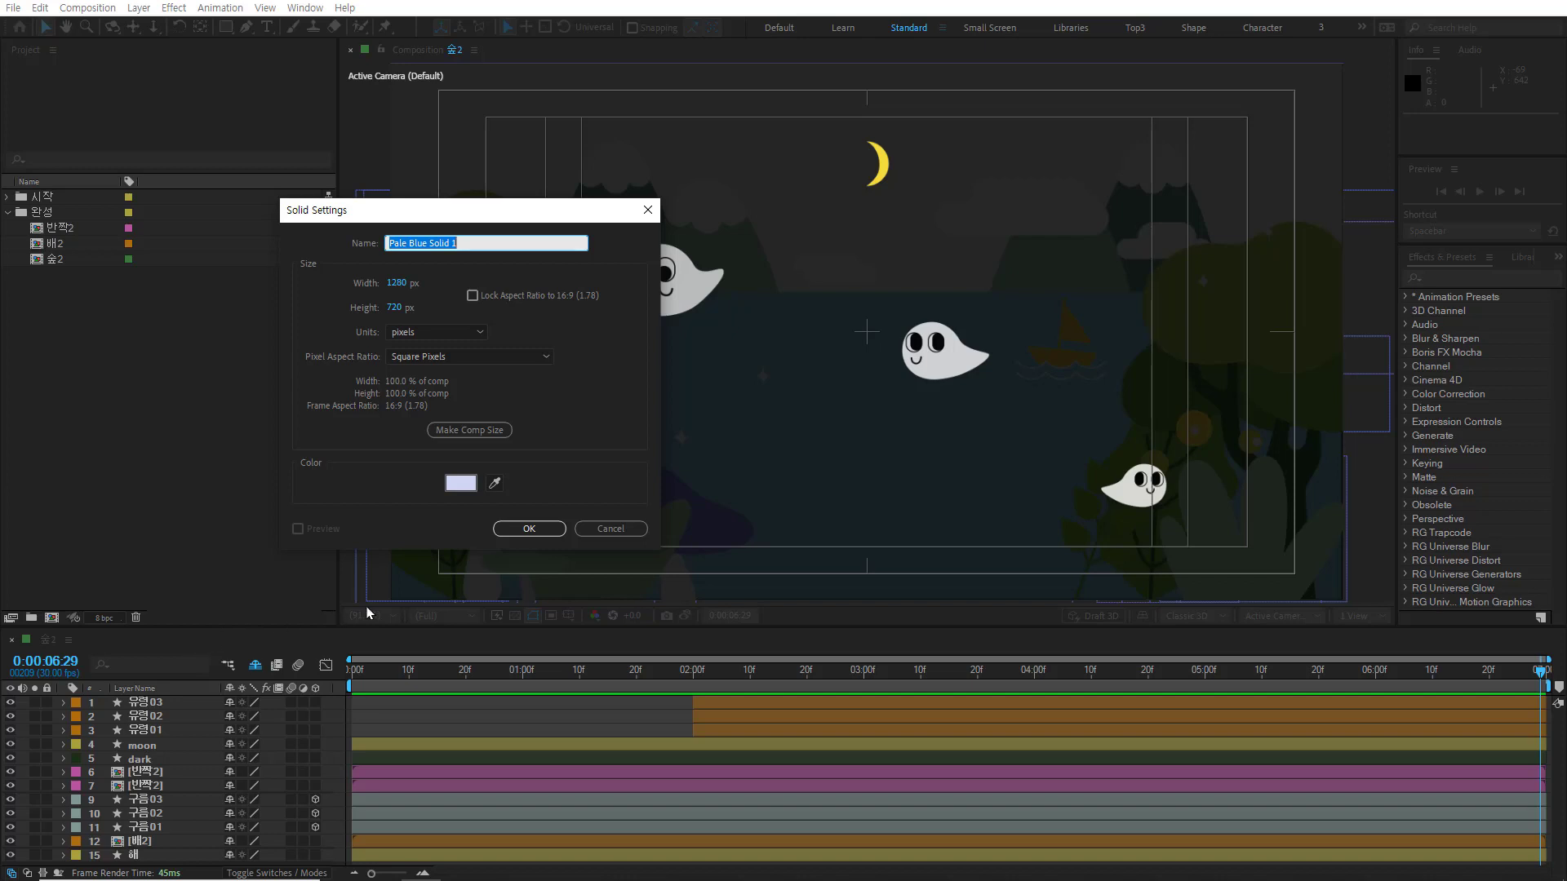
click(611, 527)
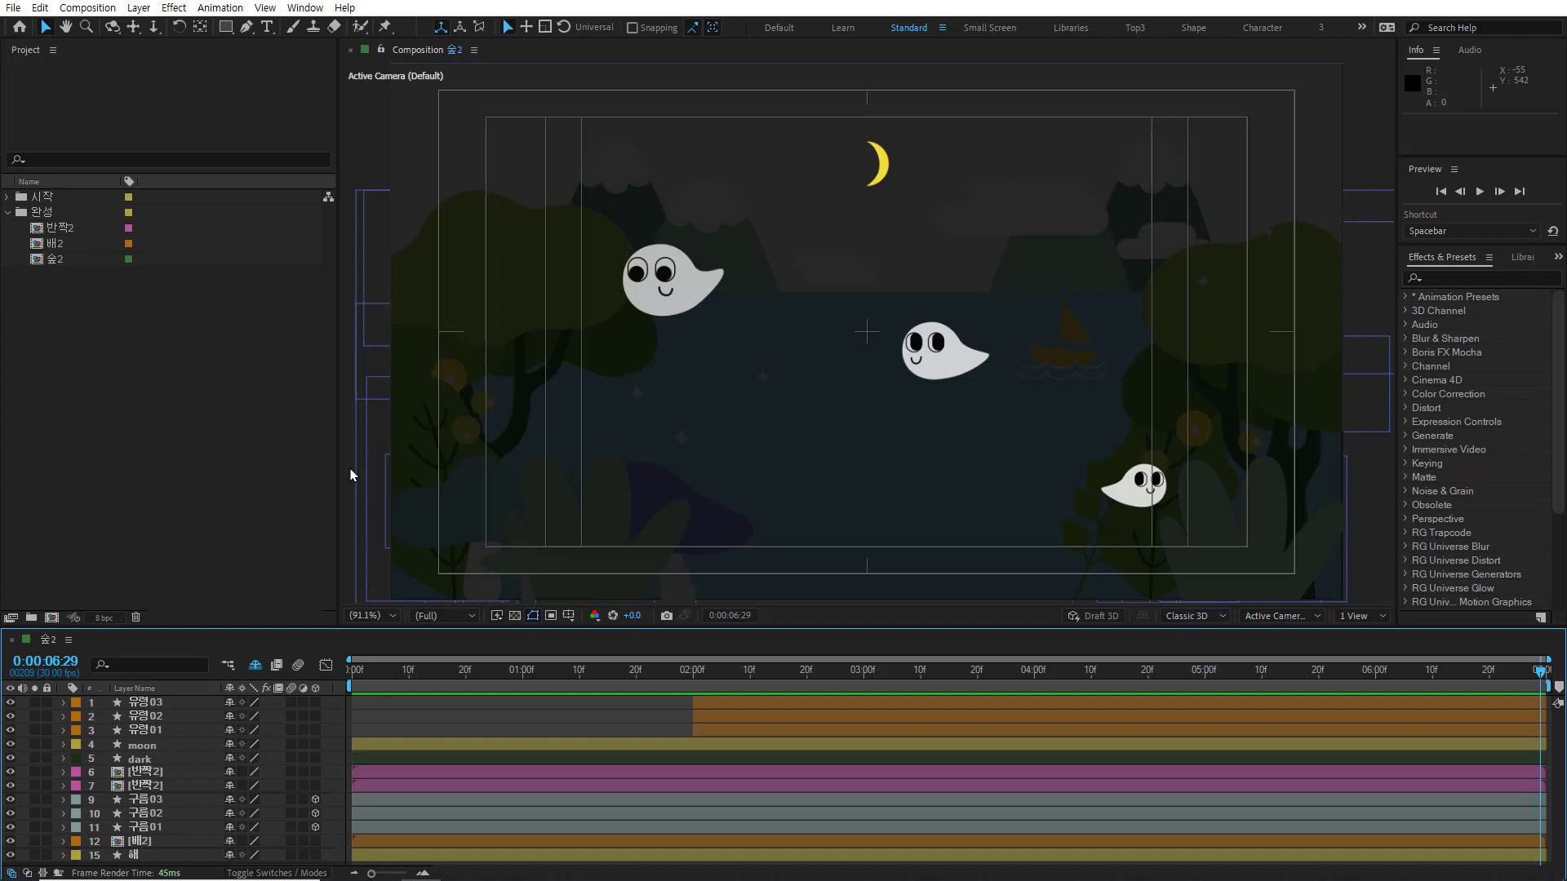
Step: Select the 유령03 layer and move the selection layer by layer down the stack and back up to 유령03
click(199, 703)
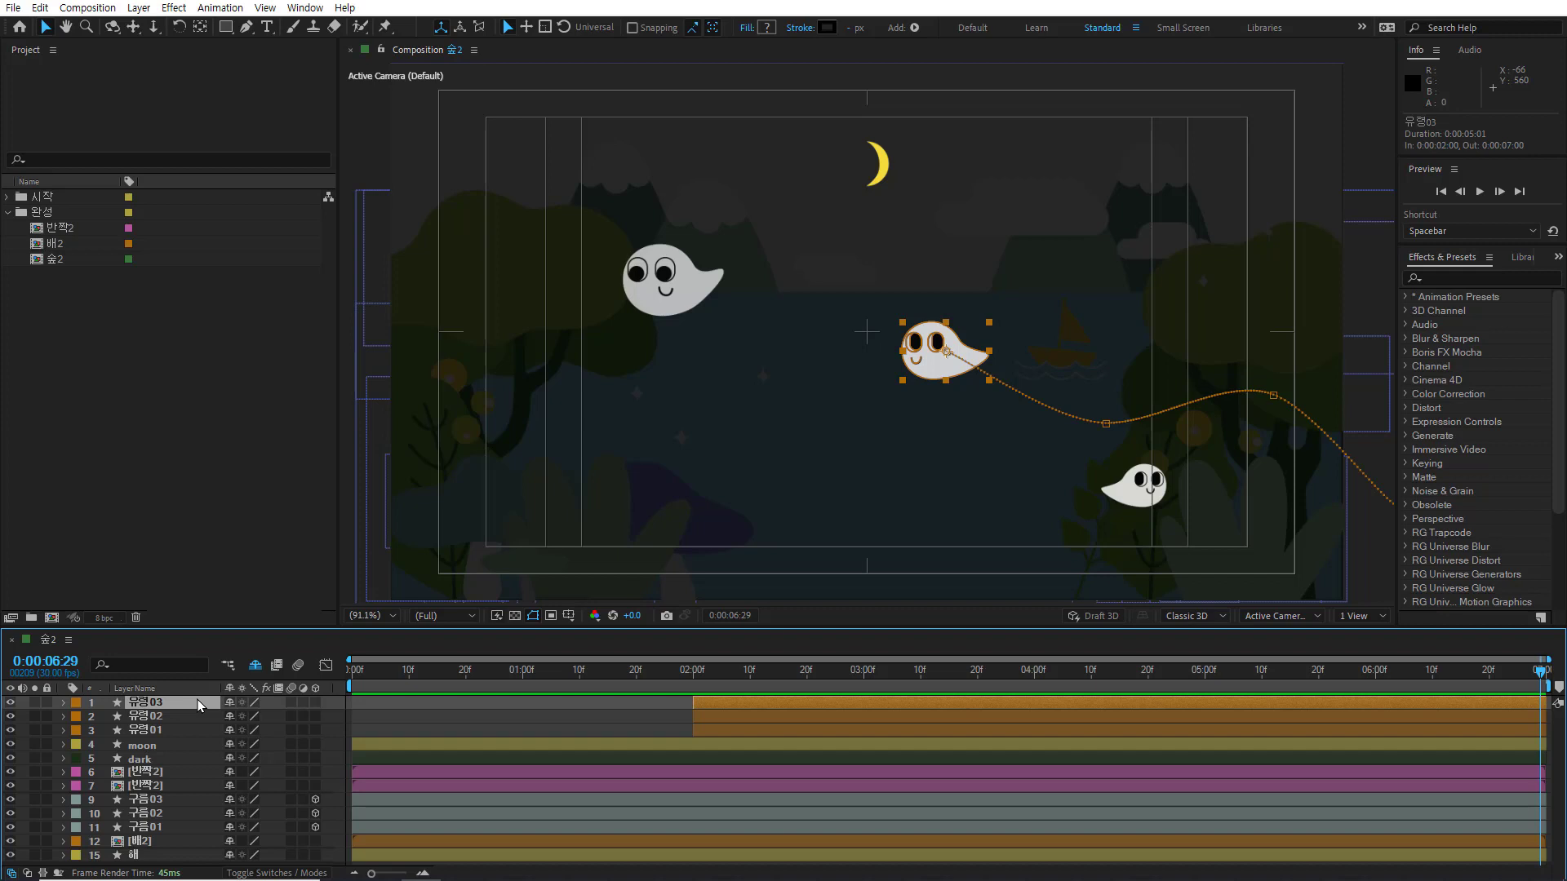
key(ctrl+Down)
key(ctrl+Down)
key(ctrl+Down)
key(ctrl+Down)
key(ctrl+Down)
key(ctrl+Down)
key(ctrl+Down)
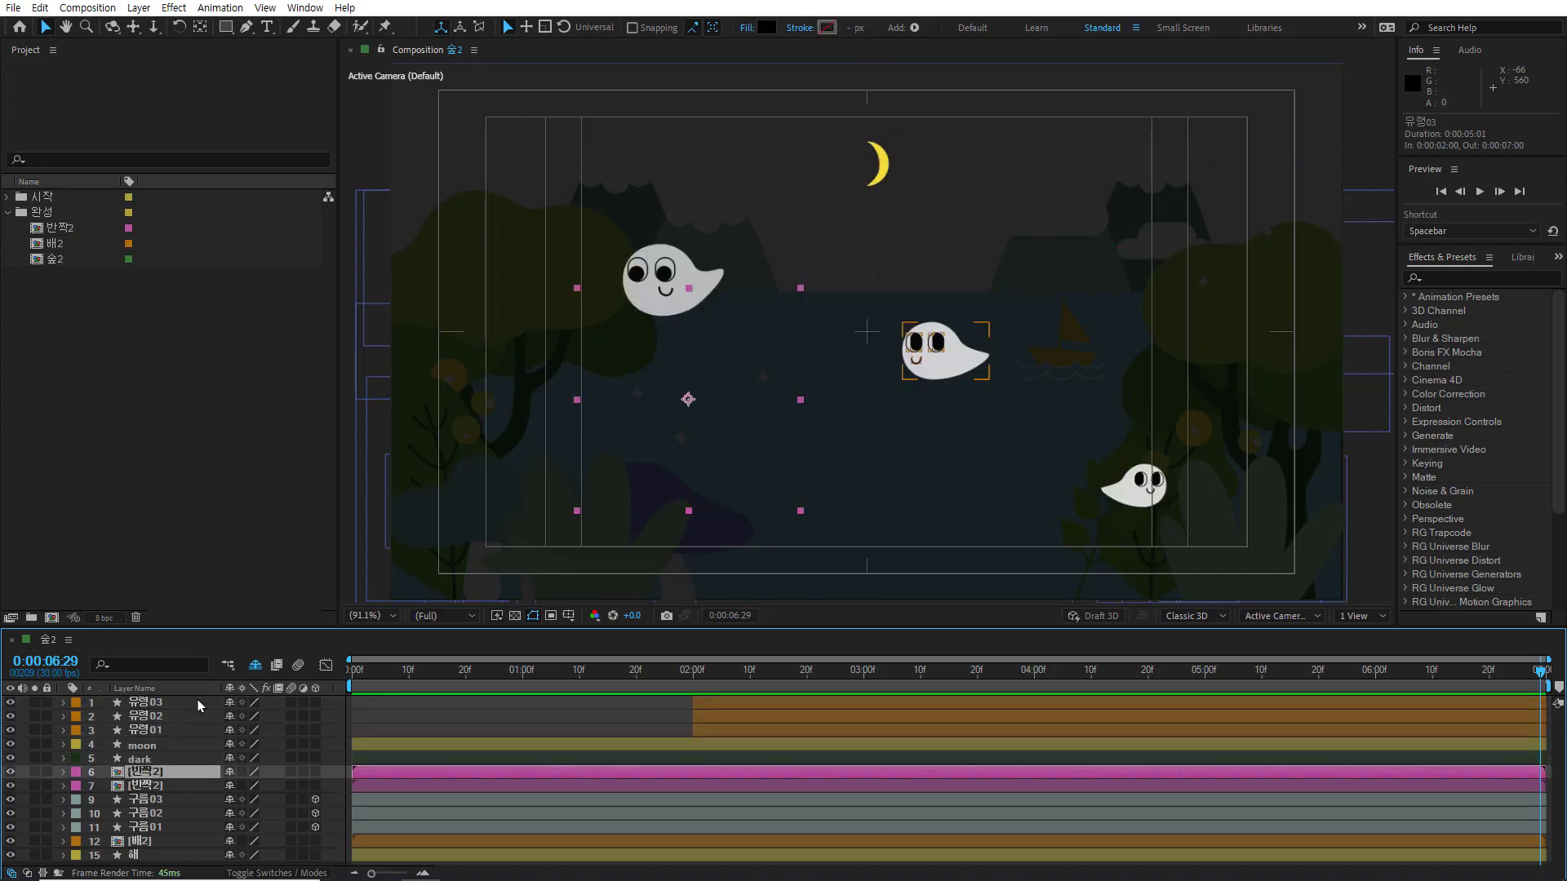
key(ctrl+Up)
key(ctrl+Up)
key(ctrl+Up)
key(ctrl+Up)
key(ctrl+Up)
key(ctrl+Up)
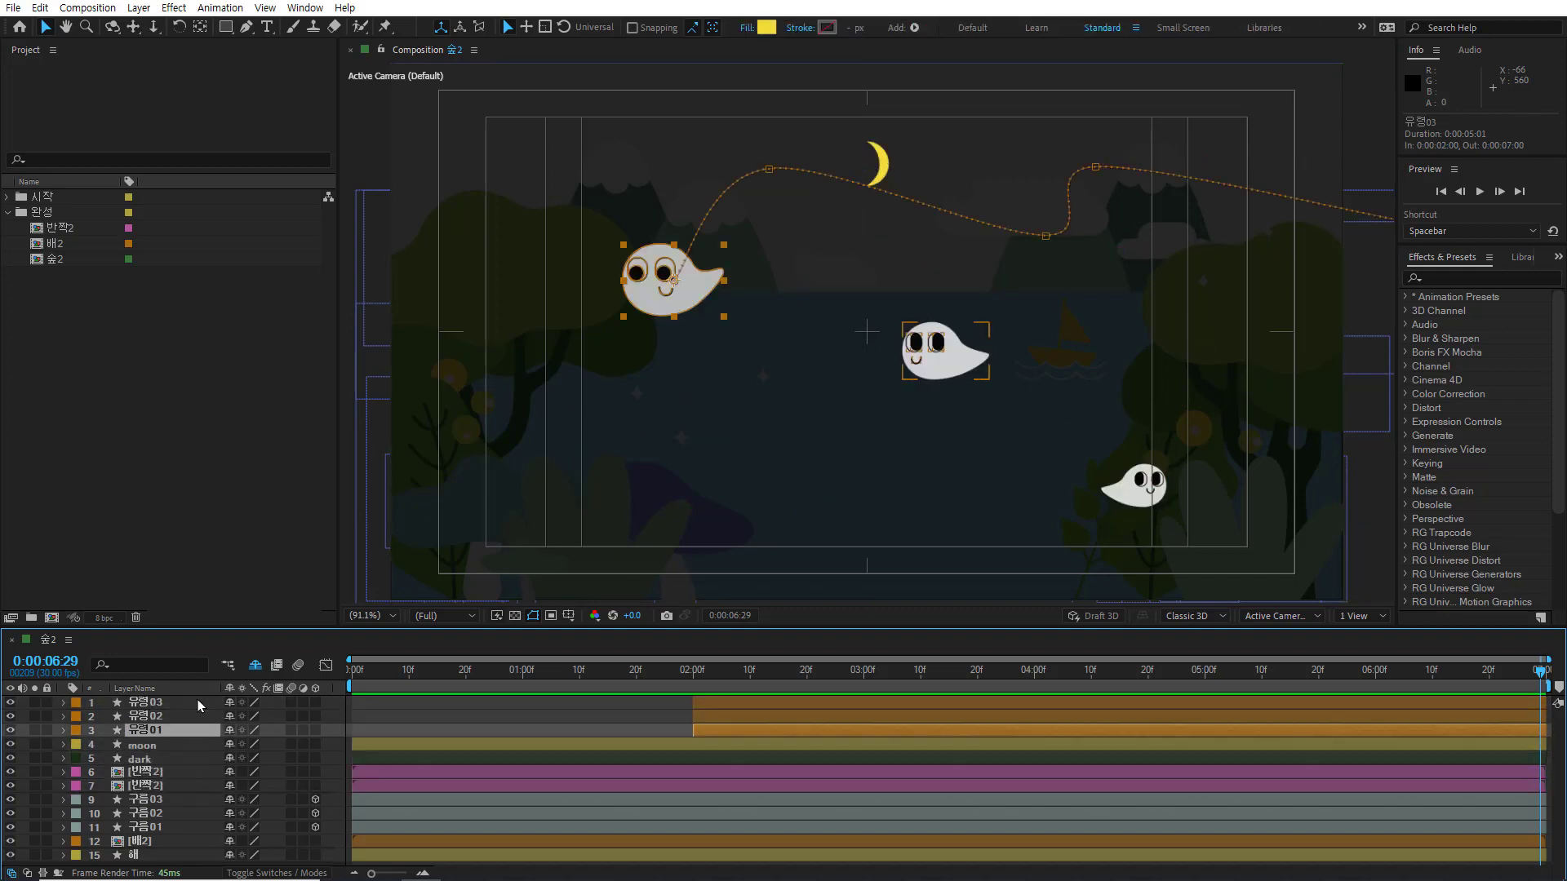
key(ctrl+Up)
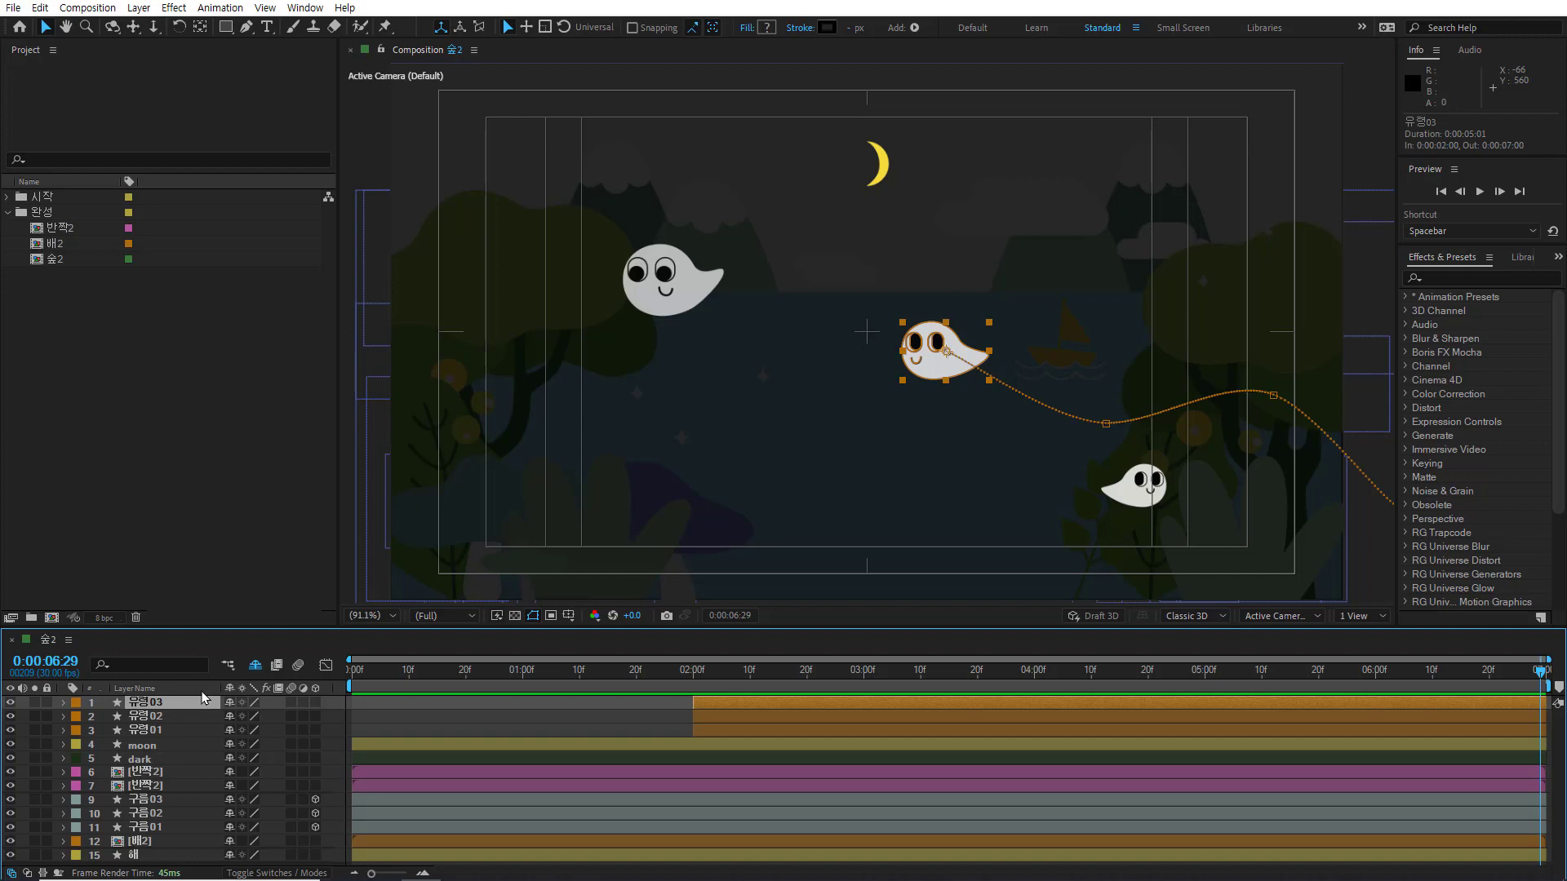
Step: Trim the moon layer to start at 0:00:01:00 and end at 0:00:02:00
click(195, 748)
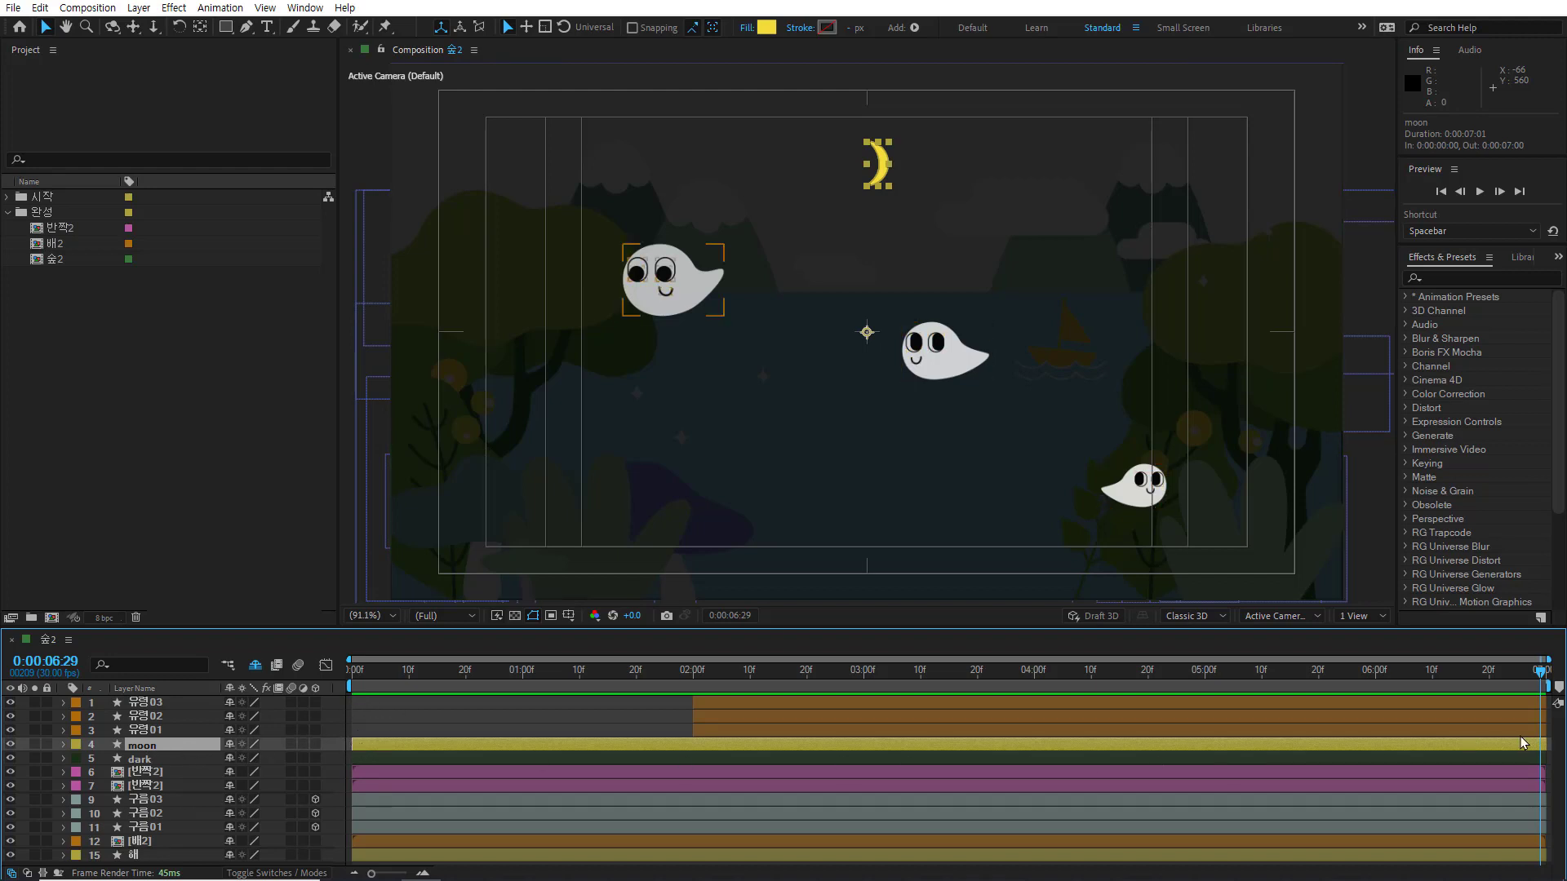
click(524, 674)
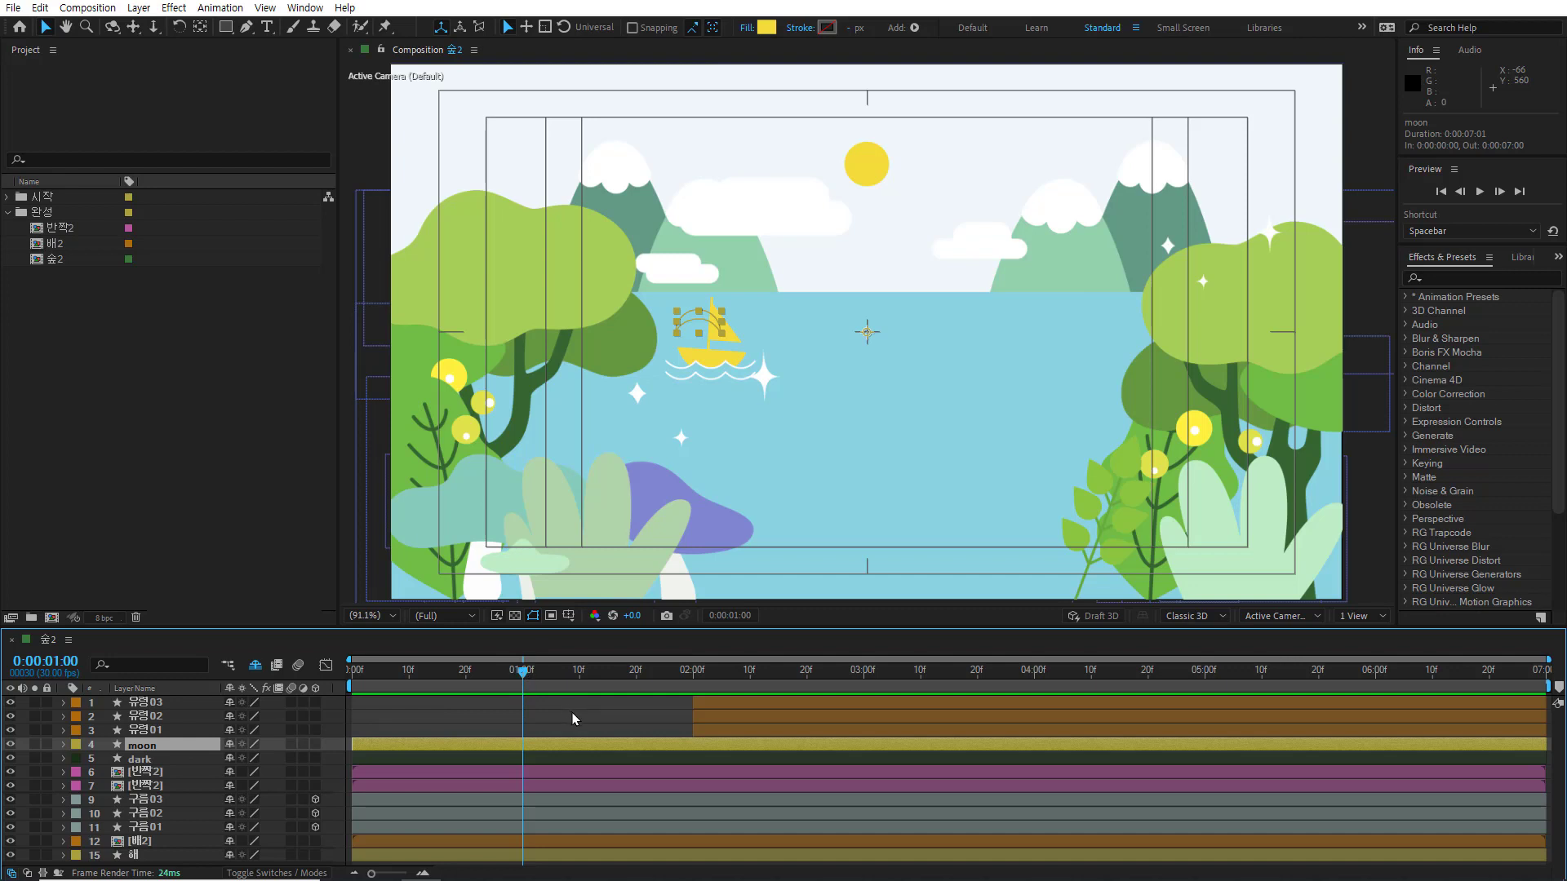
key(alt+bracketleft)
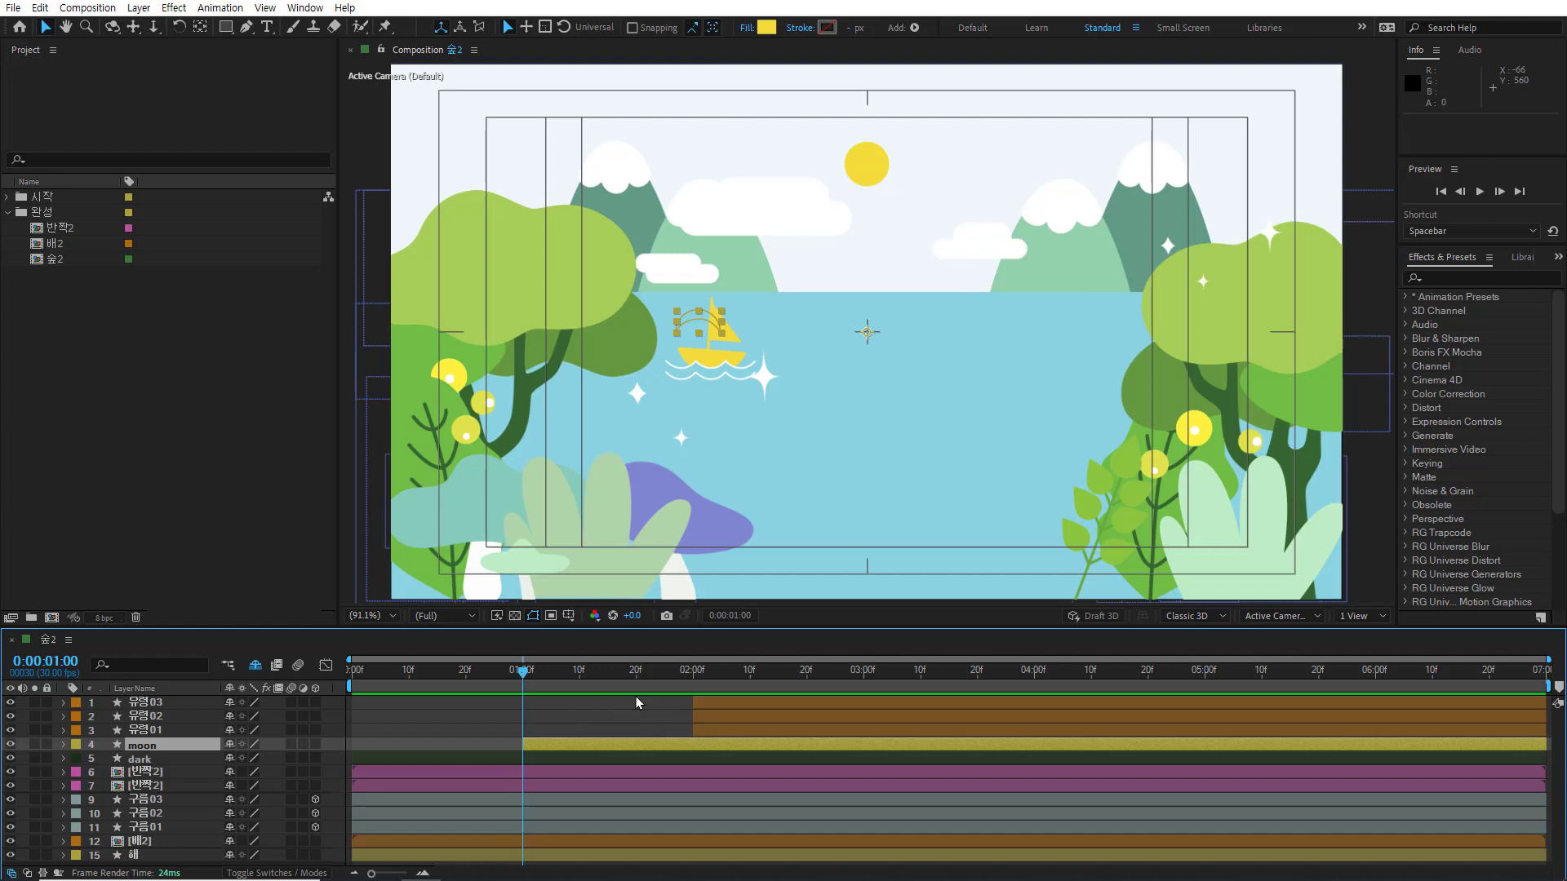
click(692, 670)
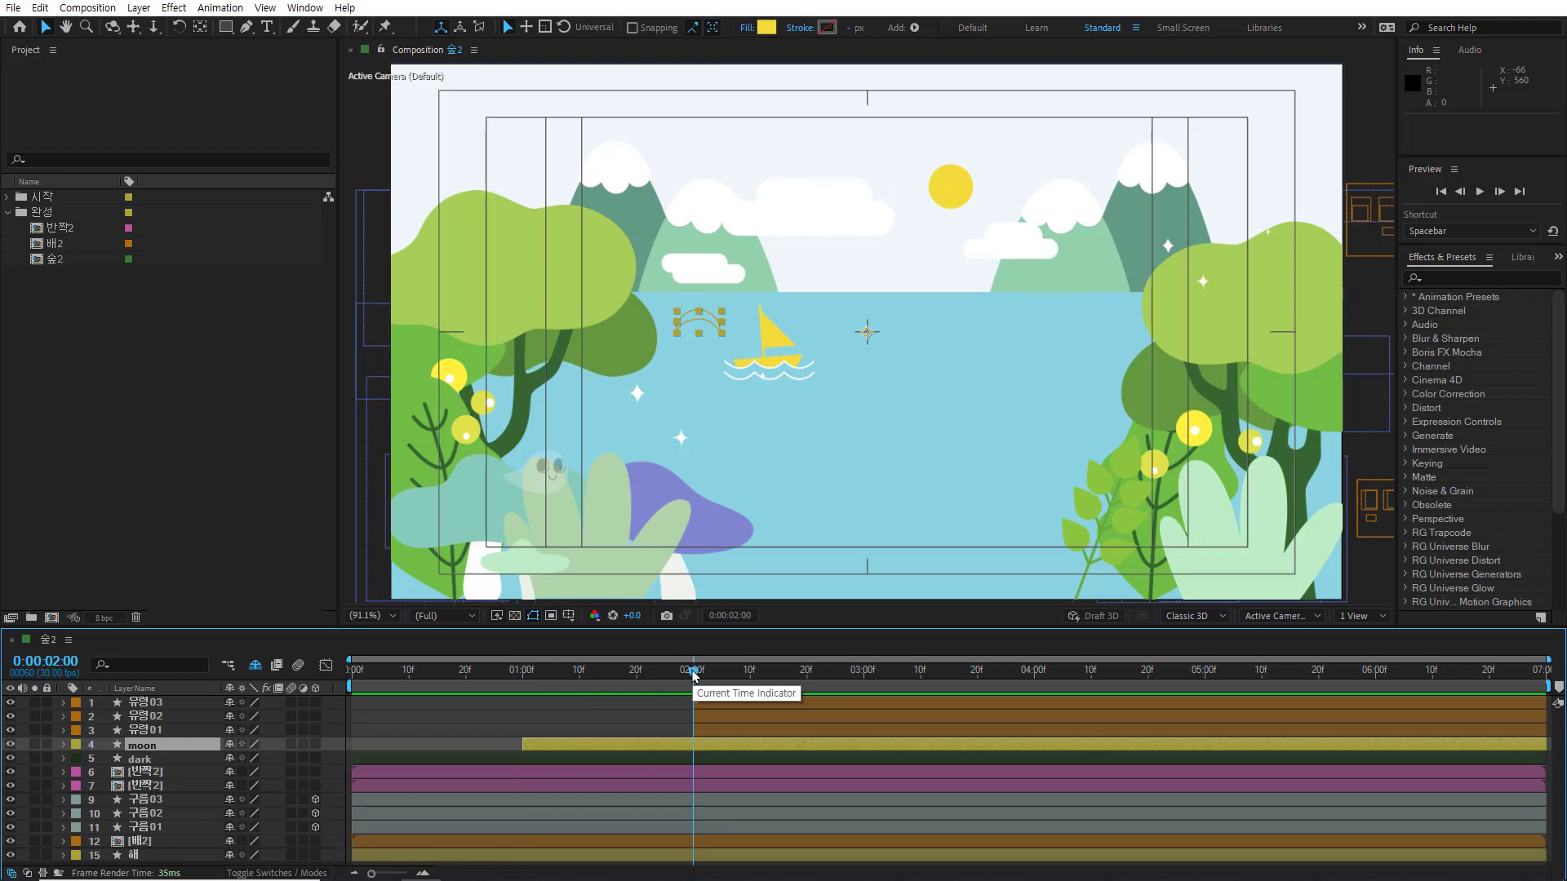
key(alt+bracketright)
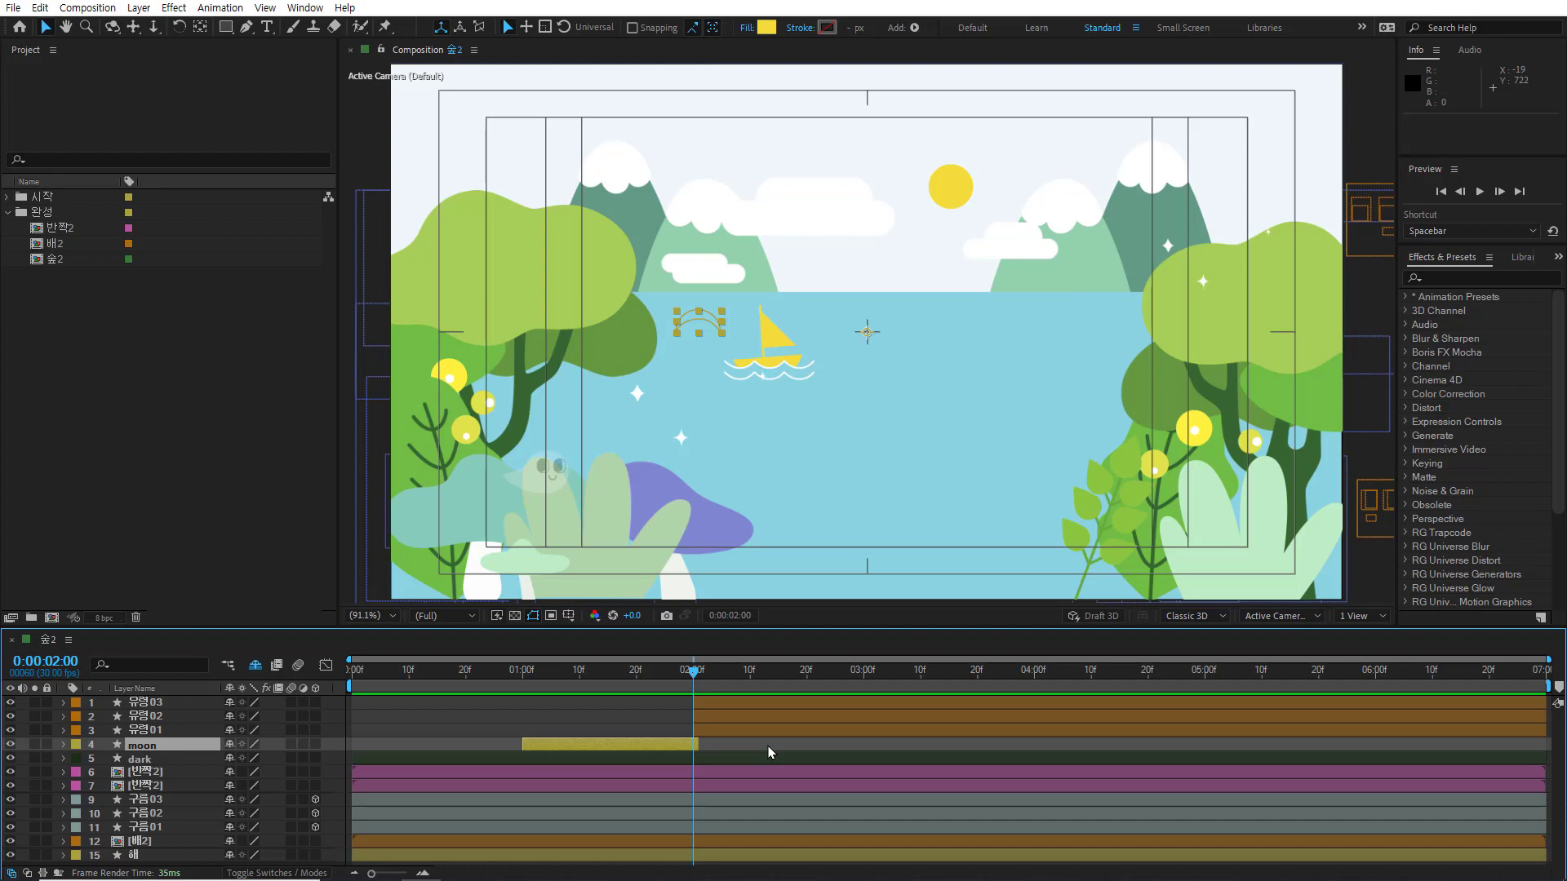
Step: Show and hide the Parent & Link column in the timeline
key(shift+F4)
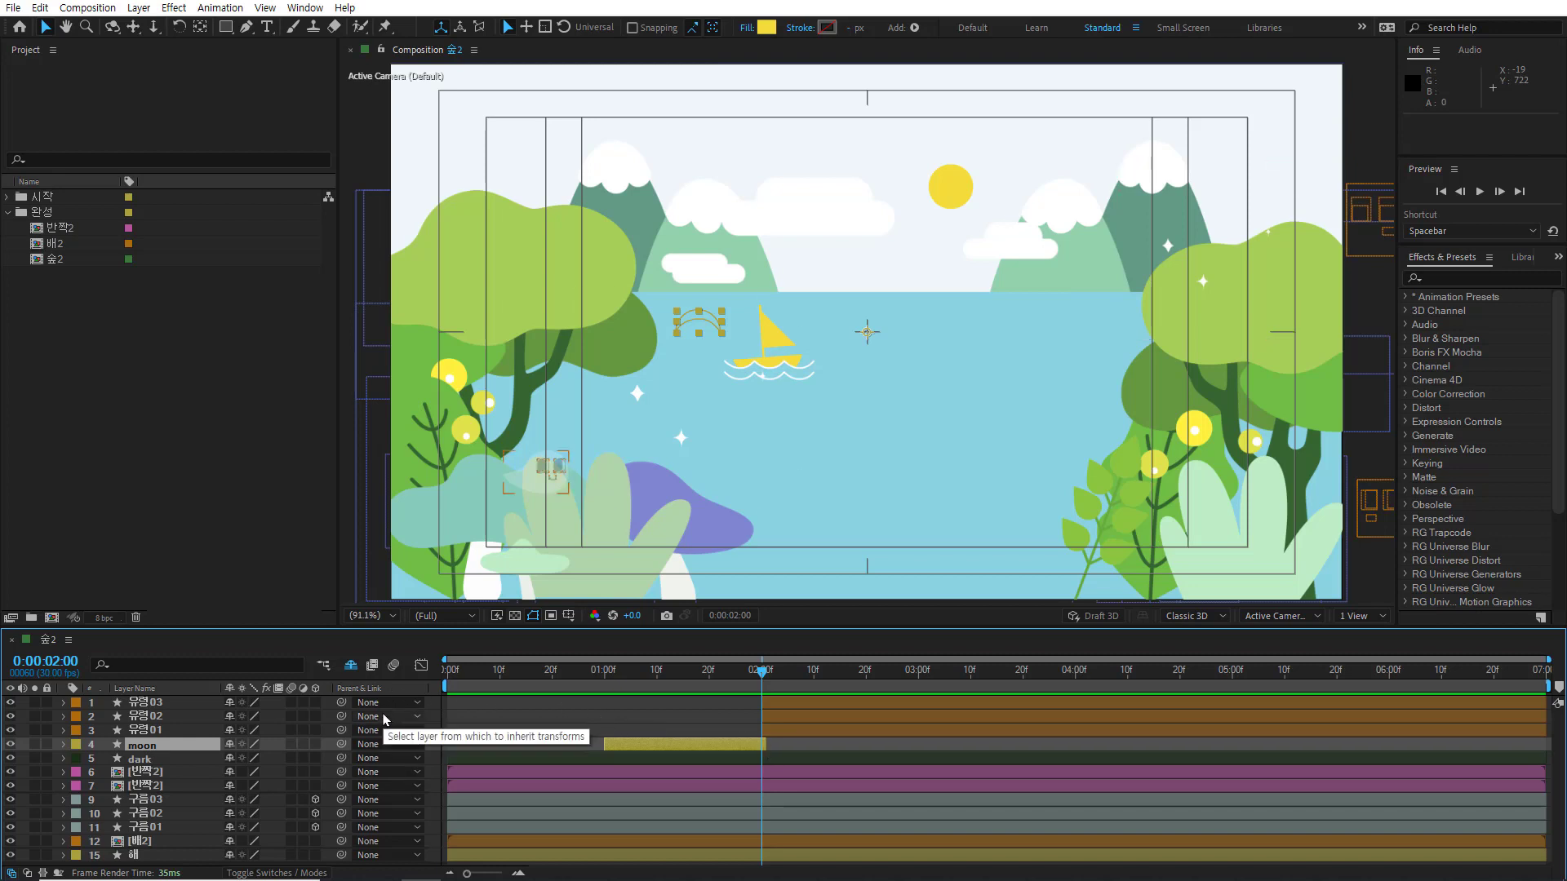
key(shift+F4)
key(shift+F4)
key(shift+F4)
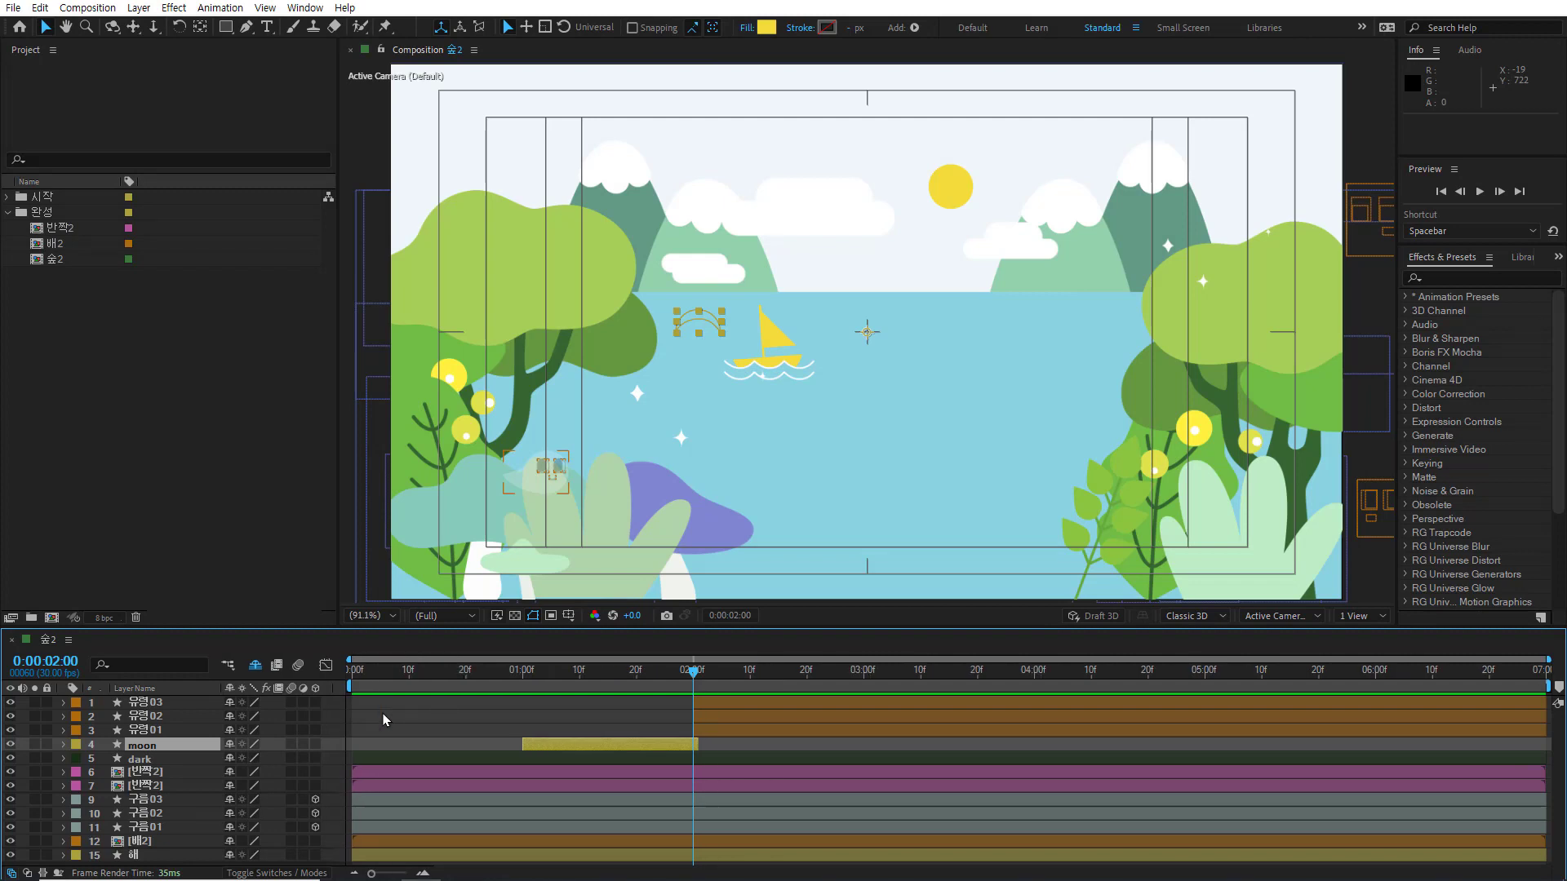
Step: Show the Effect Controls for the moon layer and switch the timeline to the Graph Editor
key(F3)
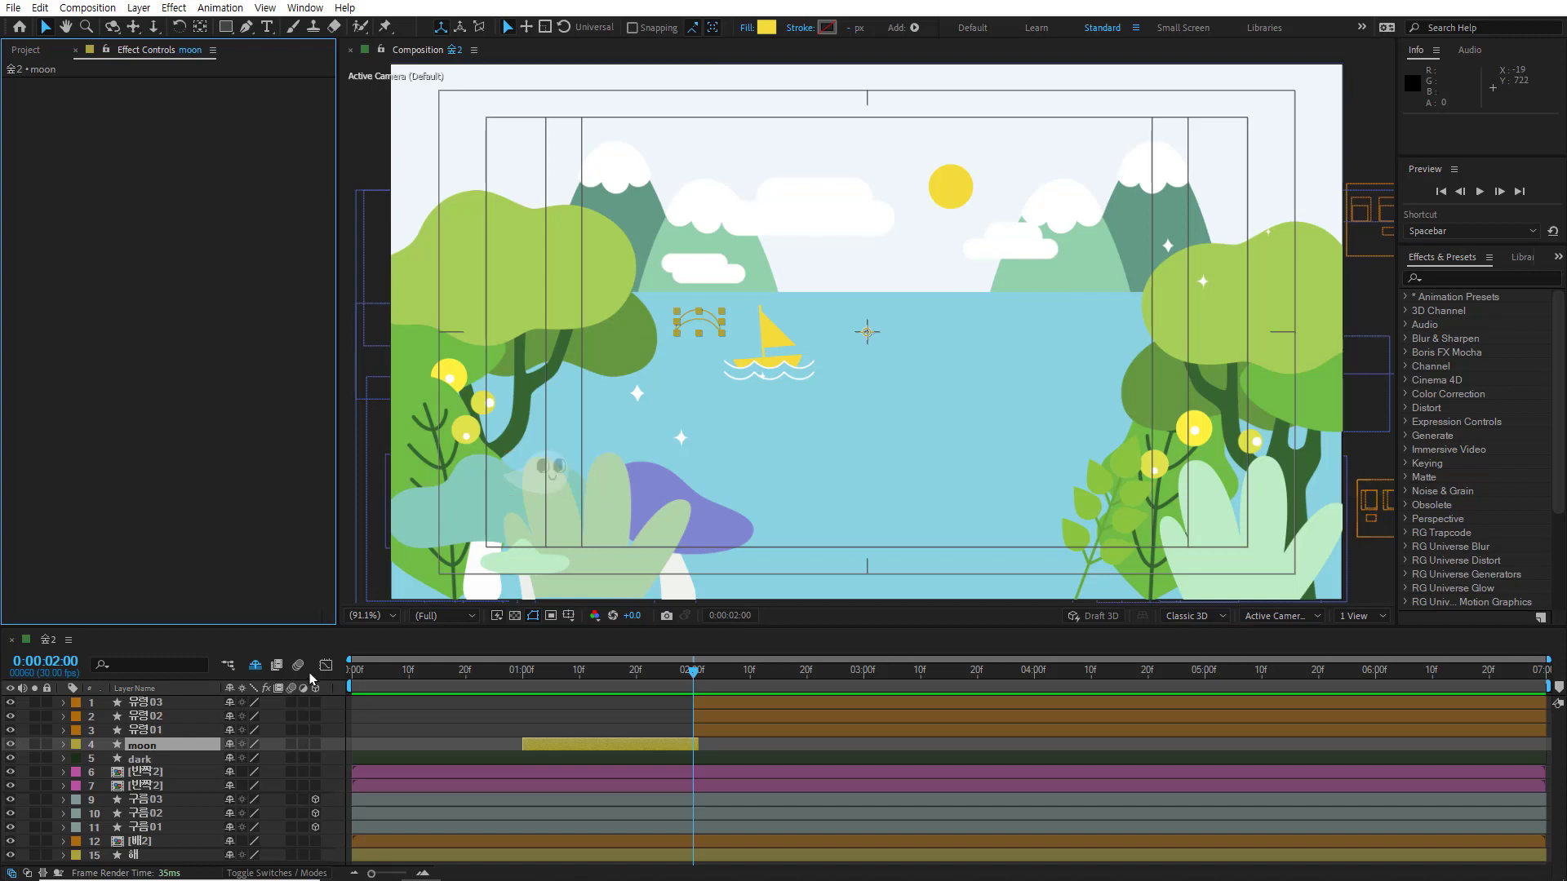
click(296, 645)
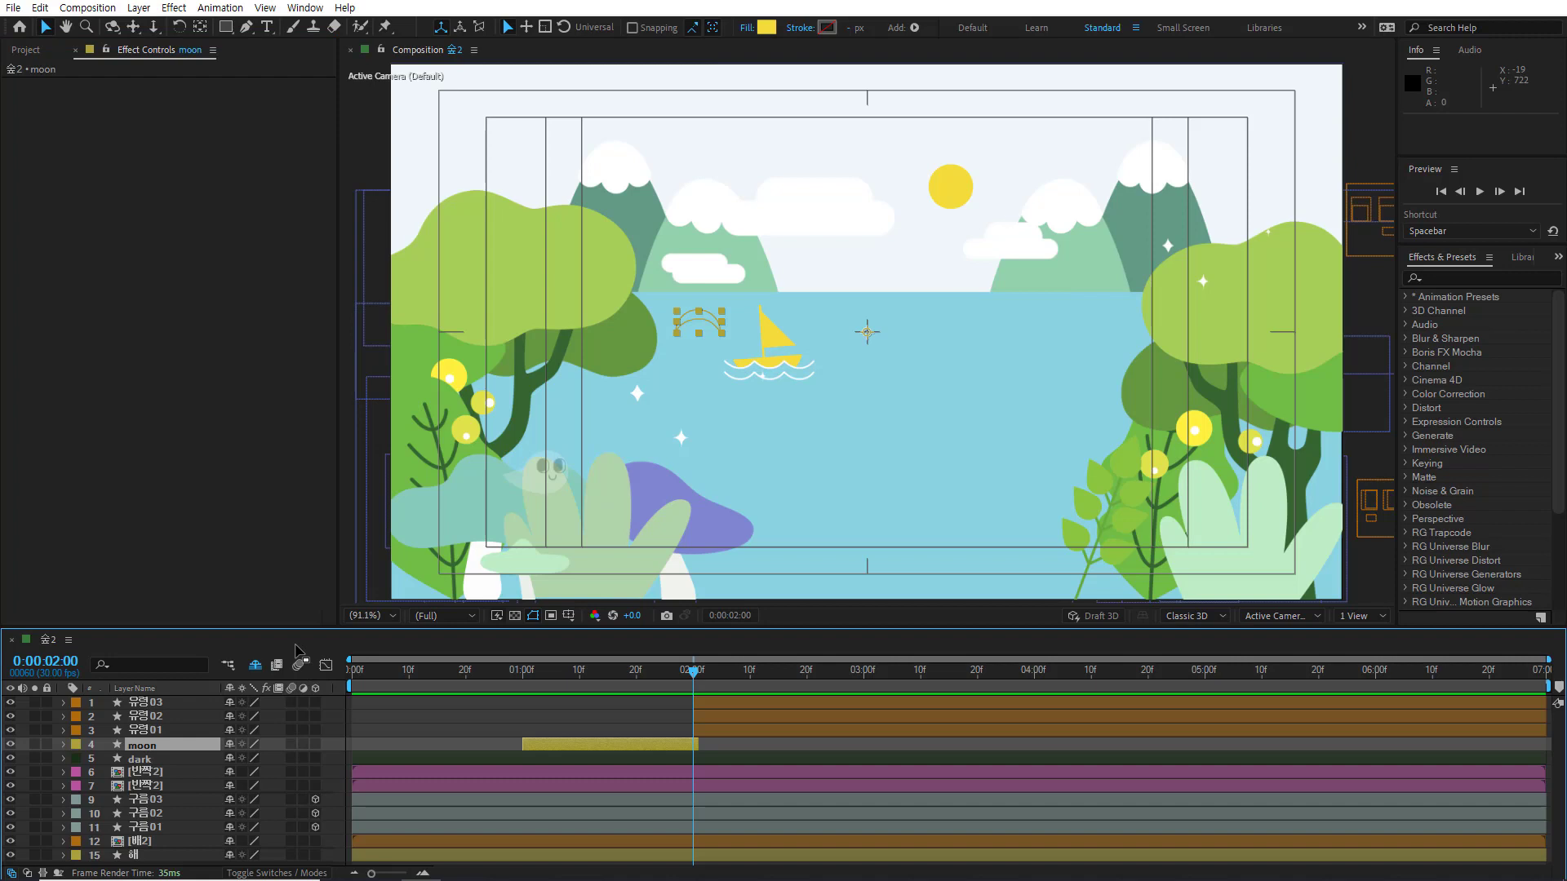
key(shift+F3)
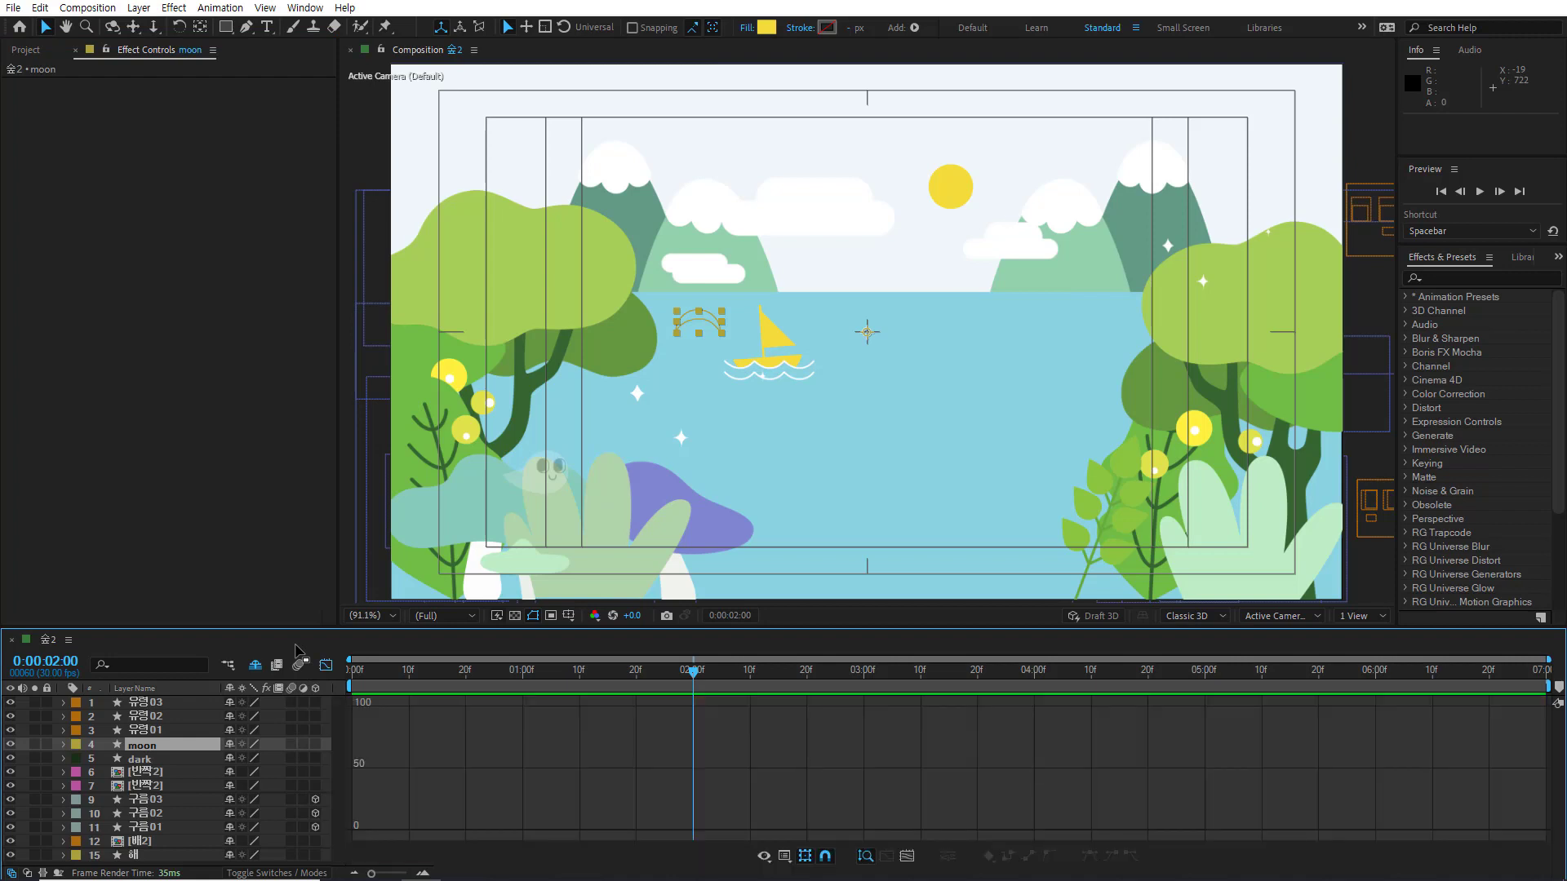
Step: Return the timeline from the Graph Editor to layer bars and alternate between the Switches and Modes columns, ending on Switches
key(shift+F3)
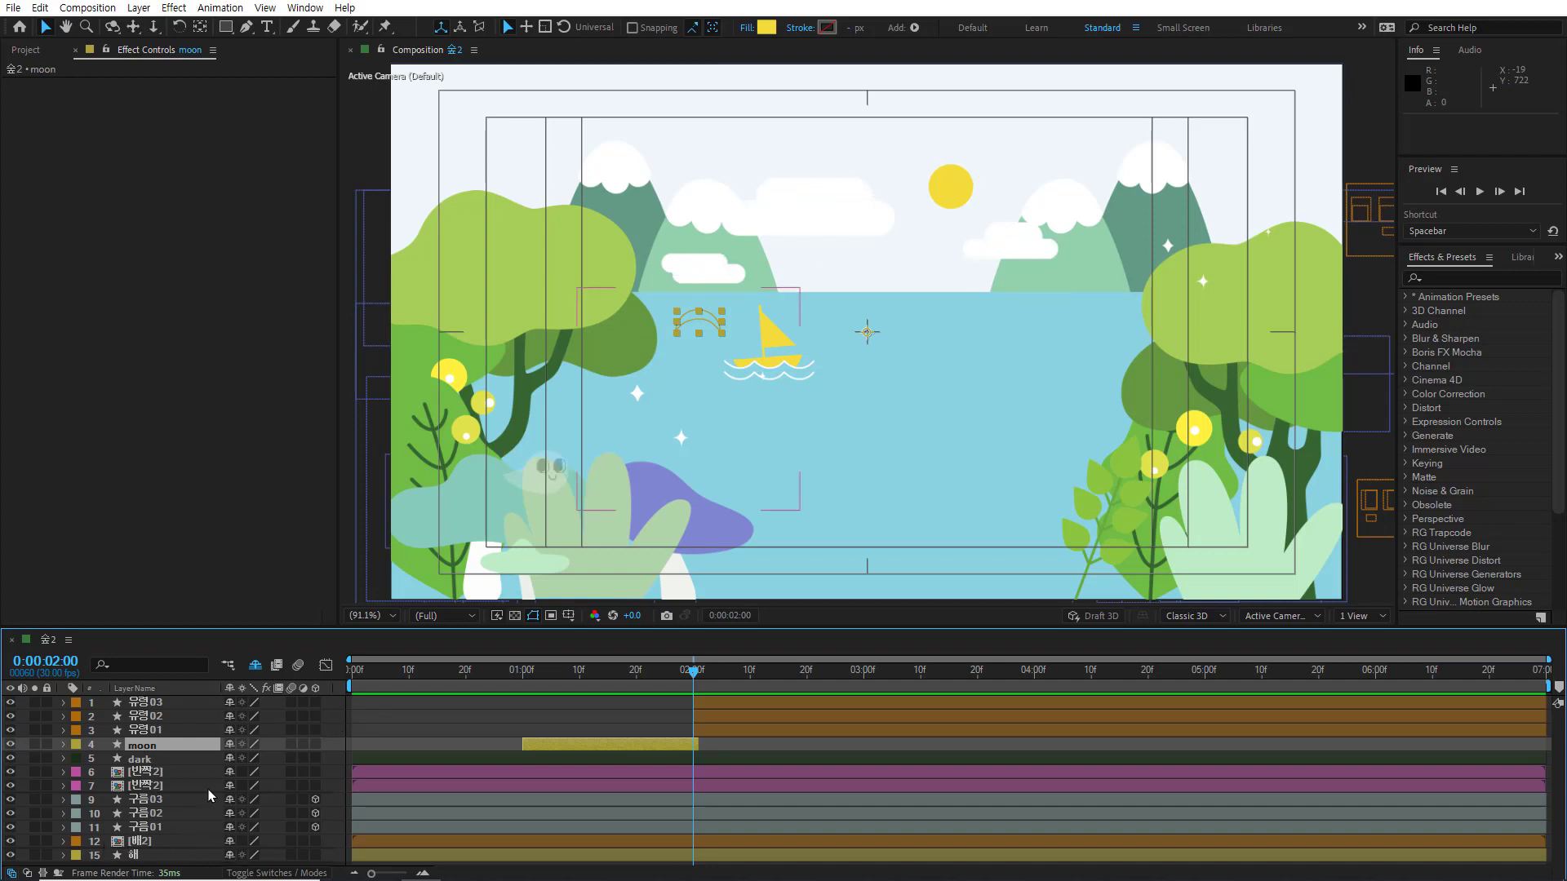
key(F4)
key(F4)
key(F4)
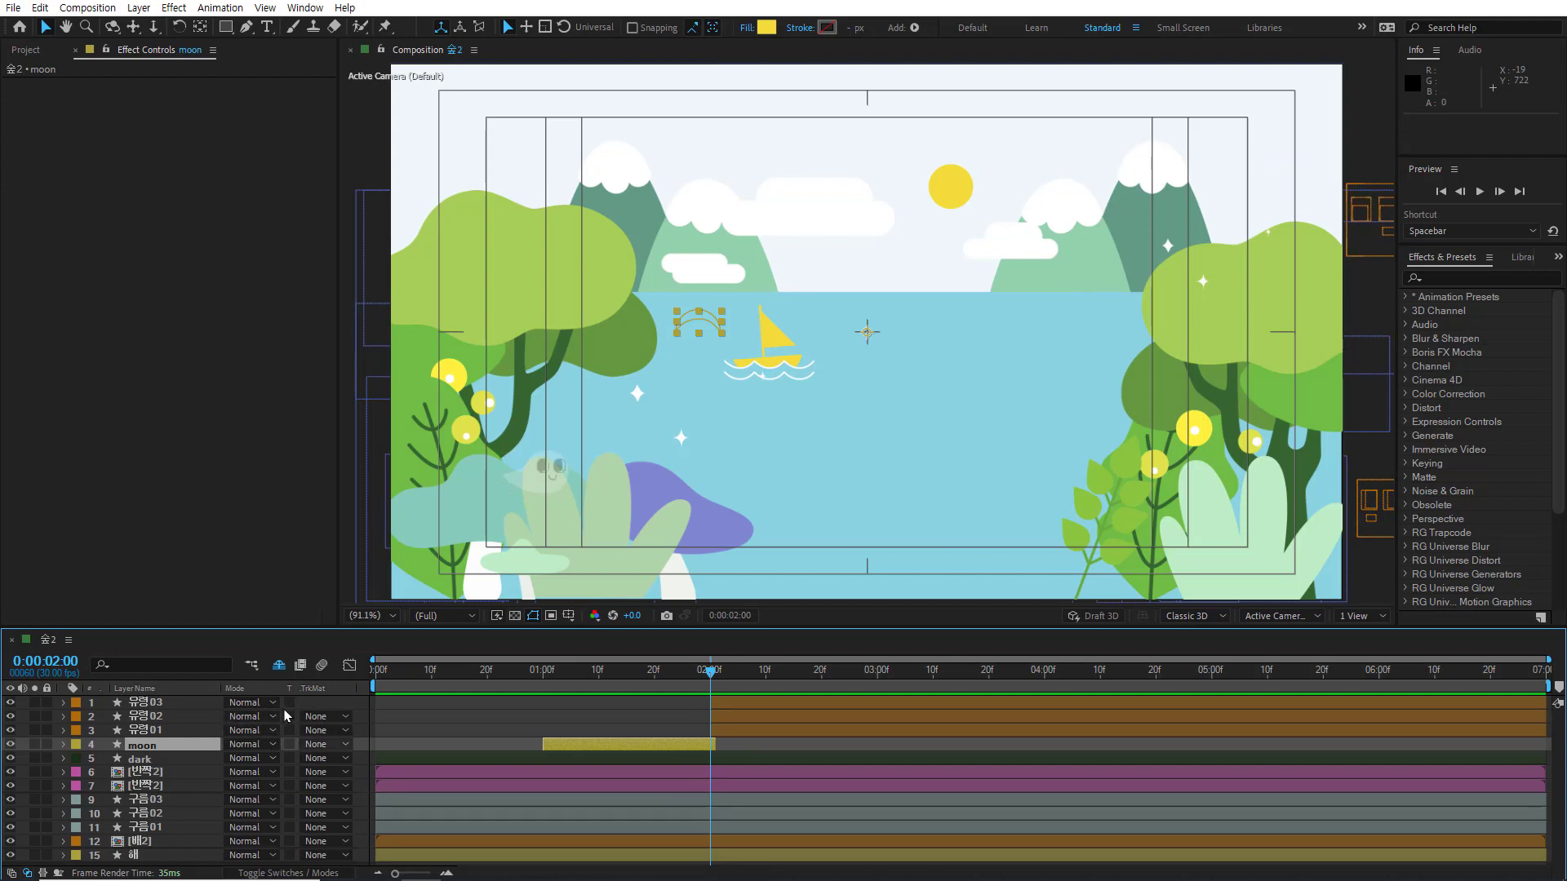
key(F4)
key(F4)
key(F4)
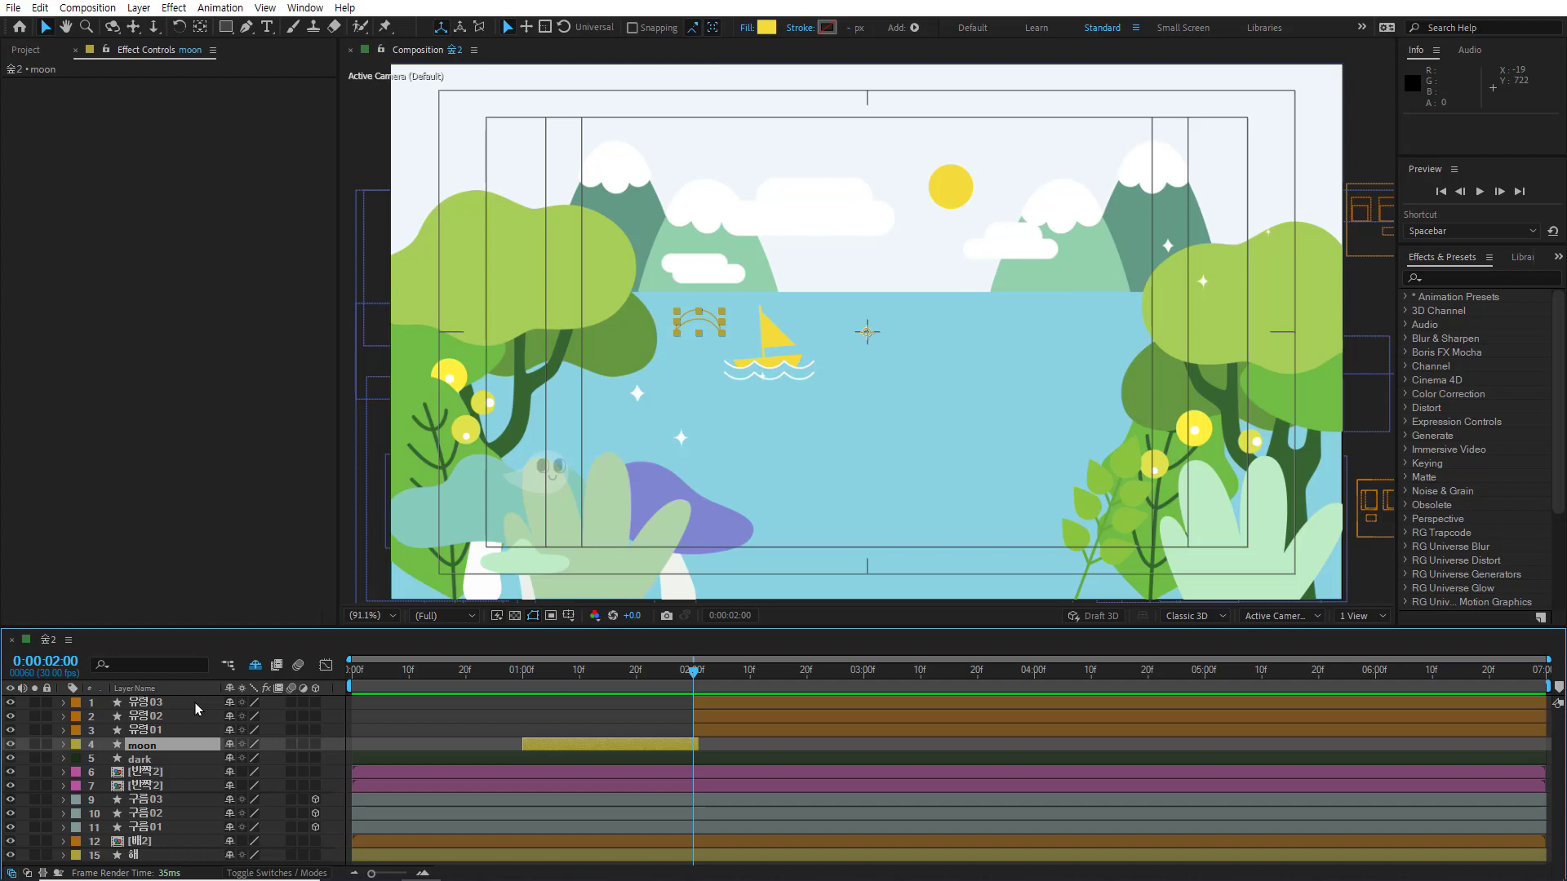
Step: Move the playhead to the composition's start and to its end, and step back frame by frame to 0:00:06:17
key(Home)
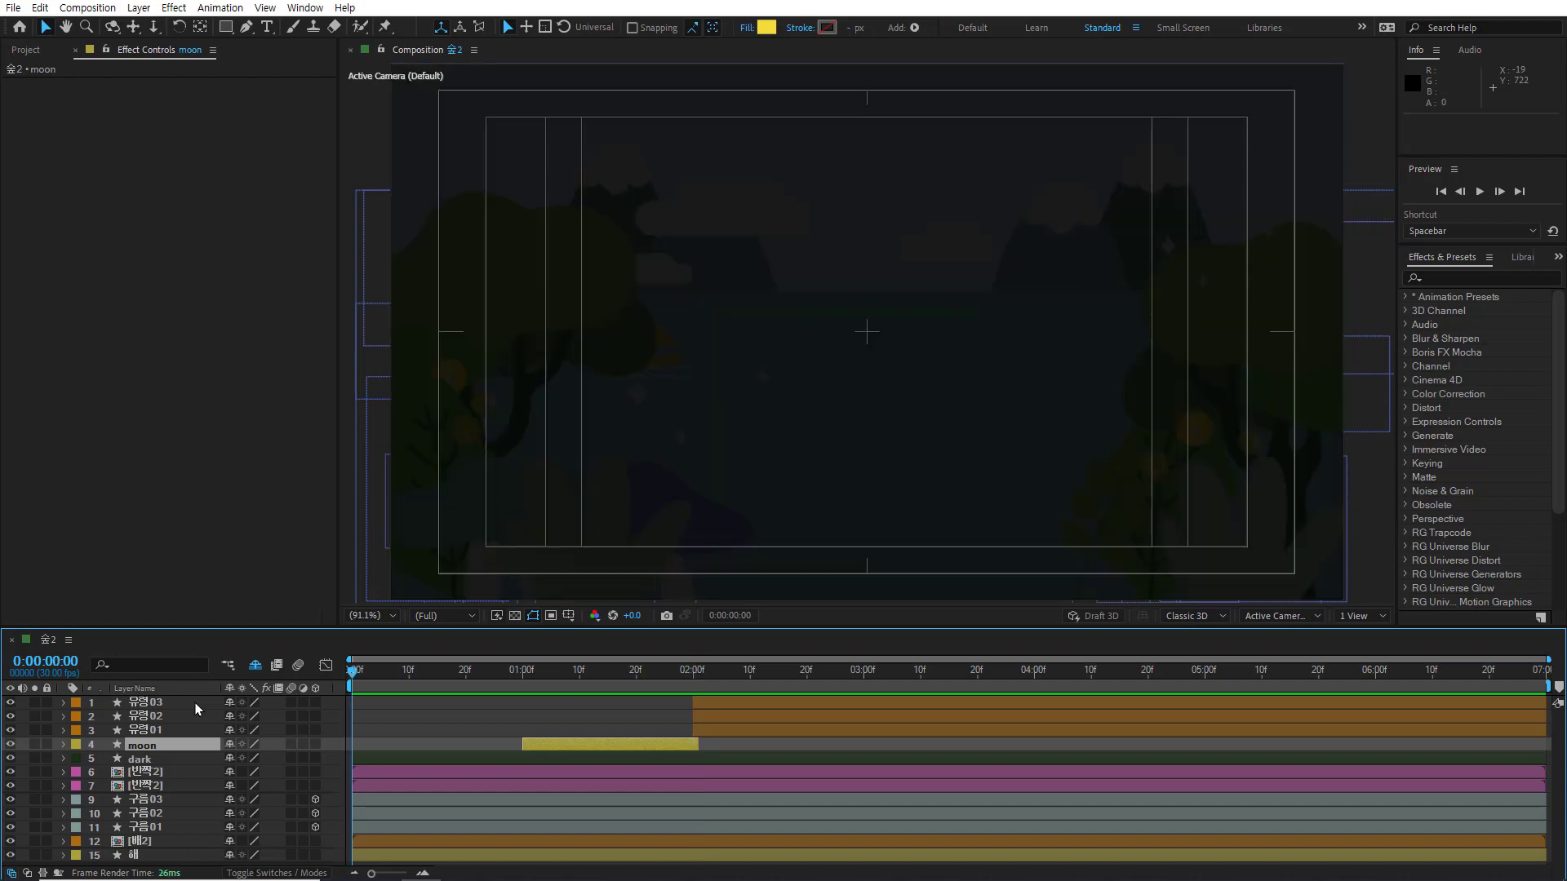
key(End)
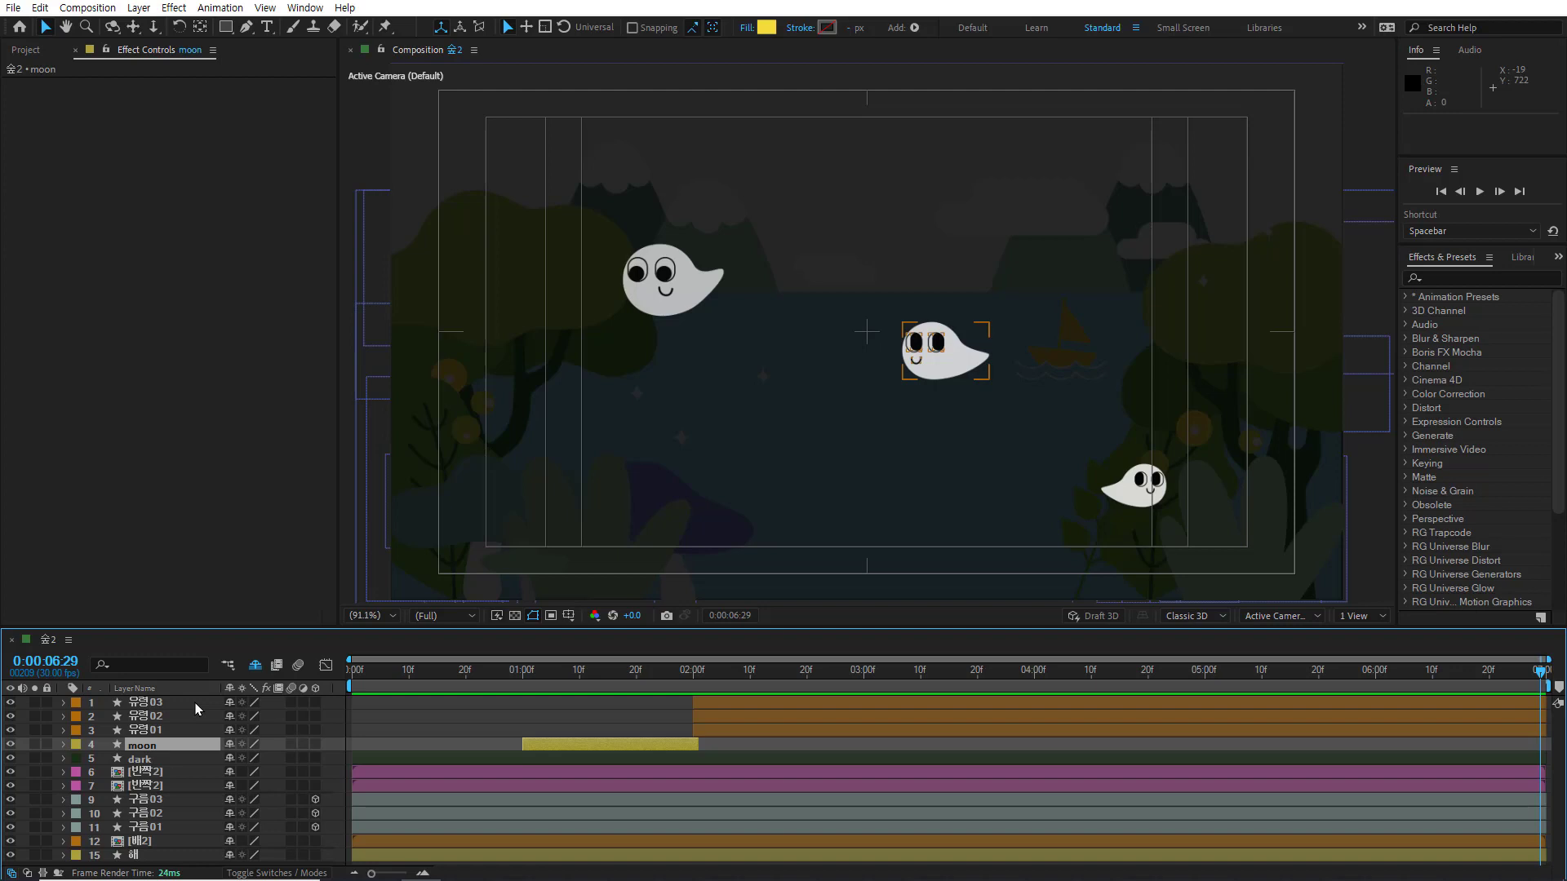
key(Page_Up)
key(Page_Up)
key(Page_Up)
key(Page_Up)
key(Page_Up)
key(Page_Up)
key(Page_Up)
key(Page_Up)
key(Page_Up)
key(Page_Up)
key(Page_Up)
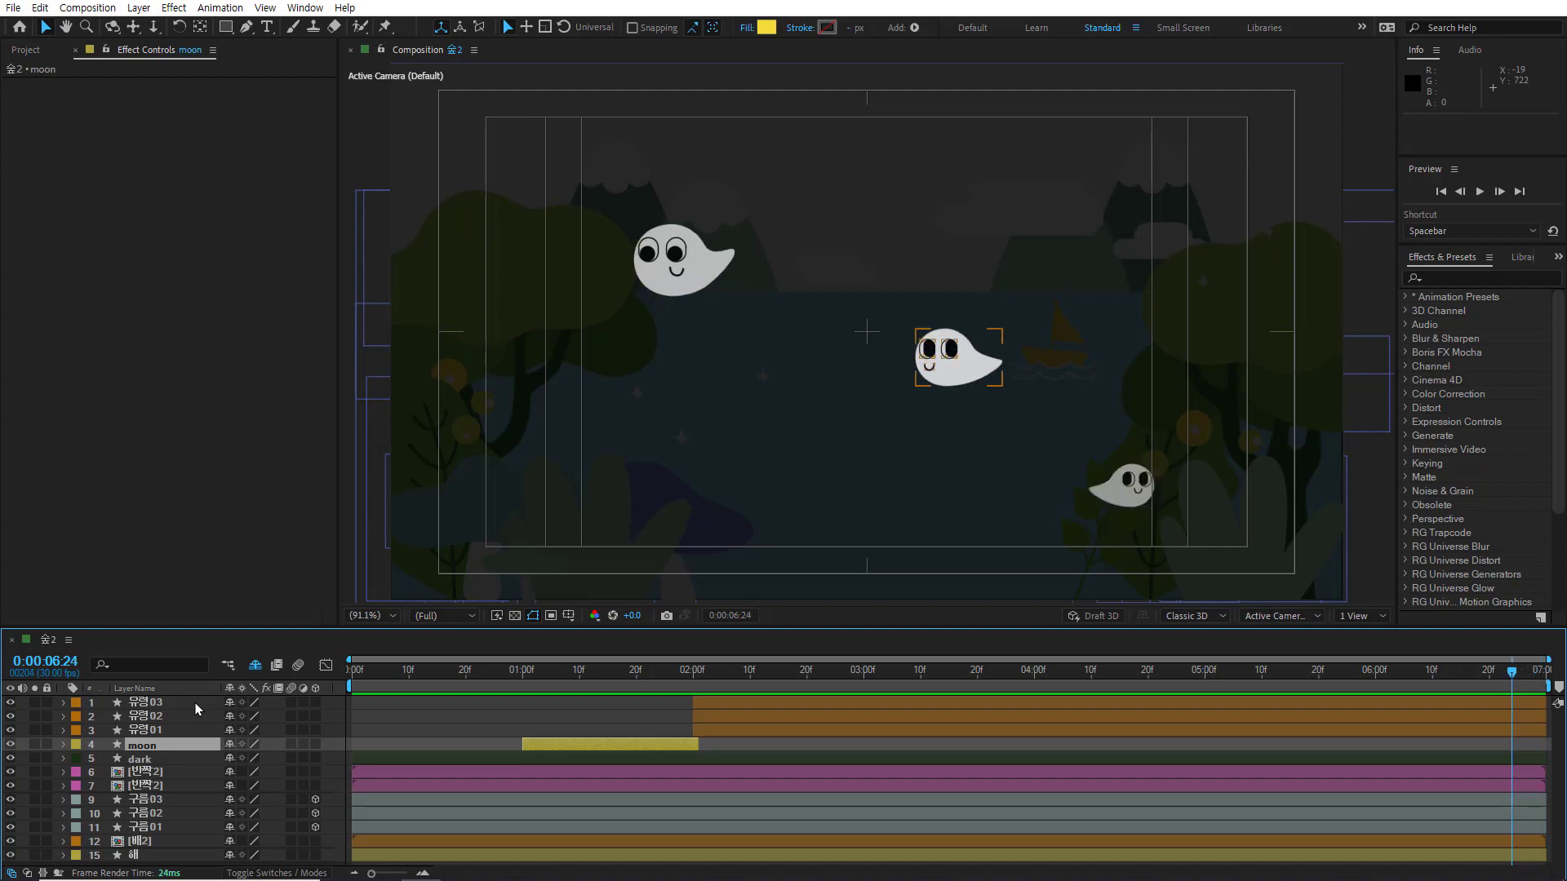
key(Page_Up)
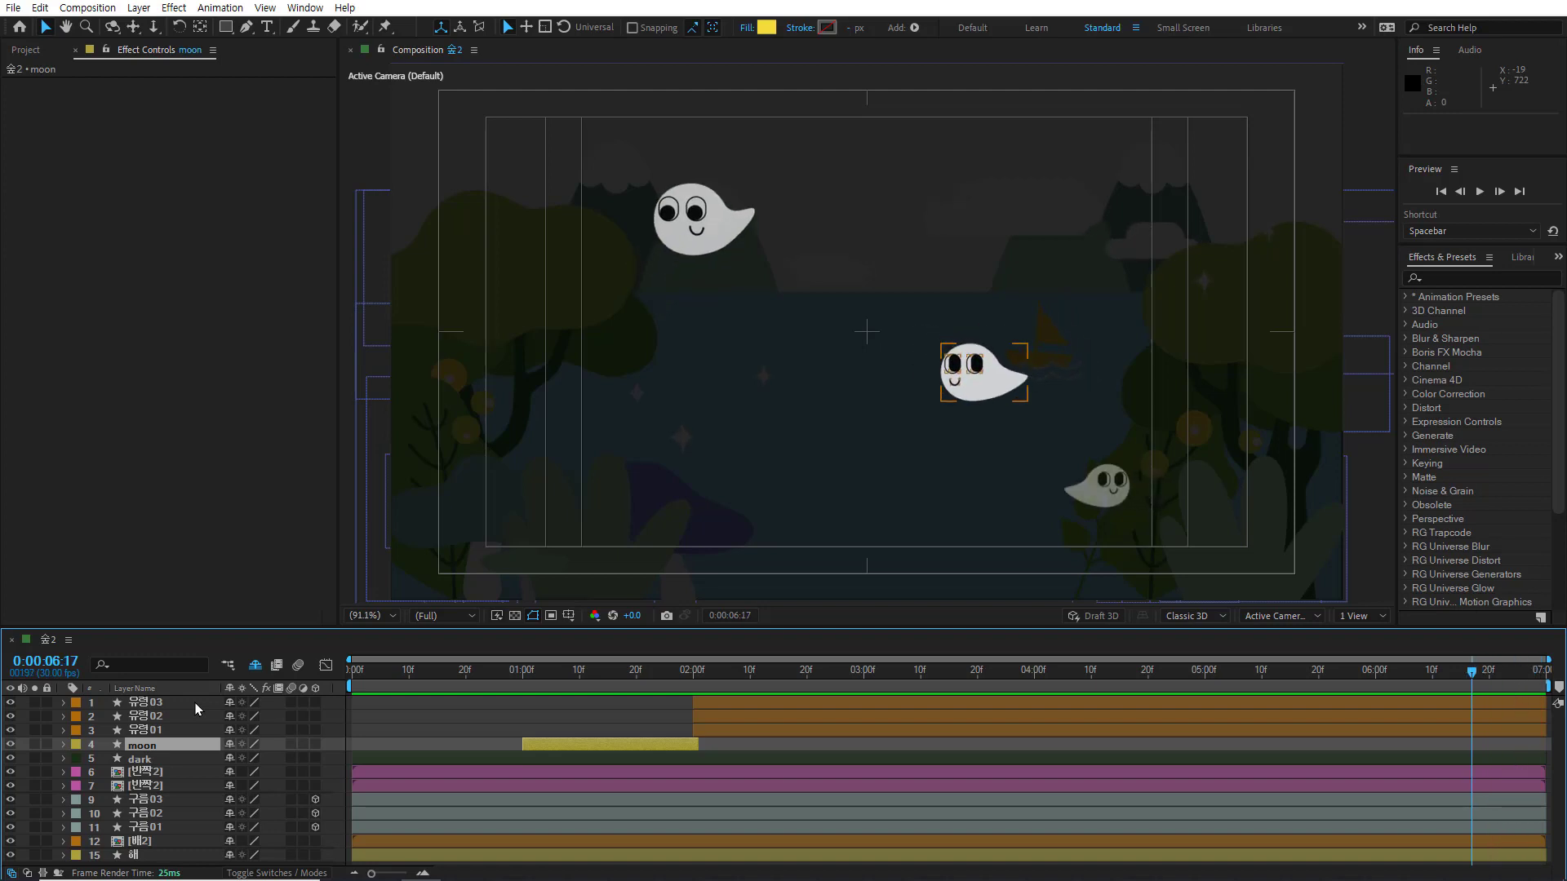
Step: Step the playhead forward frame by frame to 0:00:06:26
key(Page_Down)
key(Page_Down)
key(Page_Down)
key(Page_Down)
key(Page_Down)
key(Page_Down)
key(Page_Down)
key(Page_Down)
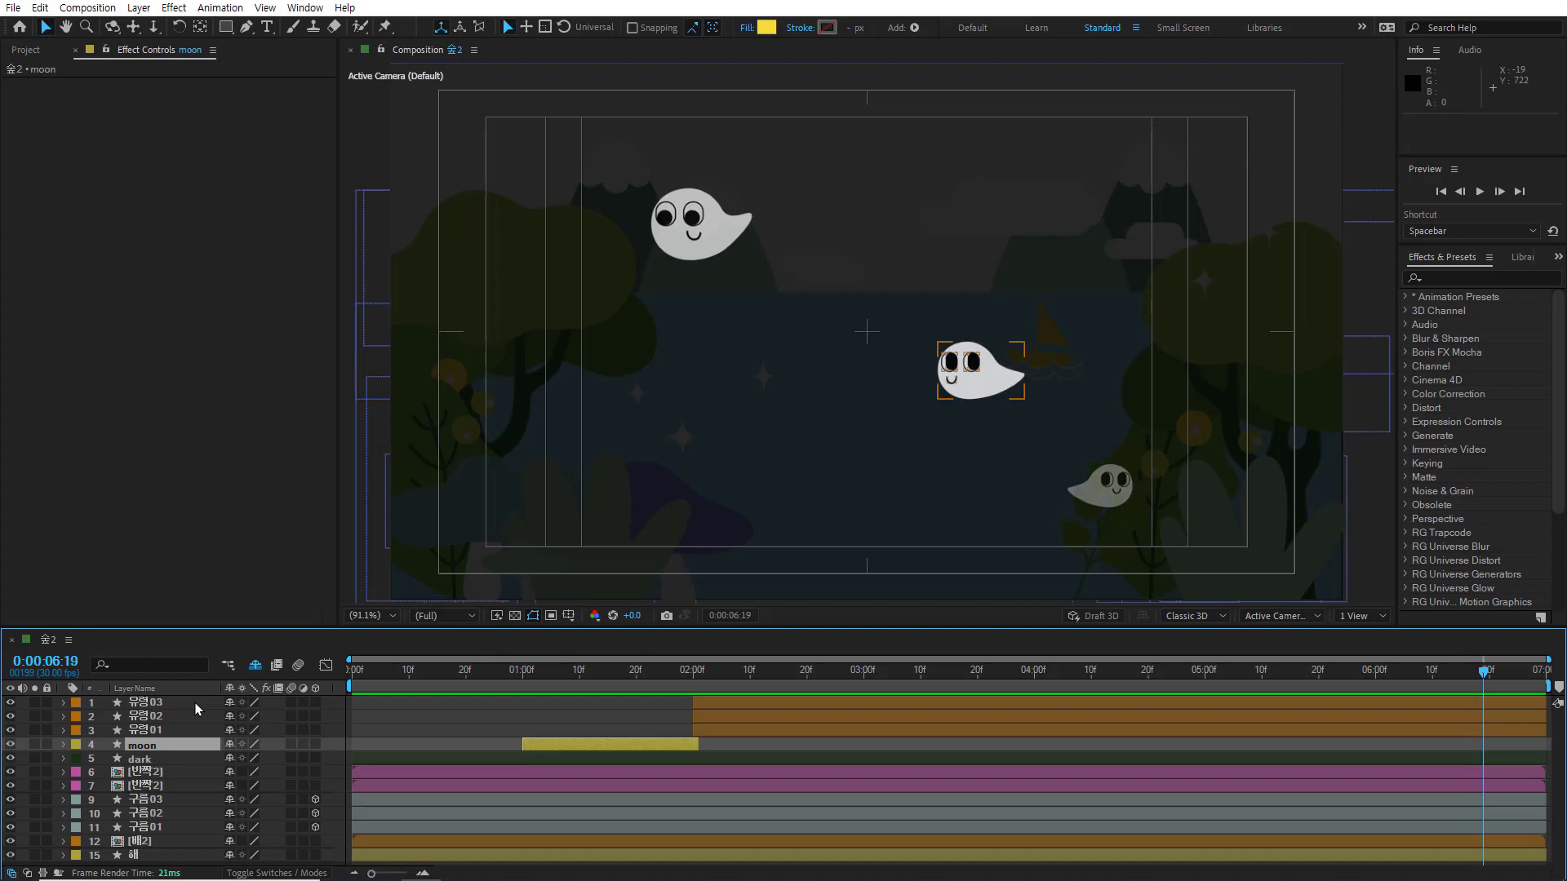
key(Page_Down)
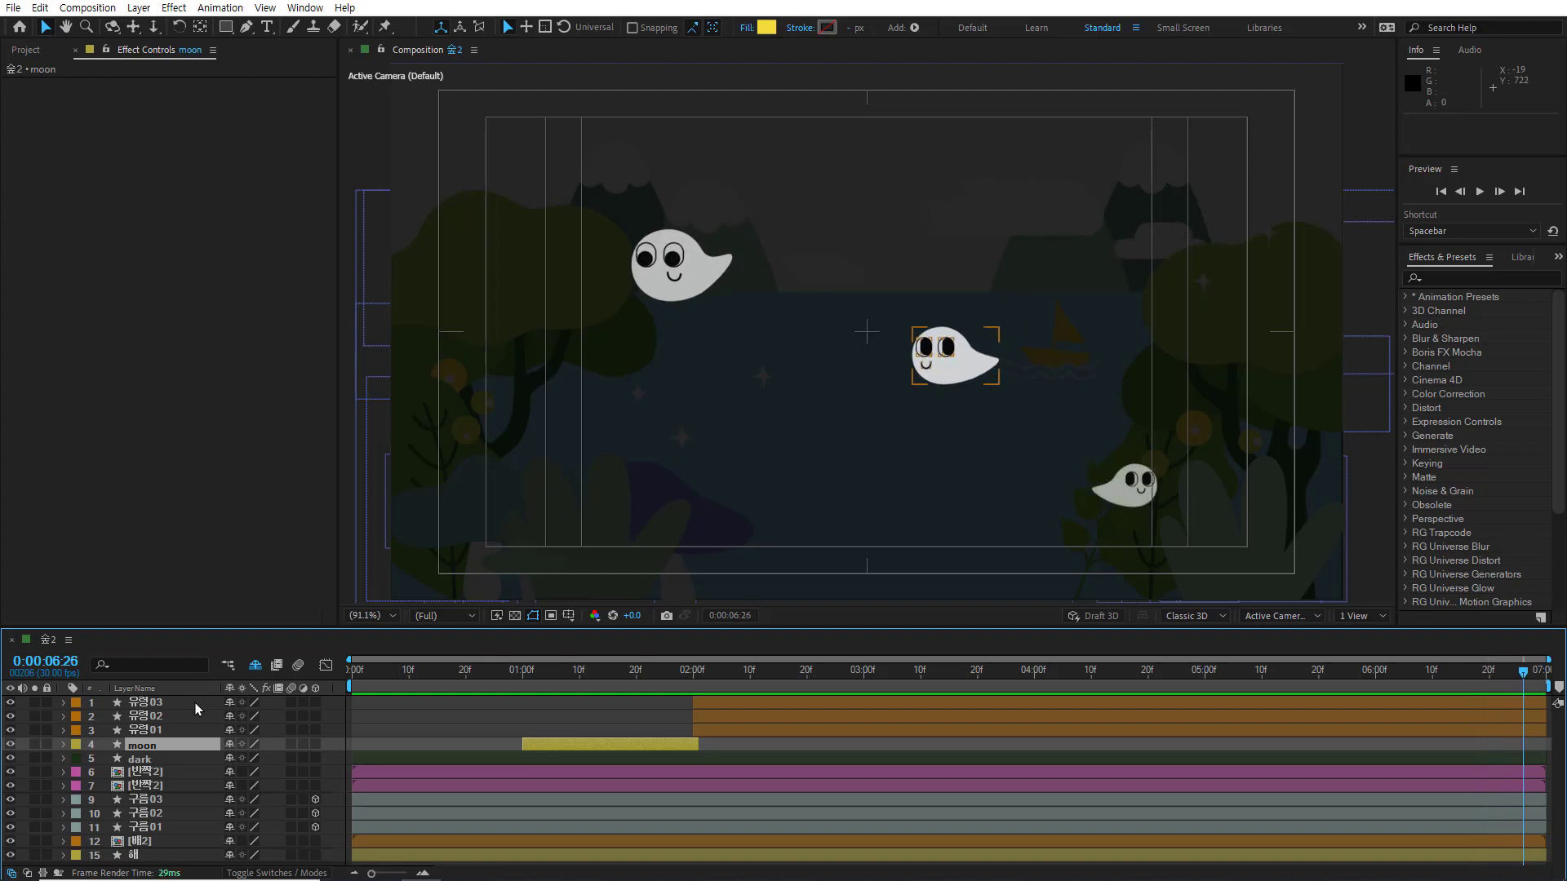
Step: Return the playhead to the composition's start and advance it in ten-frame jumps past 0:00:02:00
key(Home)
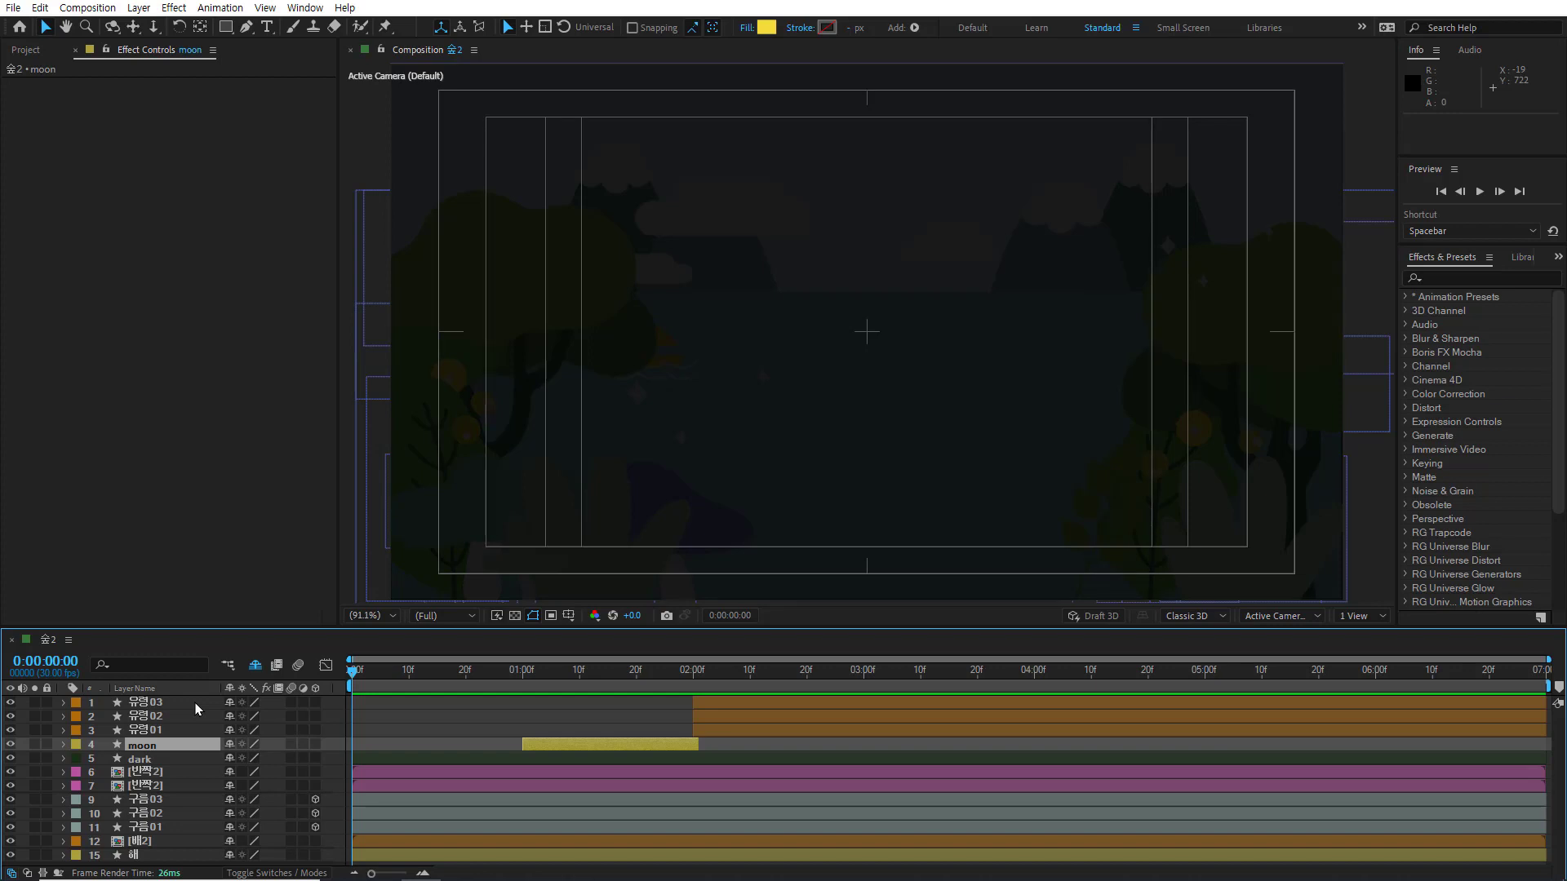
key(shift+Page_Up)
key(shift+Page_Down)
key(shift+Page_Down)
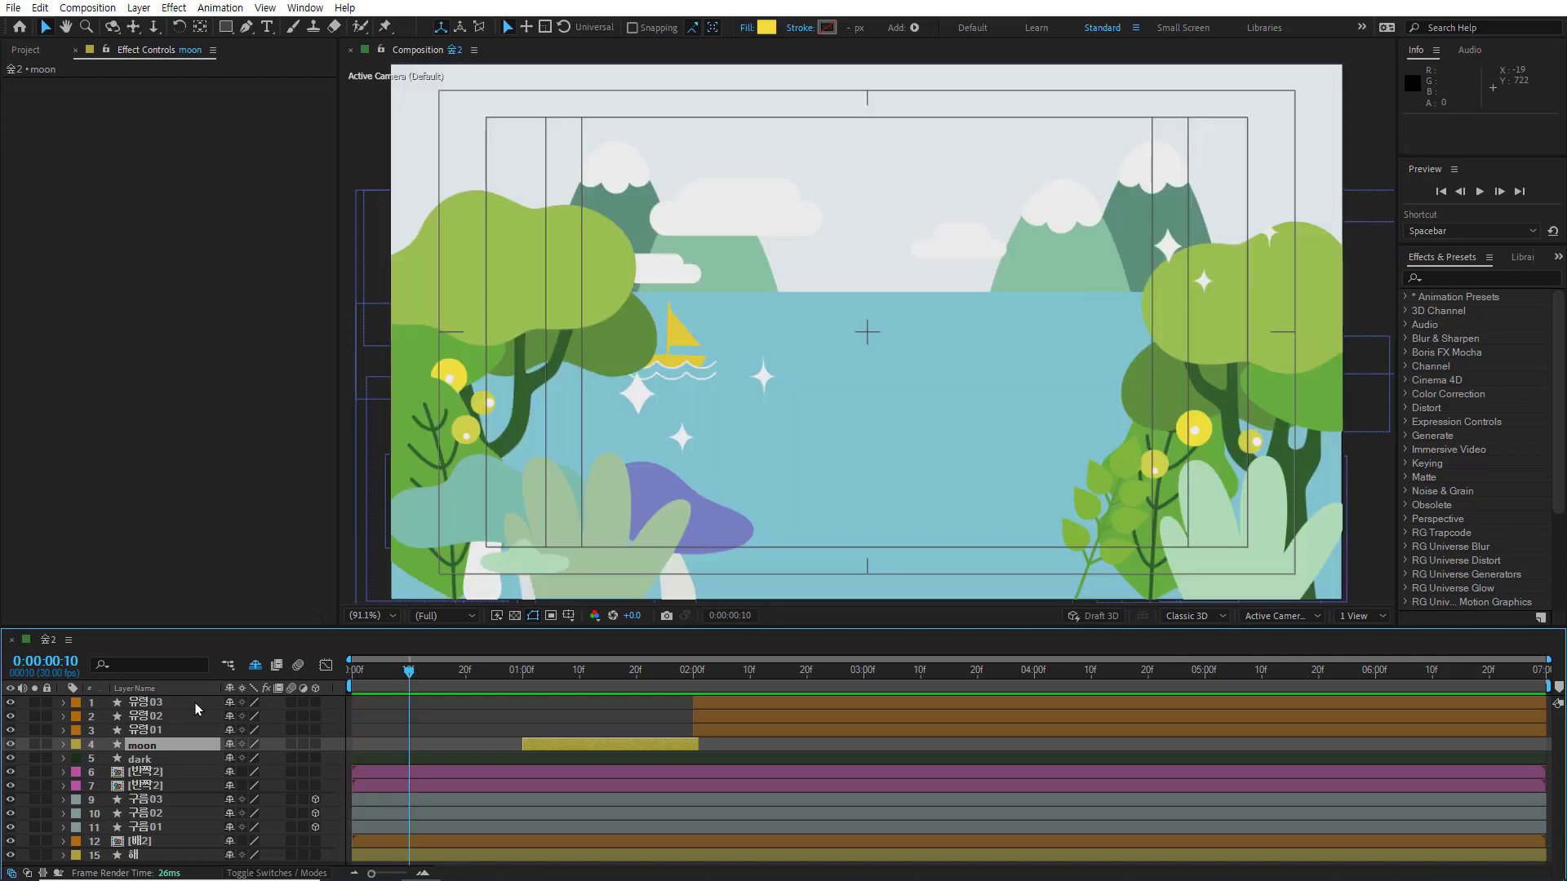
key(shift+Page_Down)
key(shift+Page_Down)
key(shift+Page_Down)
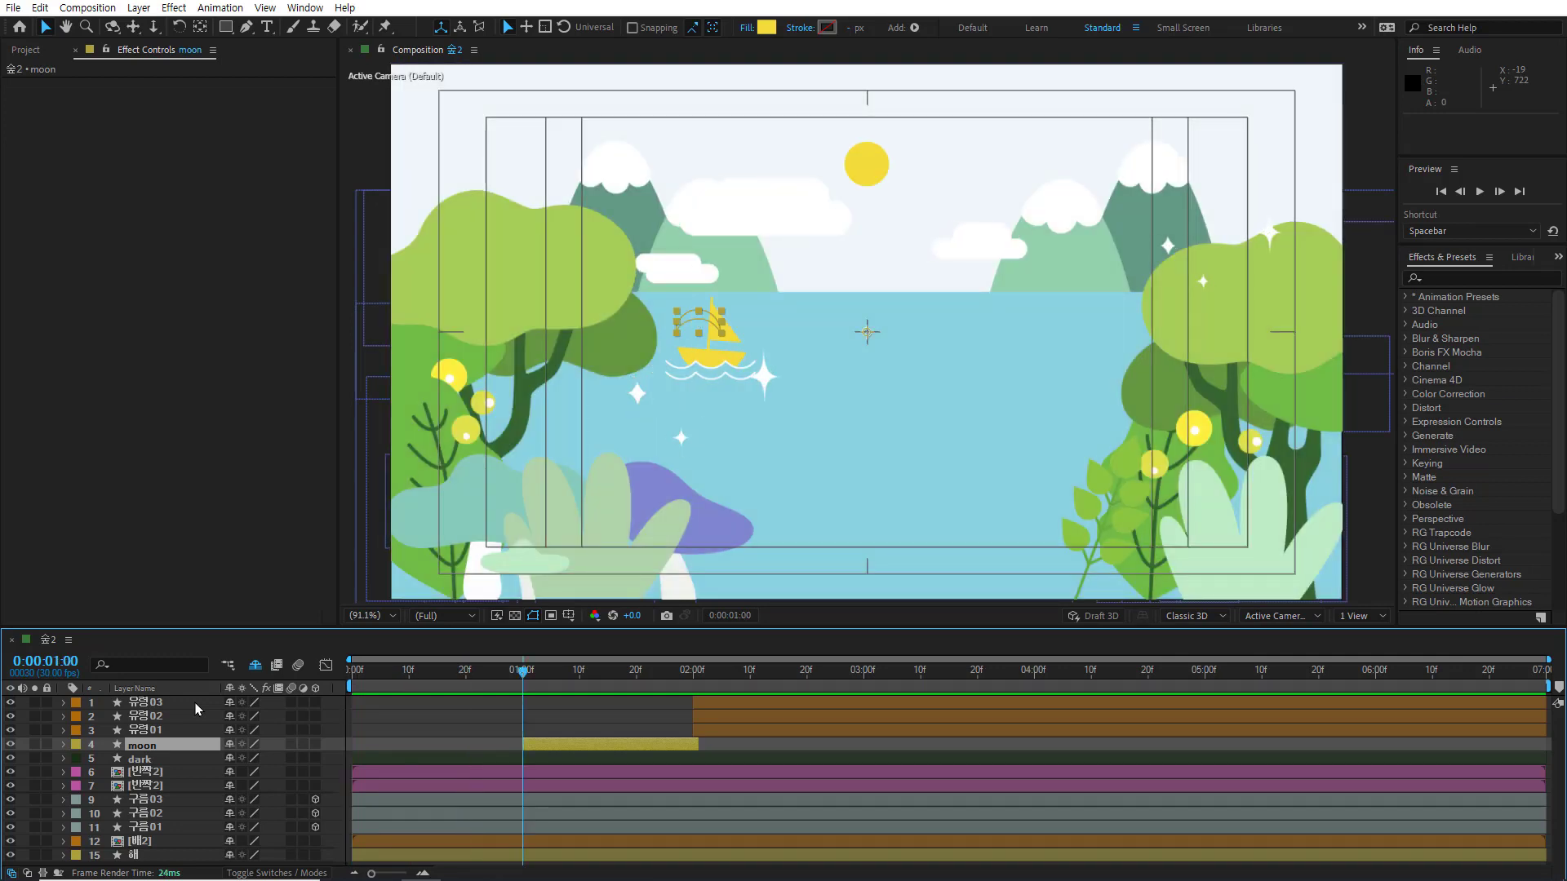
key(shift+Page_Down)
key(shift+Page_Down)
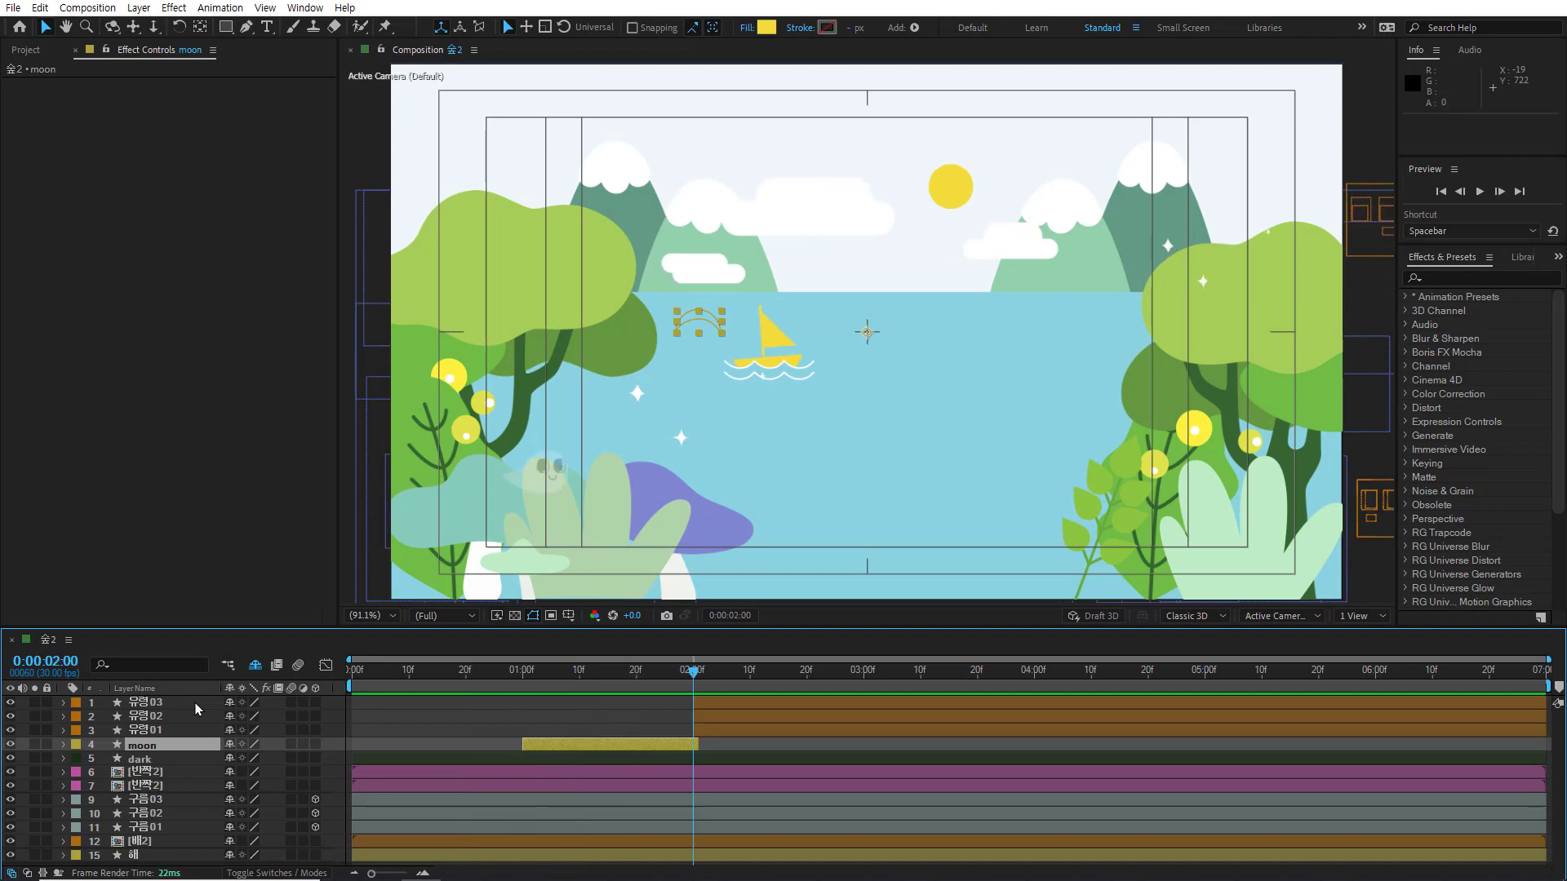
key(shift+Page_Down)
key(shift+Page_Down)
Step: Move the playhead back in ten-frame jumps to 0:00:00:00
key(shift+Page_Up)
key(shift+Page_Up)
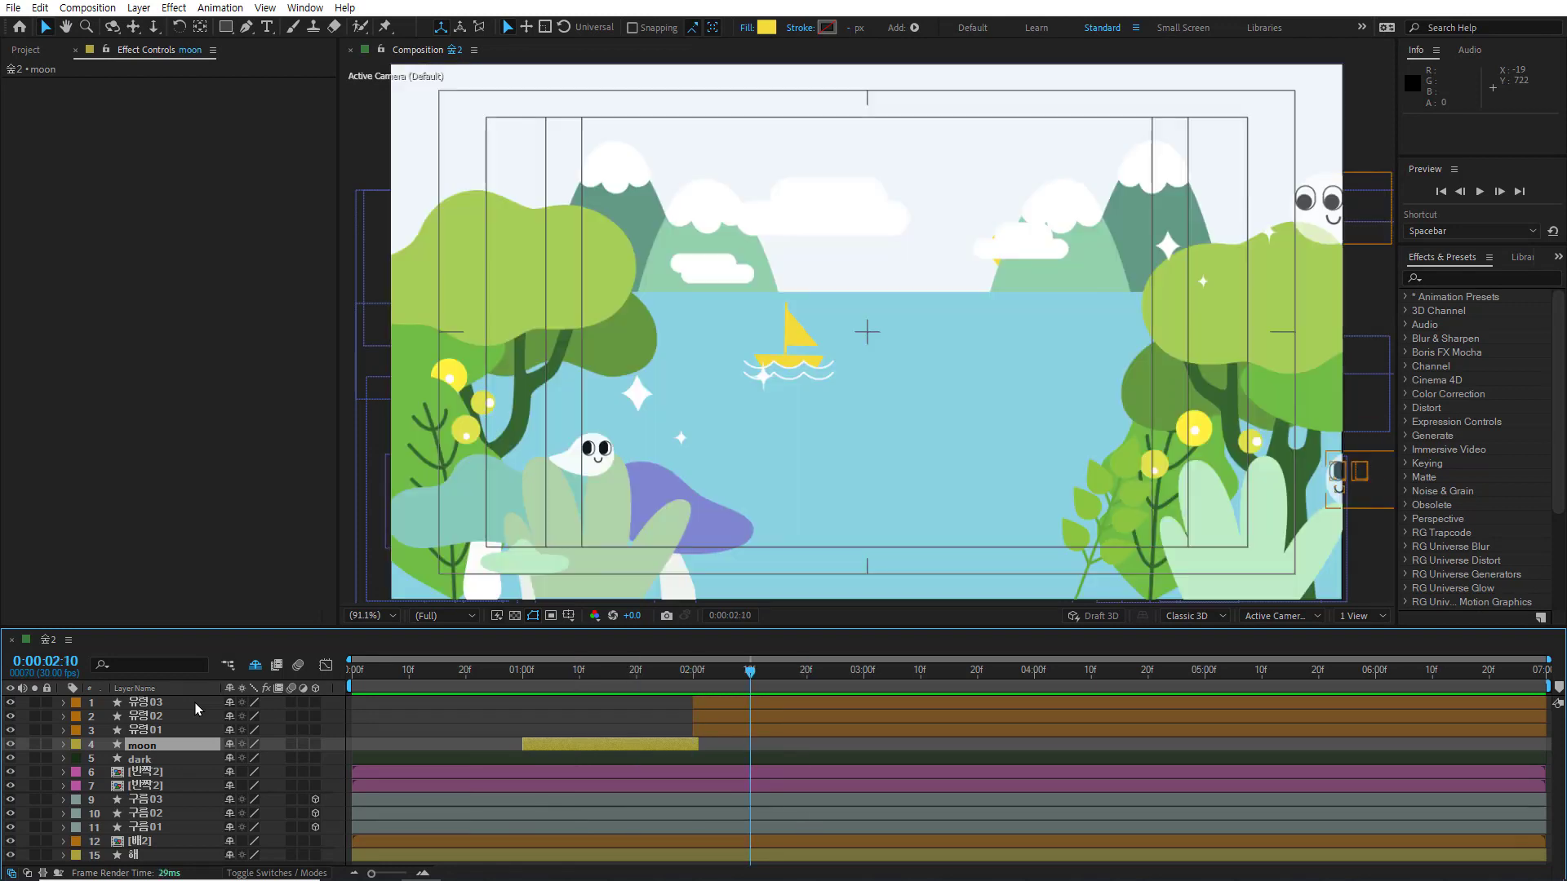
key(shift+Page_Up)
key(shift+Page_Up)
key(shift+Page_Up)
key(shift+Page_Up)
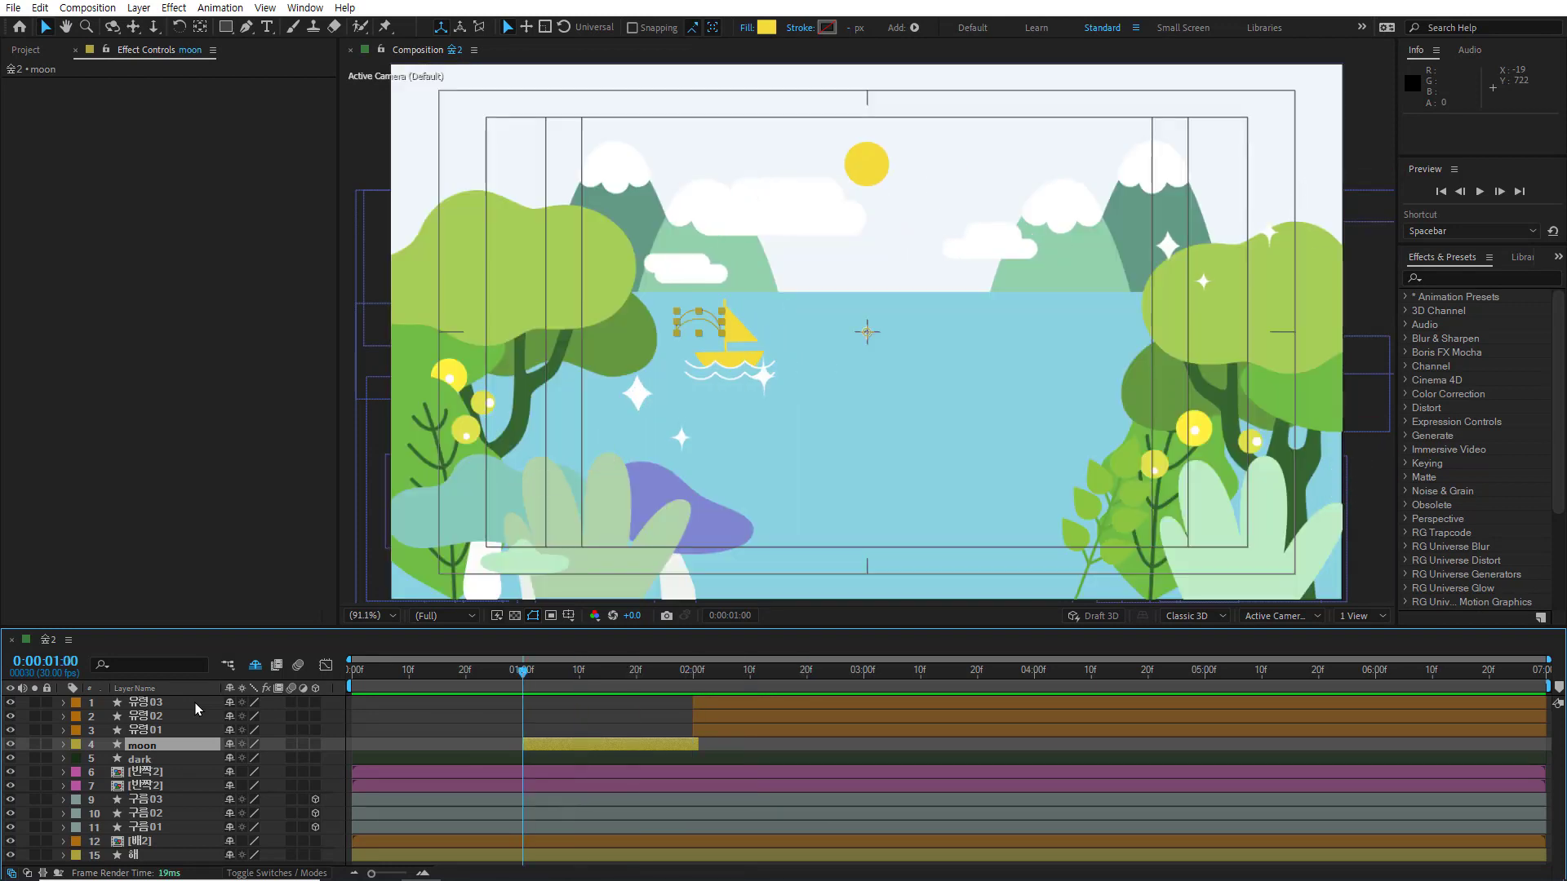
key(shift+Page_Up)
key(shift+Page_Up)
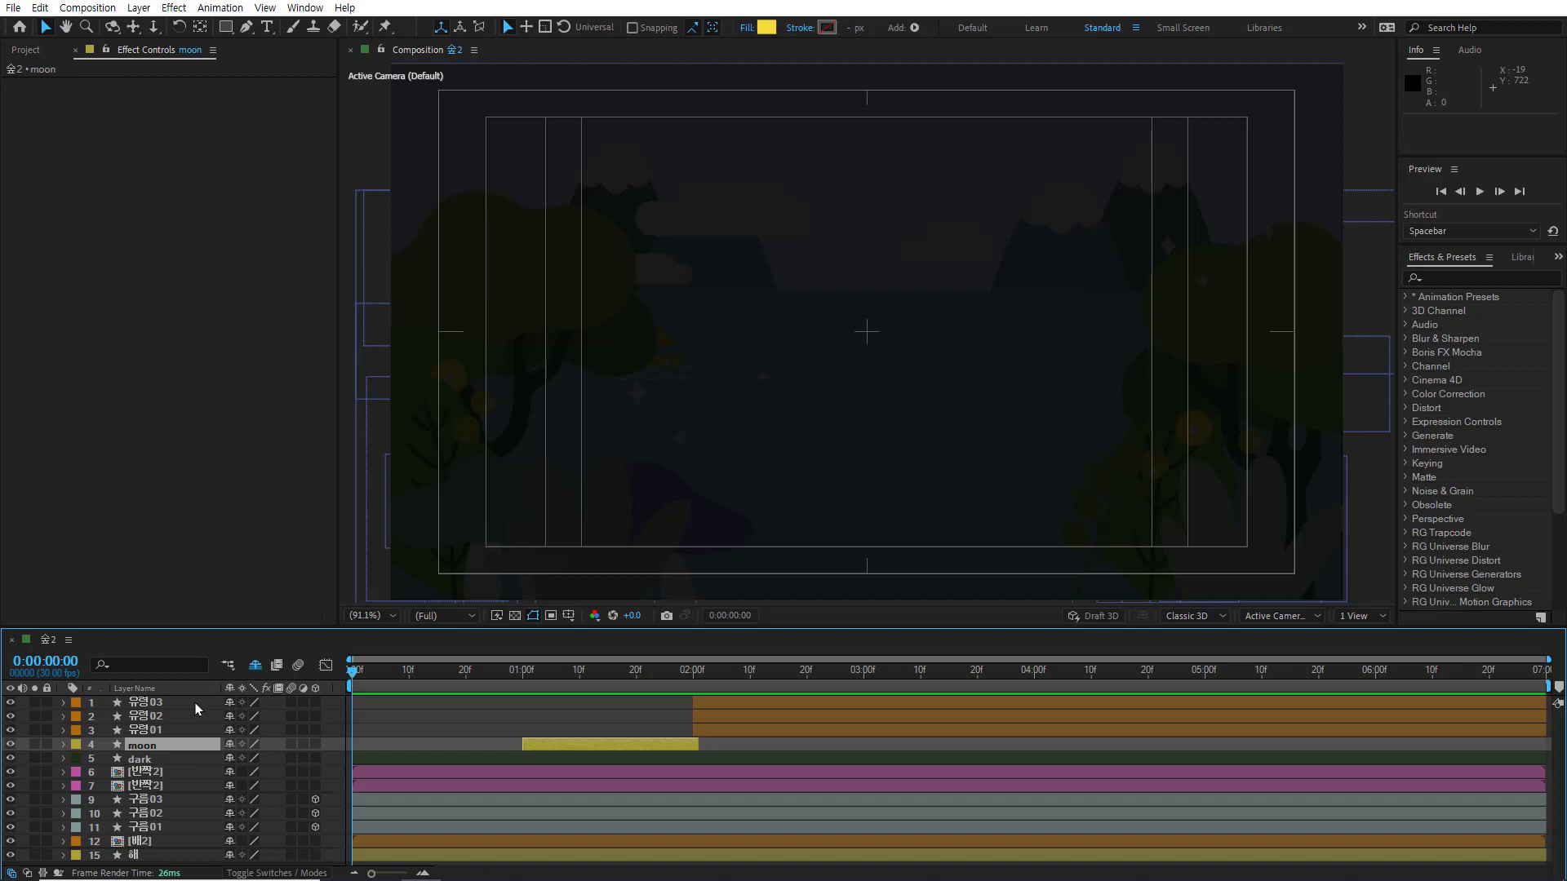
Step: Reveal the 유령03 layer's keyframed properties with their first keyframes selected, and move the playhead to 0:00:02:13
click(185, 701)
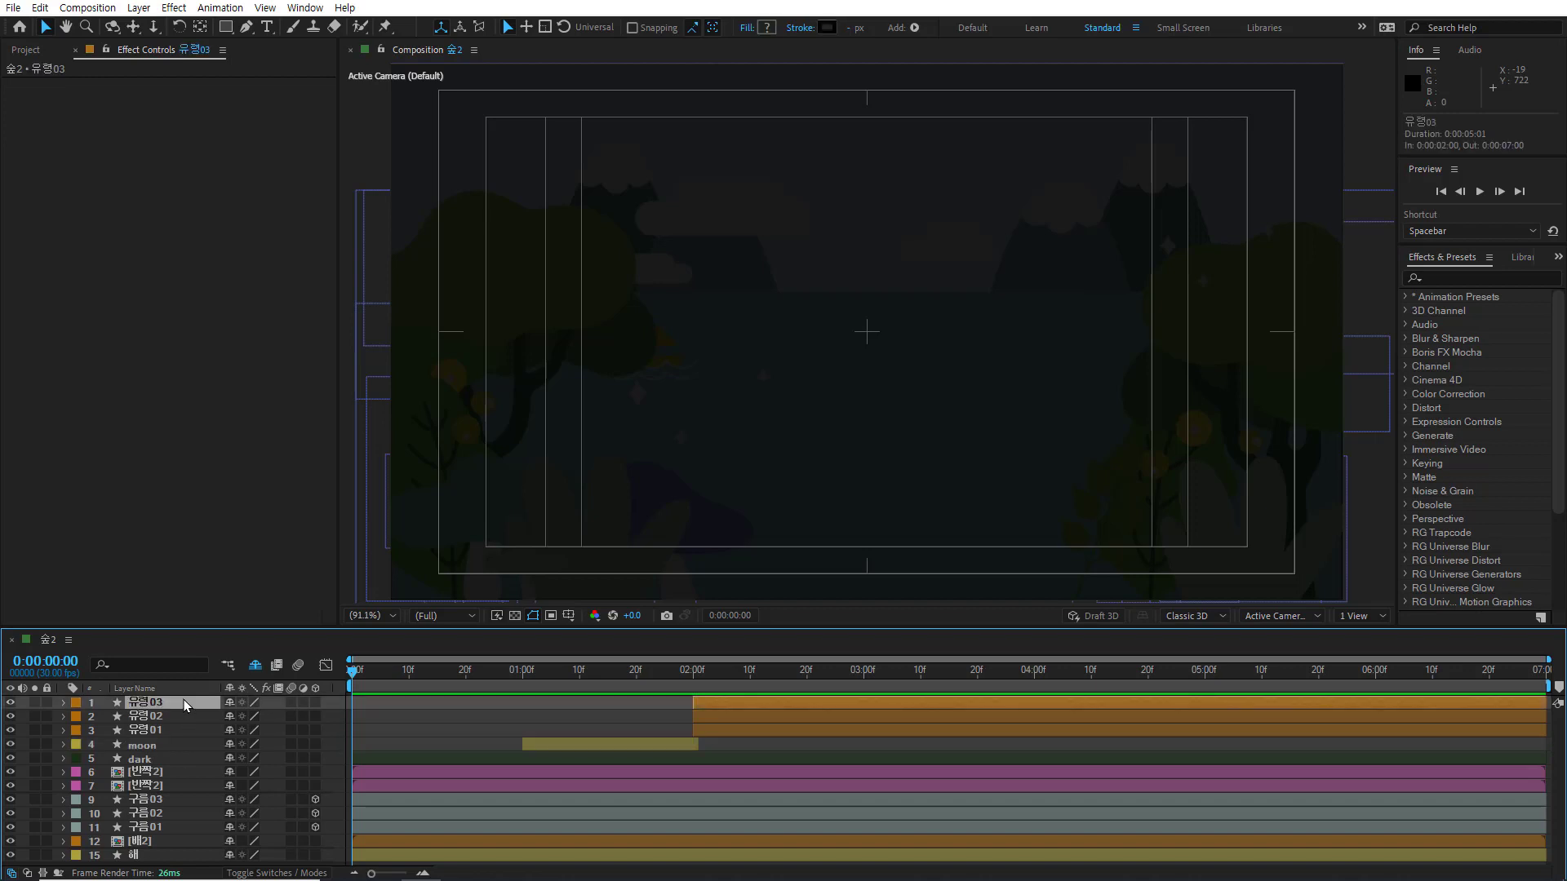
key(u)
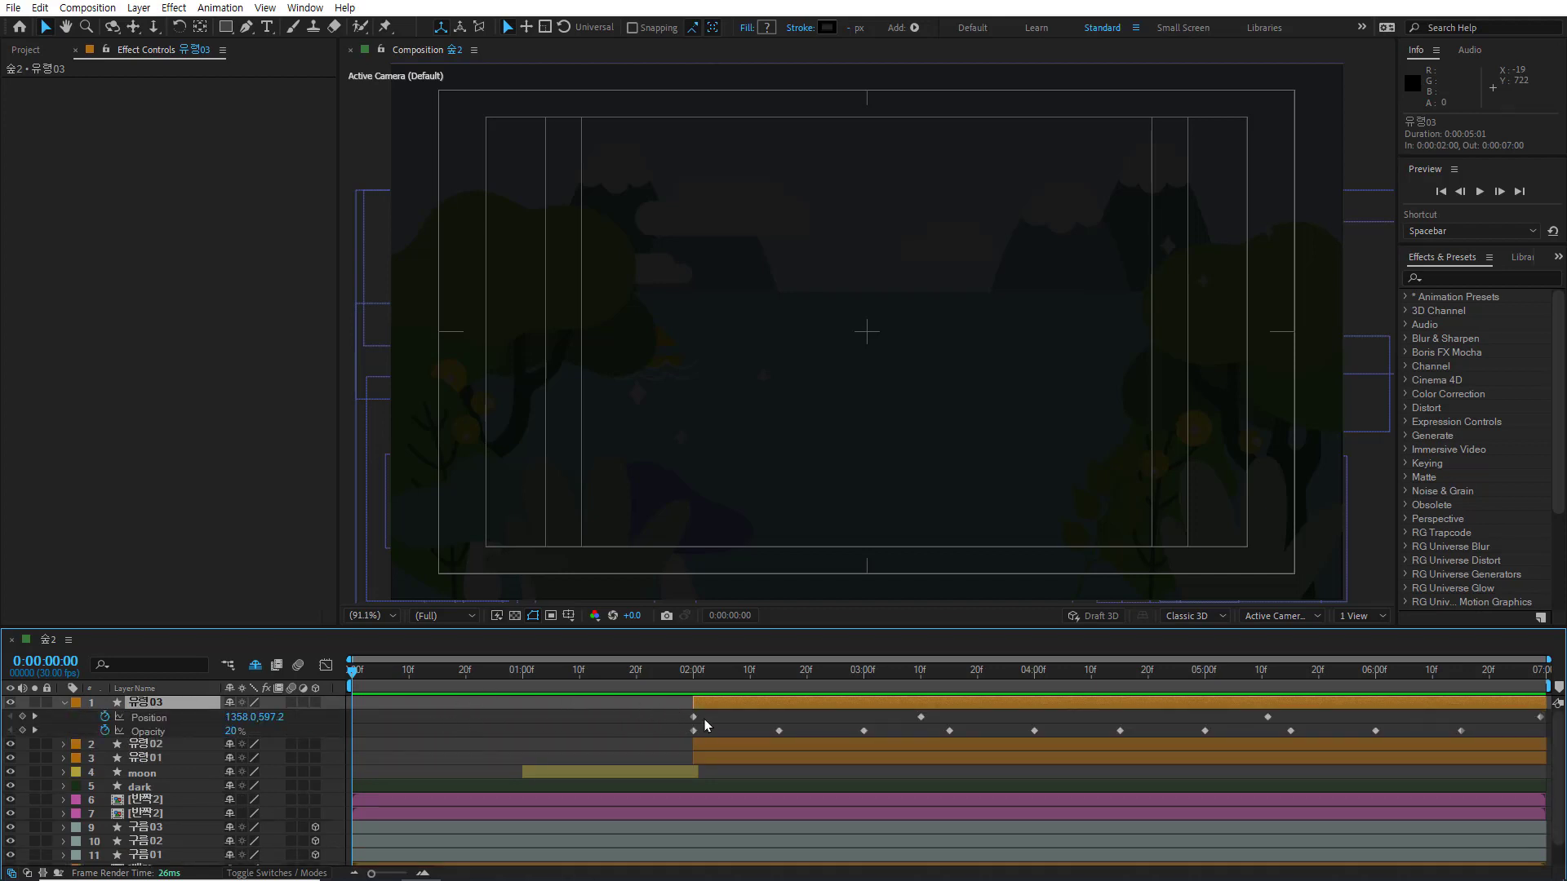
drag(705, 713, 687, 736)
drag(706, 672, 766, 672)
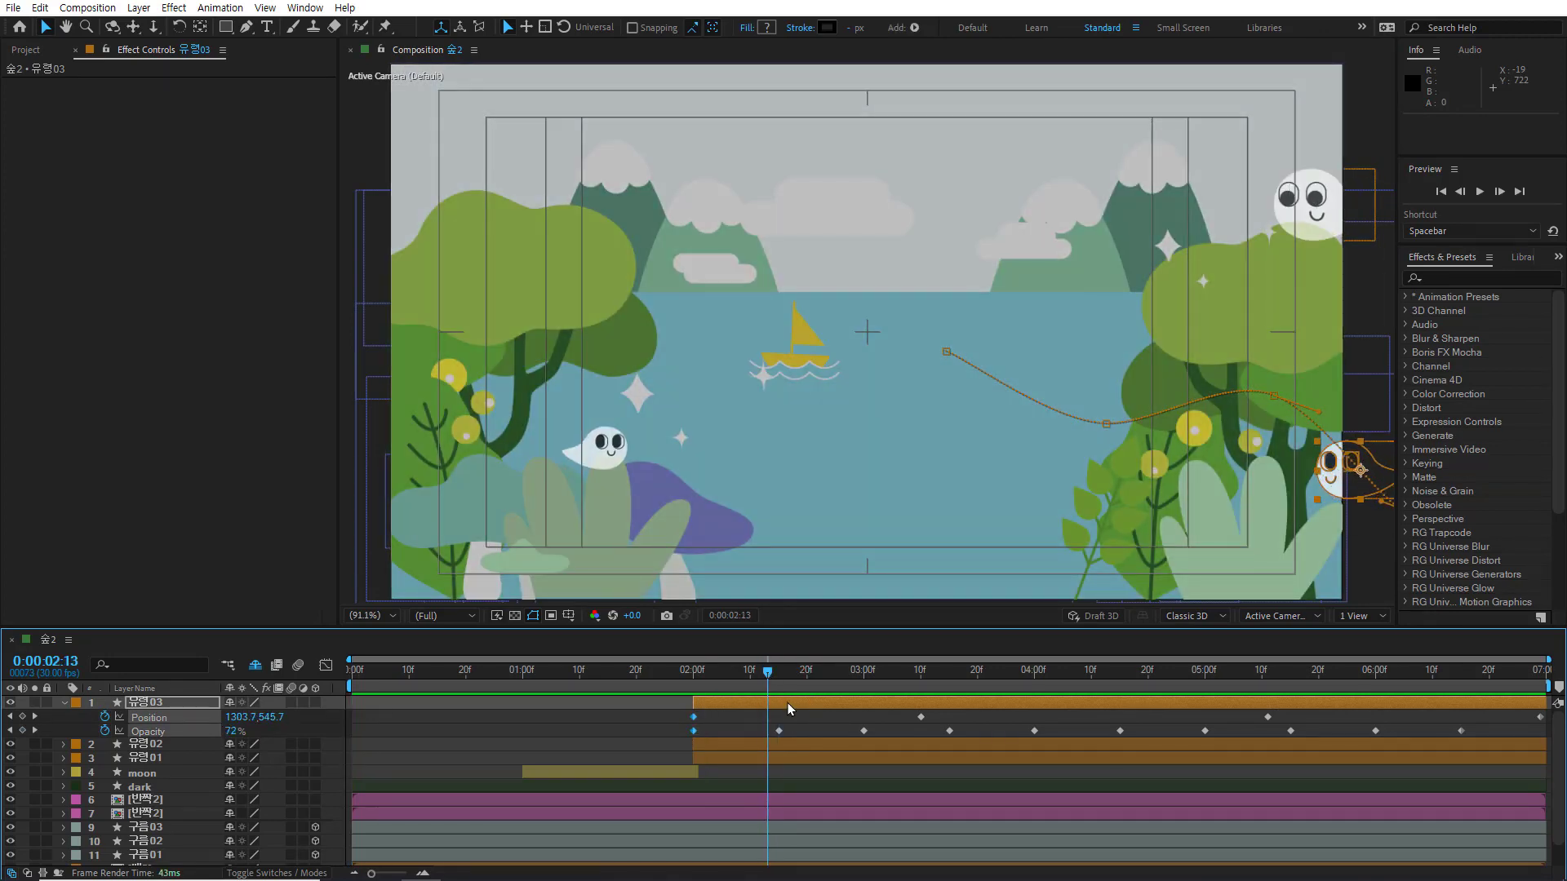
Step: Try to shift the Opacity keyframe of 유령03 at 0:00:02:15 forward in time, and undo the move
click(778, 730)
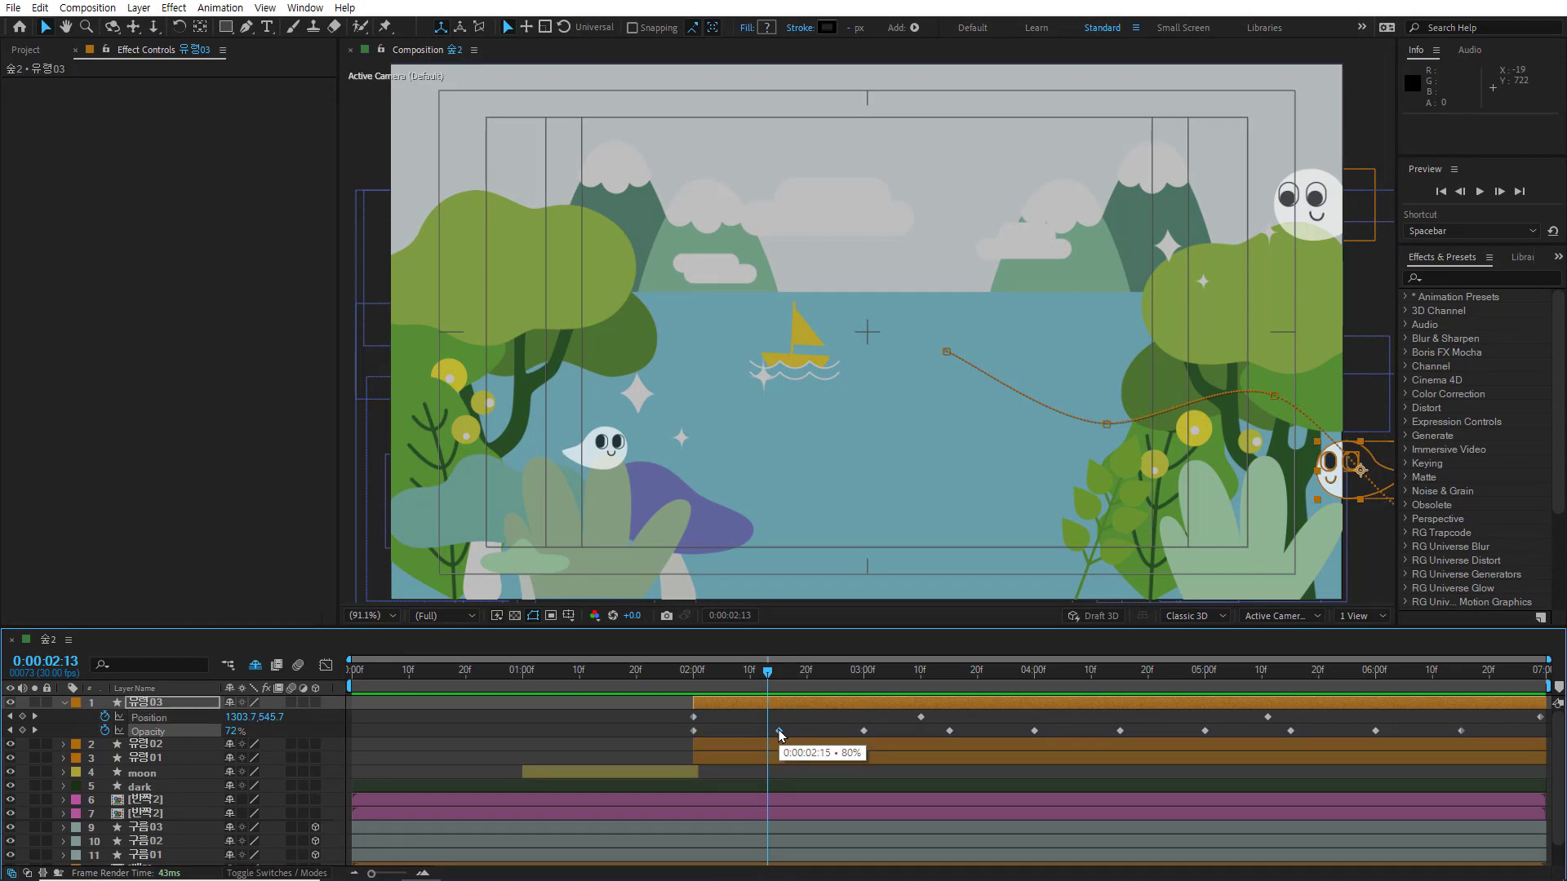
mouse_move(780, 732)
mouse_down()
mouse_move(757, 732)
mouse_move(796, 732)
mouse_up()
key(ctrl+z)
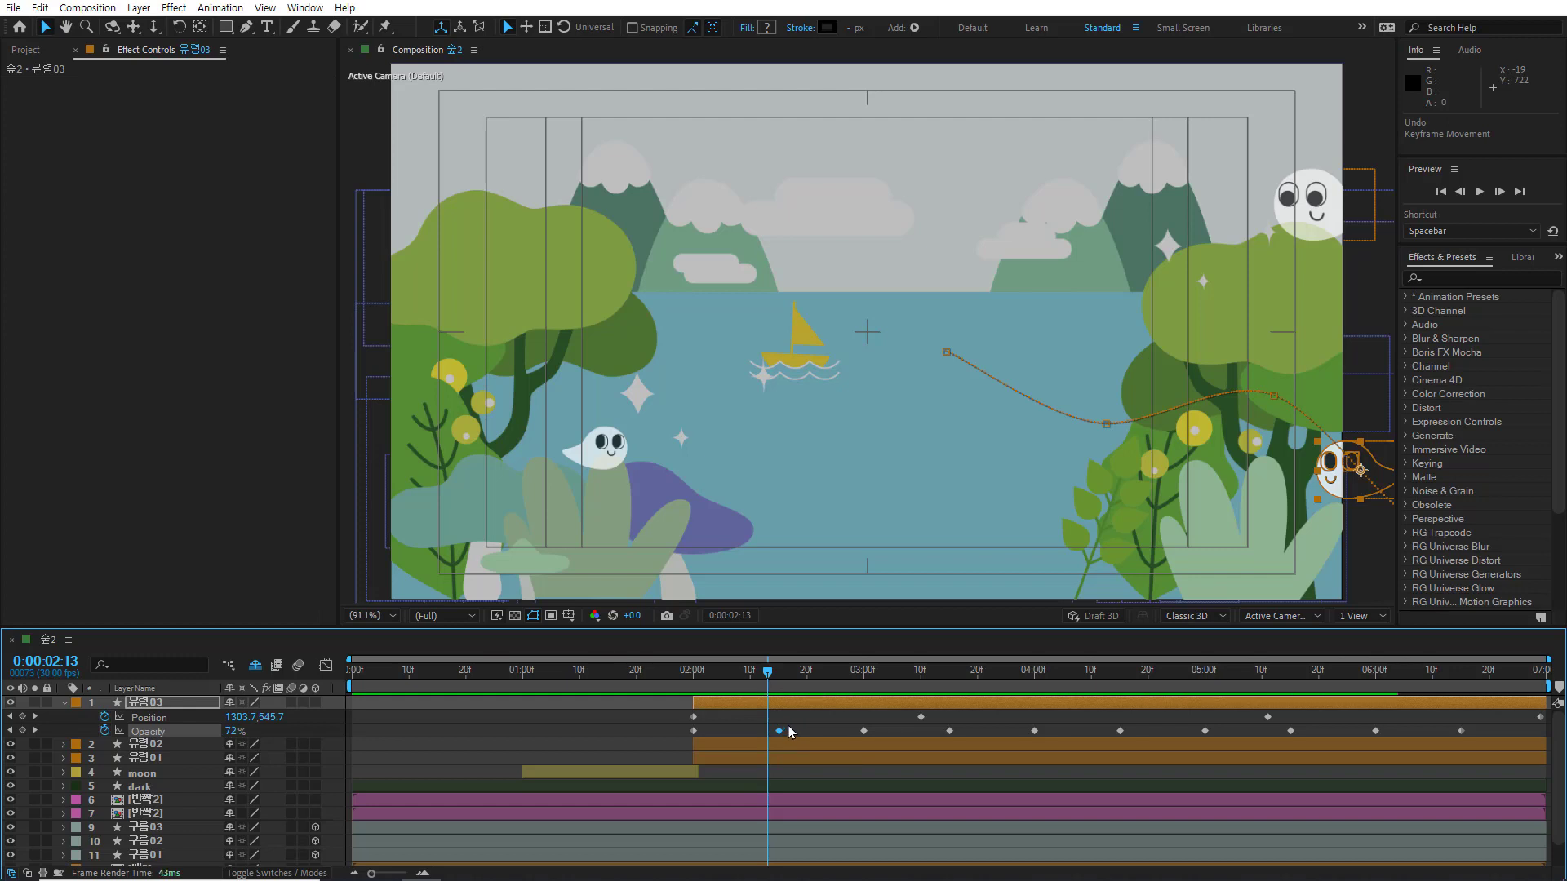
Step: Nudge the 유령03 Opacity keyframe at 0:00:02:15 frame by frame, ending three frames further along at 0:00:02:18
drag(792, 724, 772, 734)
key(alt+Left)
key(alt+Left)
key(alt+Left)
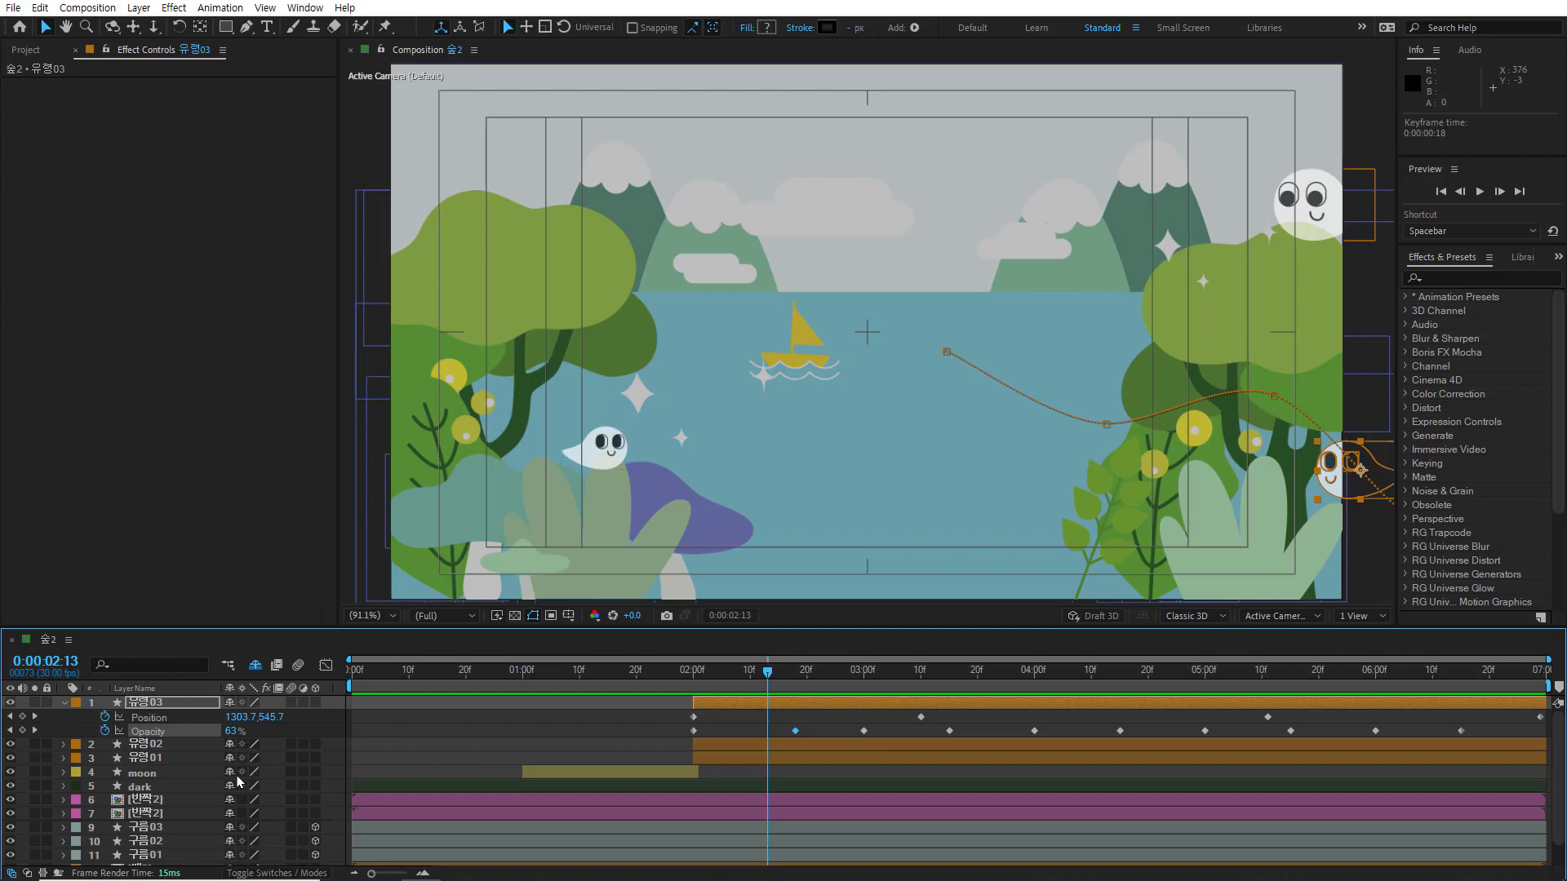
Step: Expand the 유령03 layer's full property tree in a slightly taller timeline, and open and close its Transform group
click(64, 703)
click(64, 703)
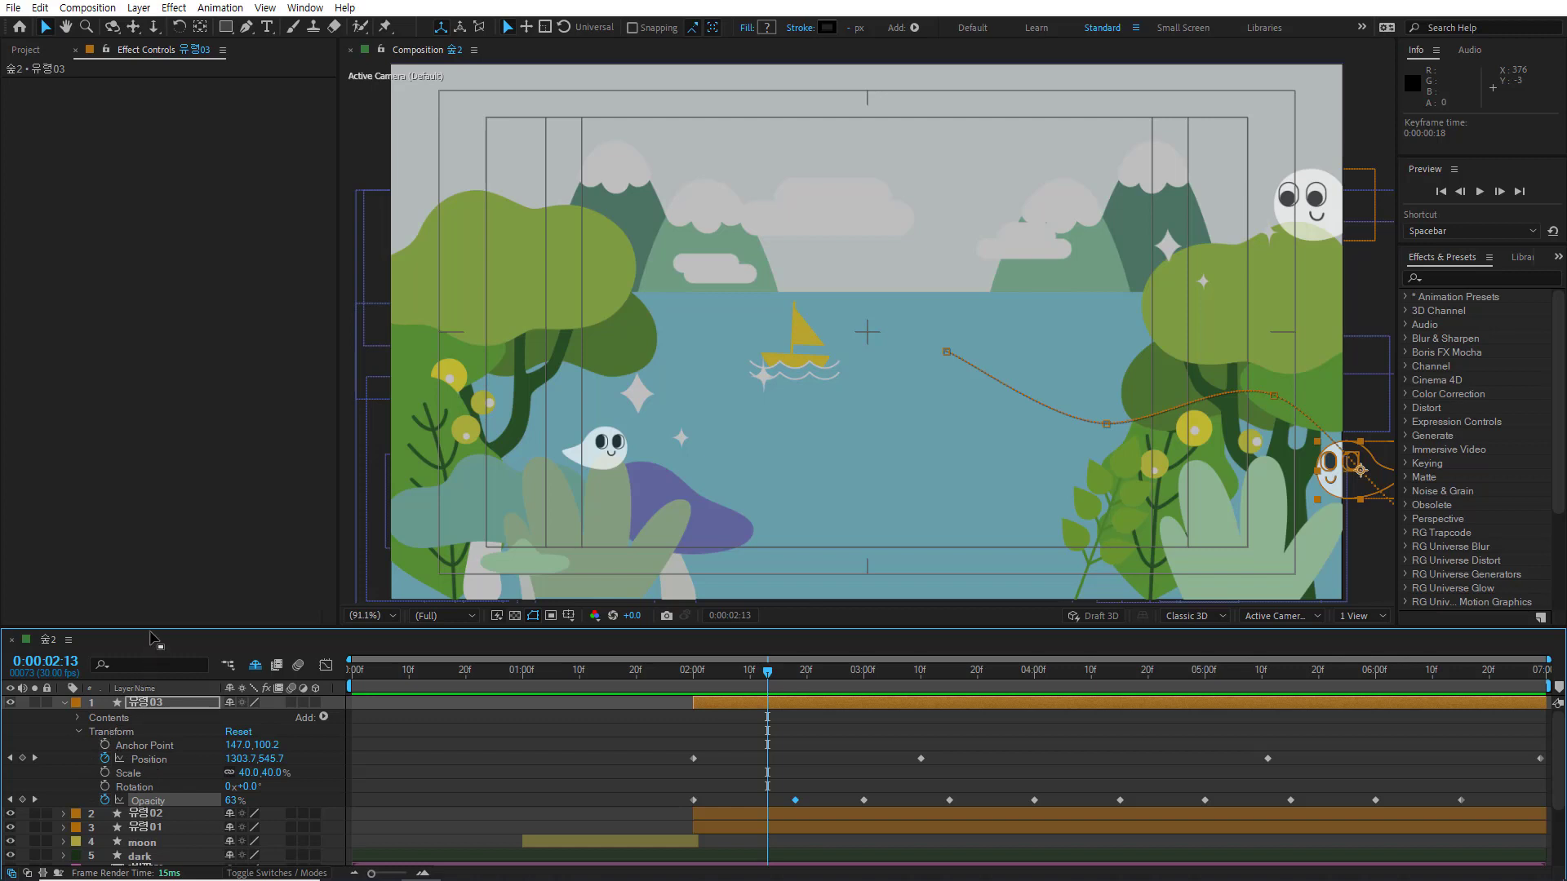
mouse_move(151, 627)
mouse_down()
mouse_move(152, 574)
mouse_move(155, 625)
mouse_up()
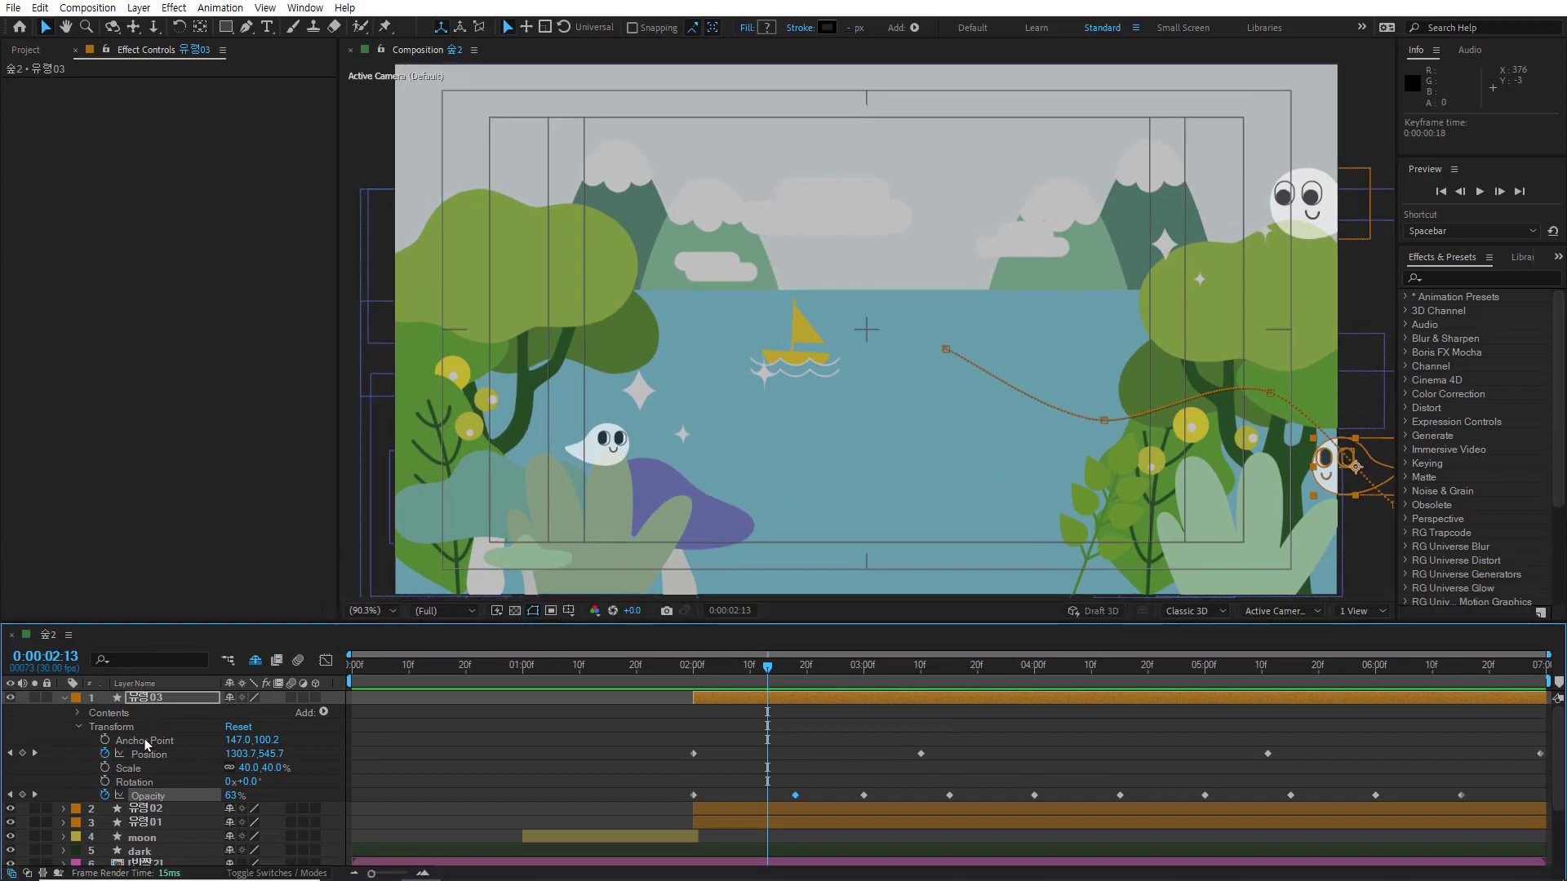
click(78, 726)
click(78, 726)
click(78, 726)
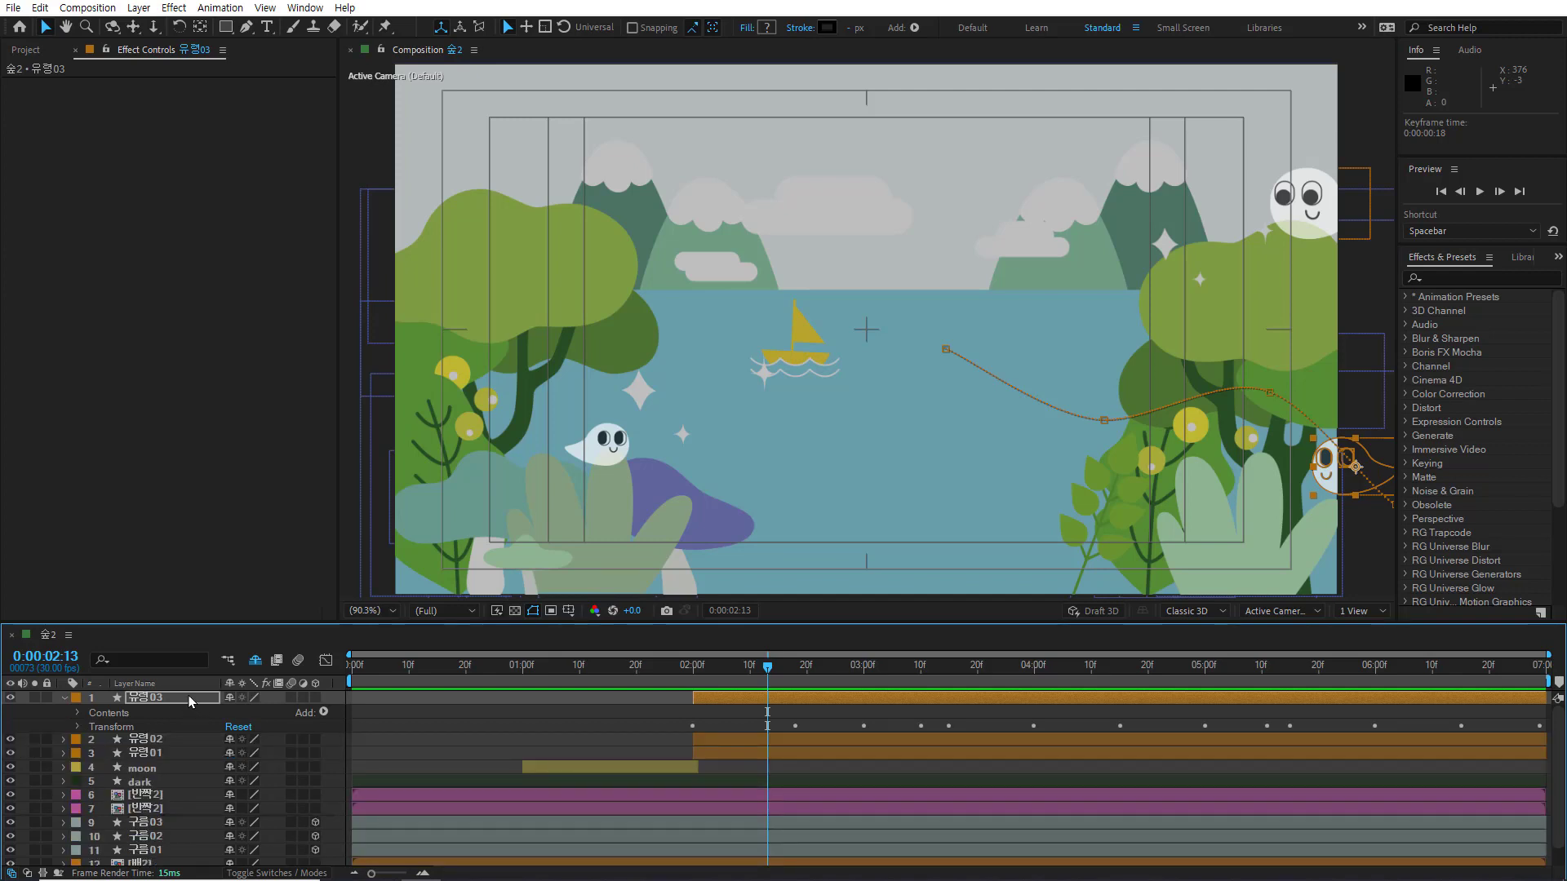
Step: Show only the Position, Anchor Point, Scale, Rotation and Opacity property of 유령03 in turn, and collapse the layer
click(194, 704)
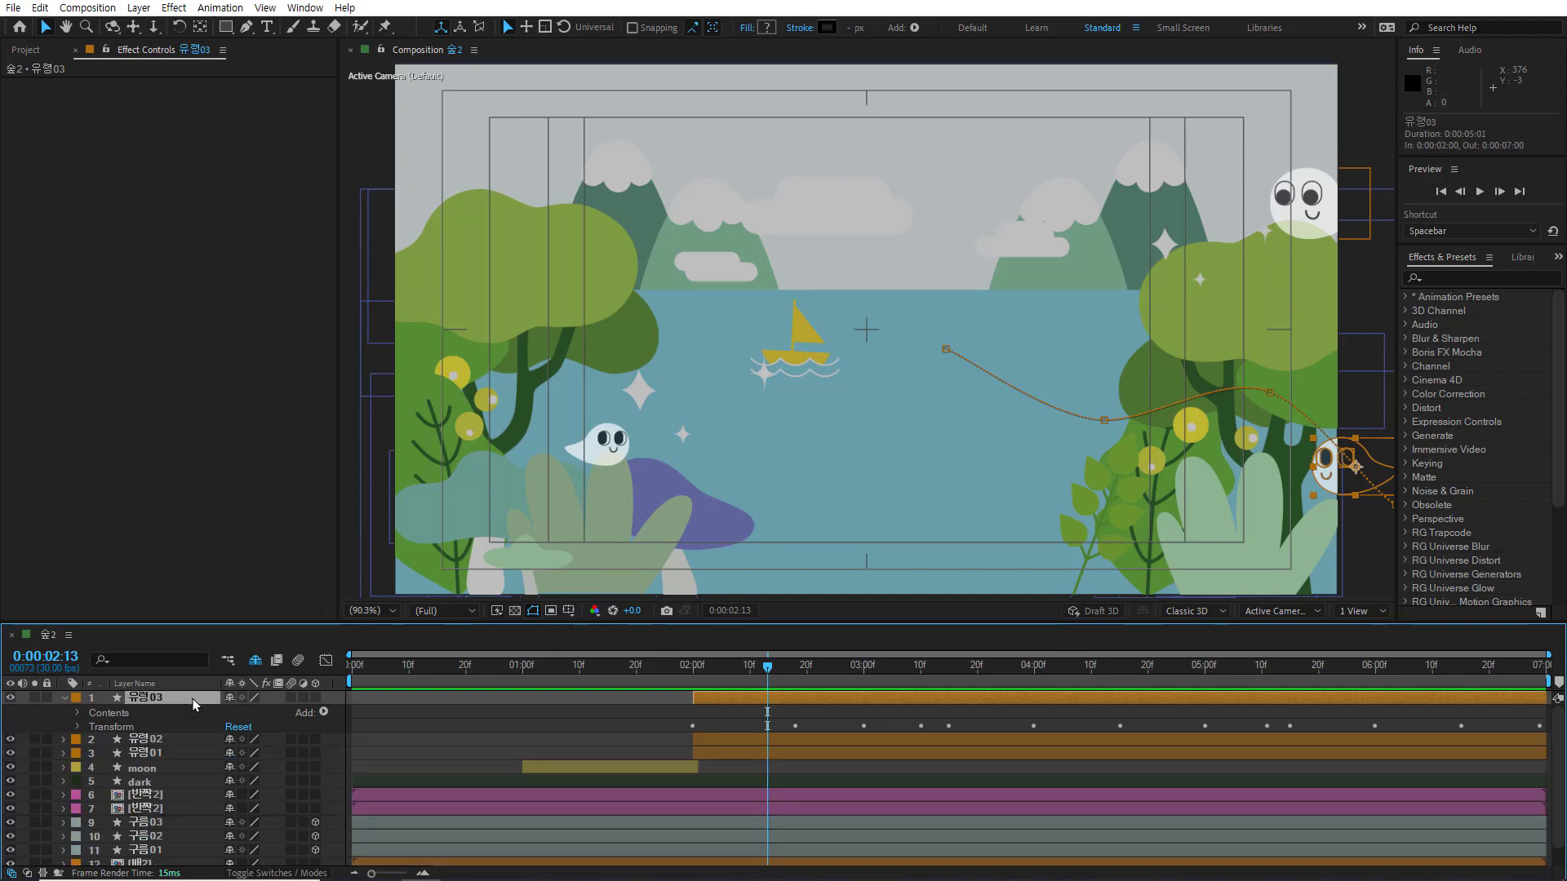
key(p)
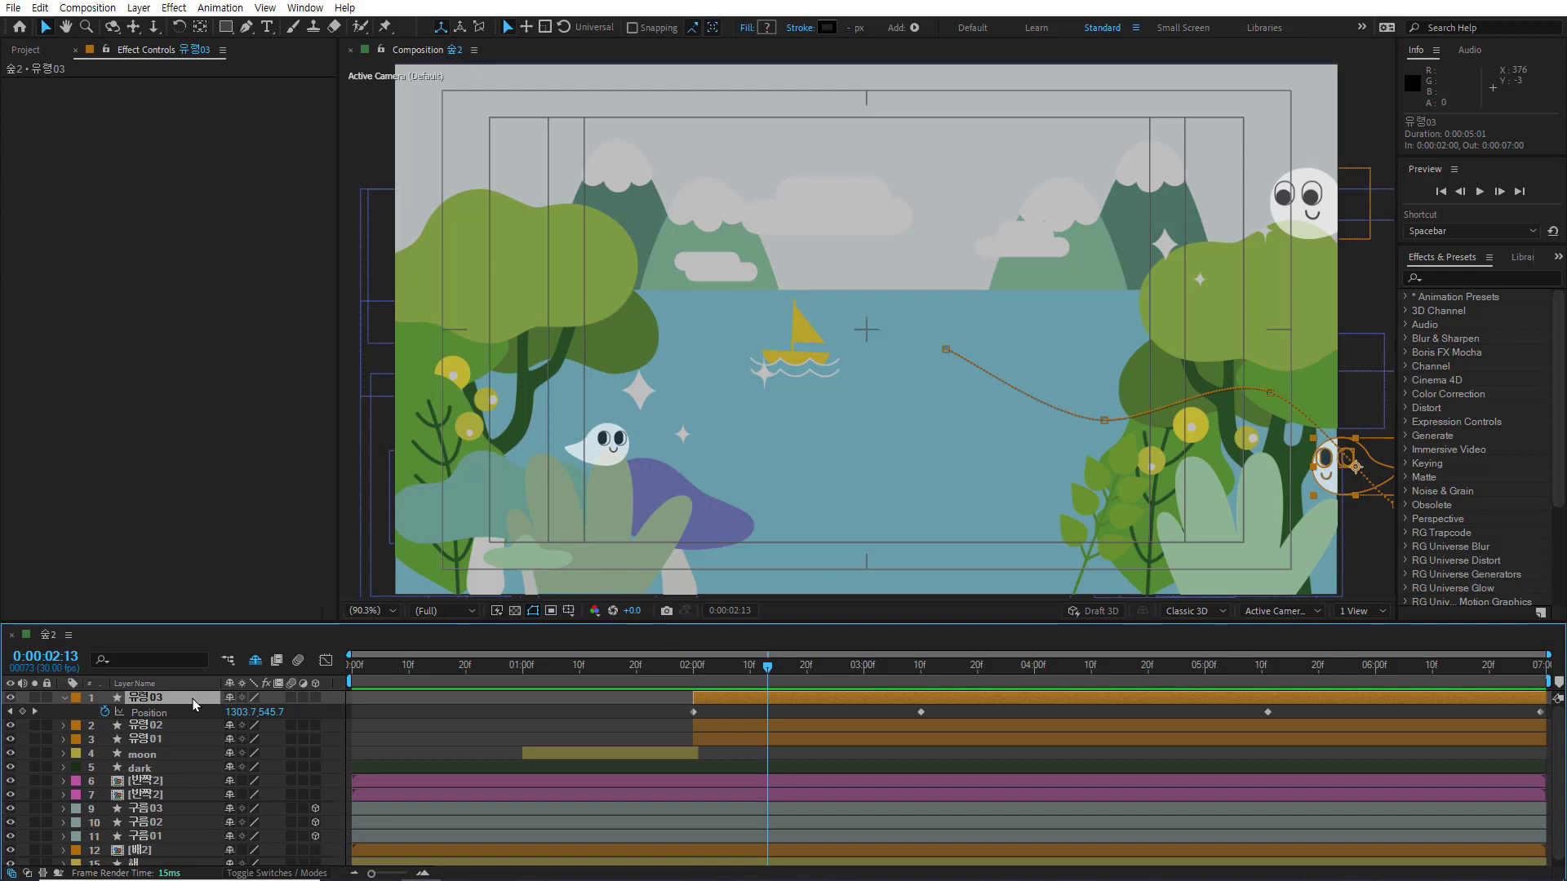
key(a)
key(s)
key(r)
key(t)
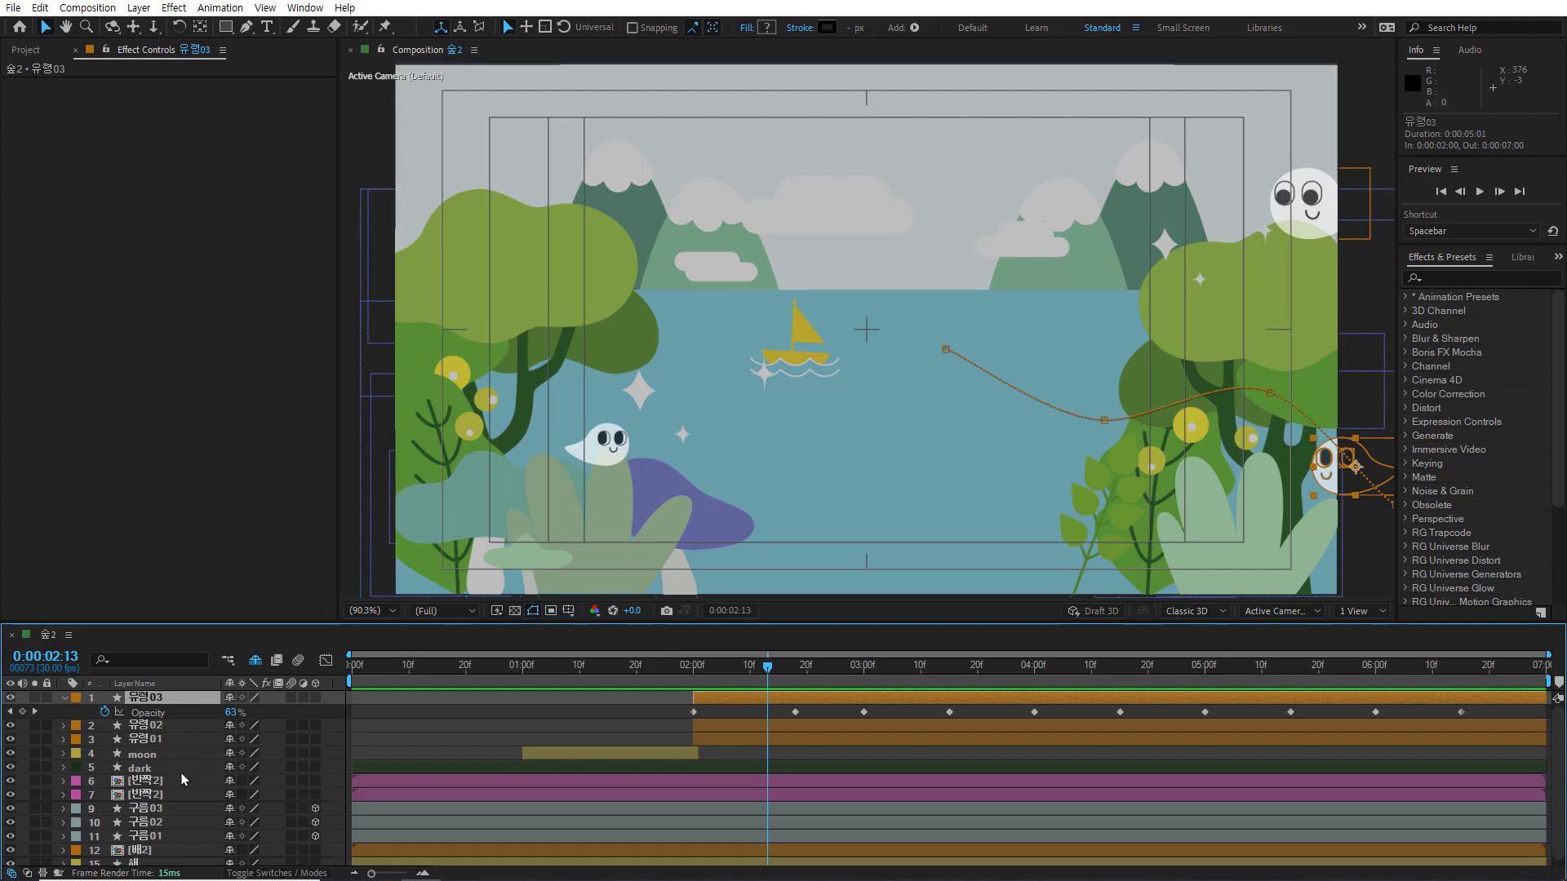
scroll(183, 779, down, 1)
scroll(182, 779, up, 1)
click(64, 699)
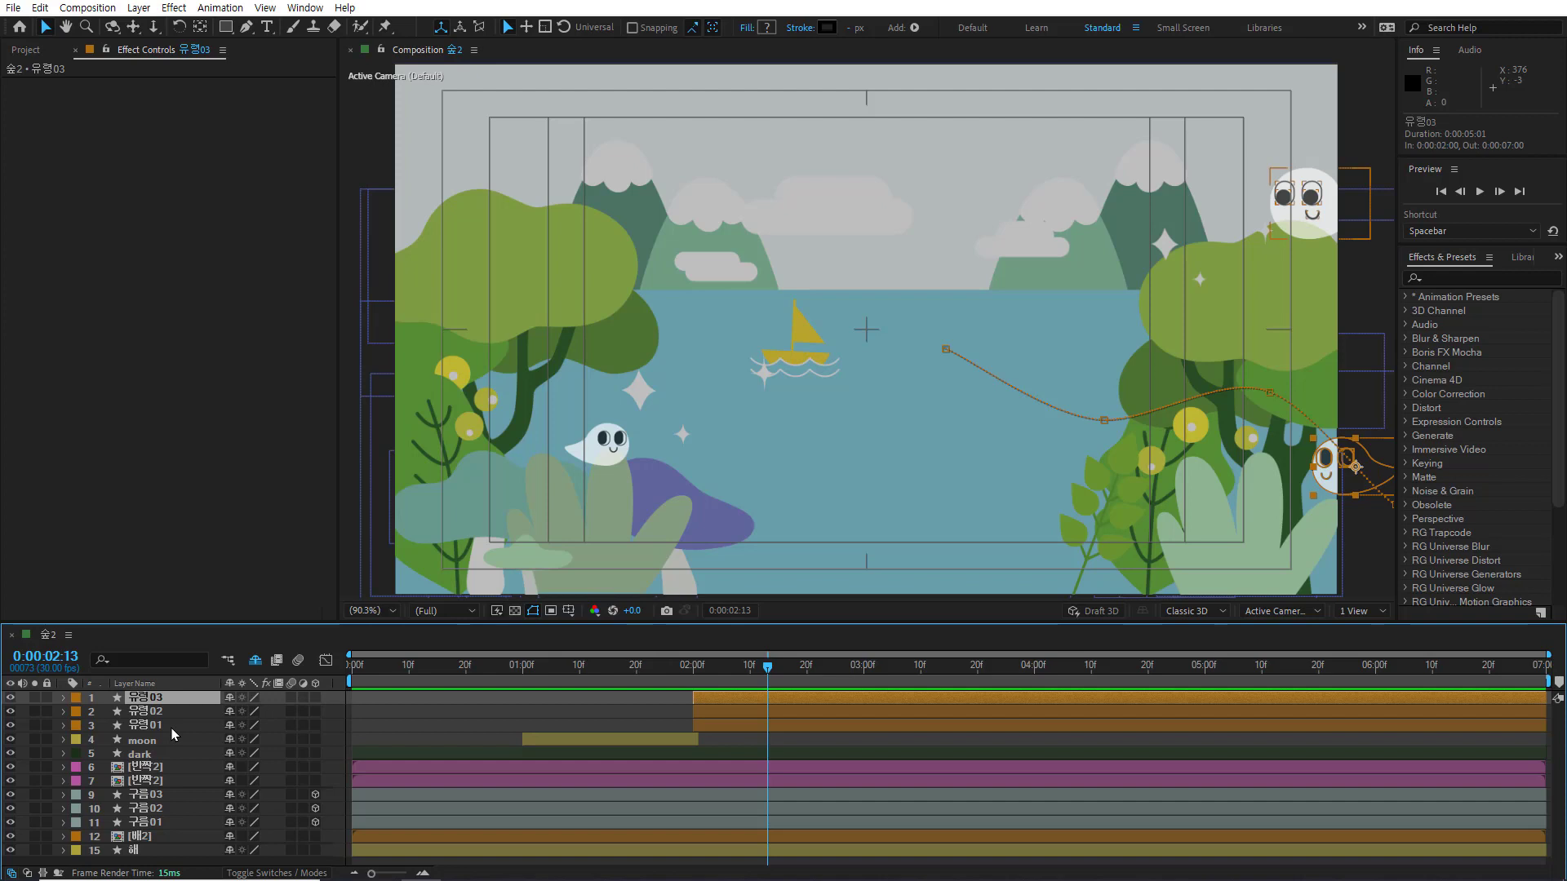
Step: Reveal only the keyframed properties of 유령03 and select the Position and Opacity keyframes at 0:00:02:00
key(u)
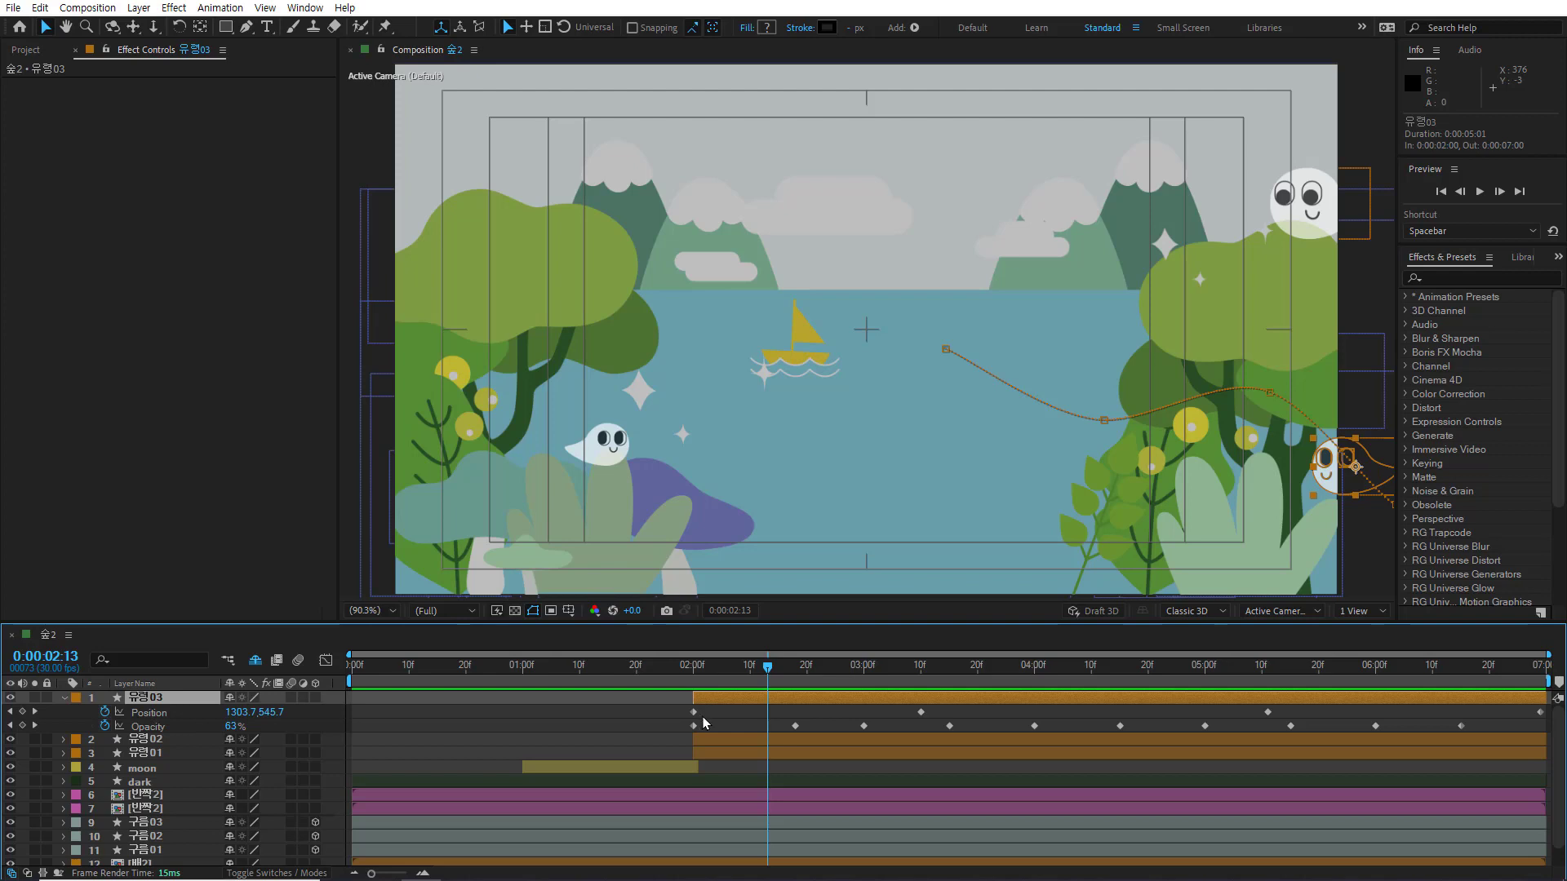
drag(702, 713, 687, 731)
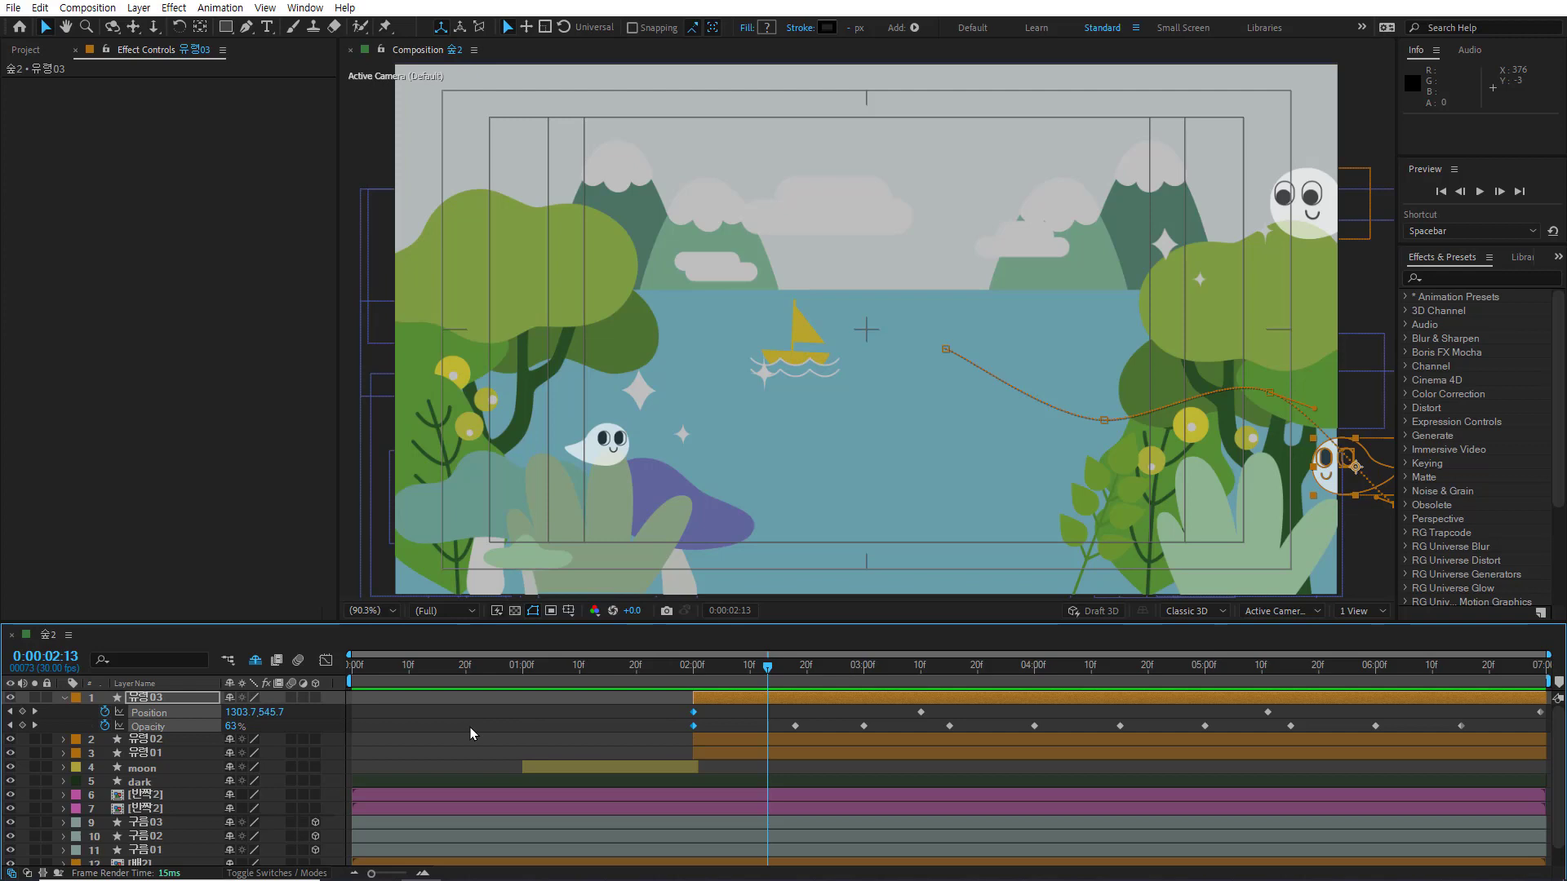
Step: Reveal all modified properties of 유령03 and enlarge the timeline to almost full height to look through them
key(u)
key(u)
key(u)
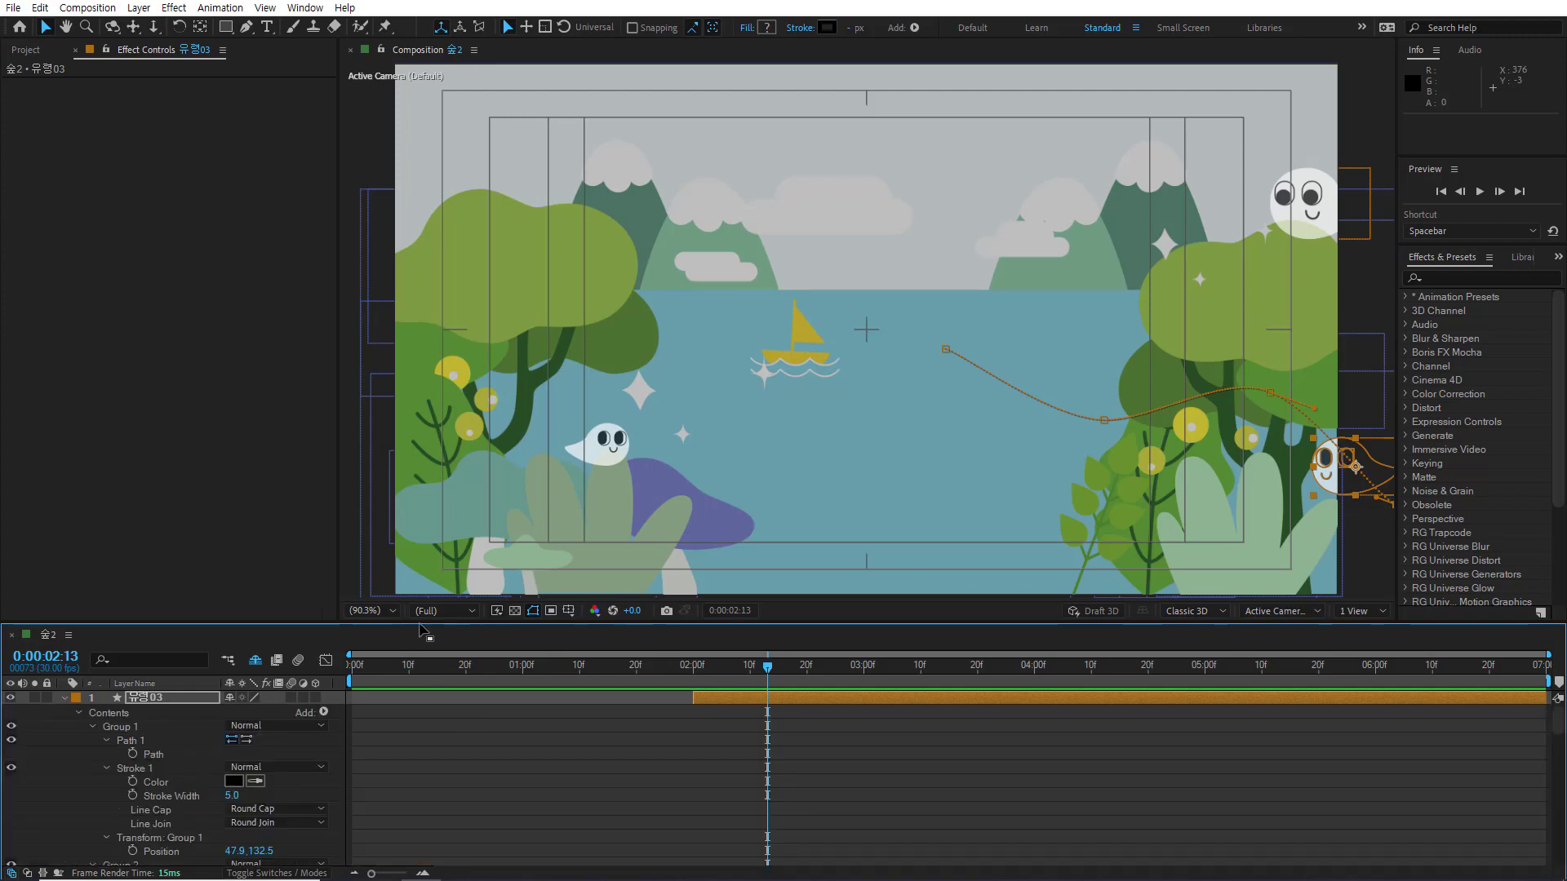
mouse_move(424, 623)
mouse_down()
mouse_move(423, 453)
mouse_move(477, 111)
mouse_up()
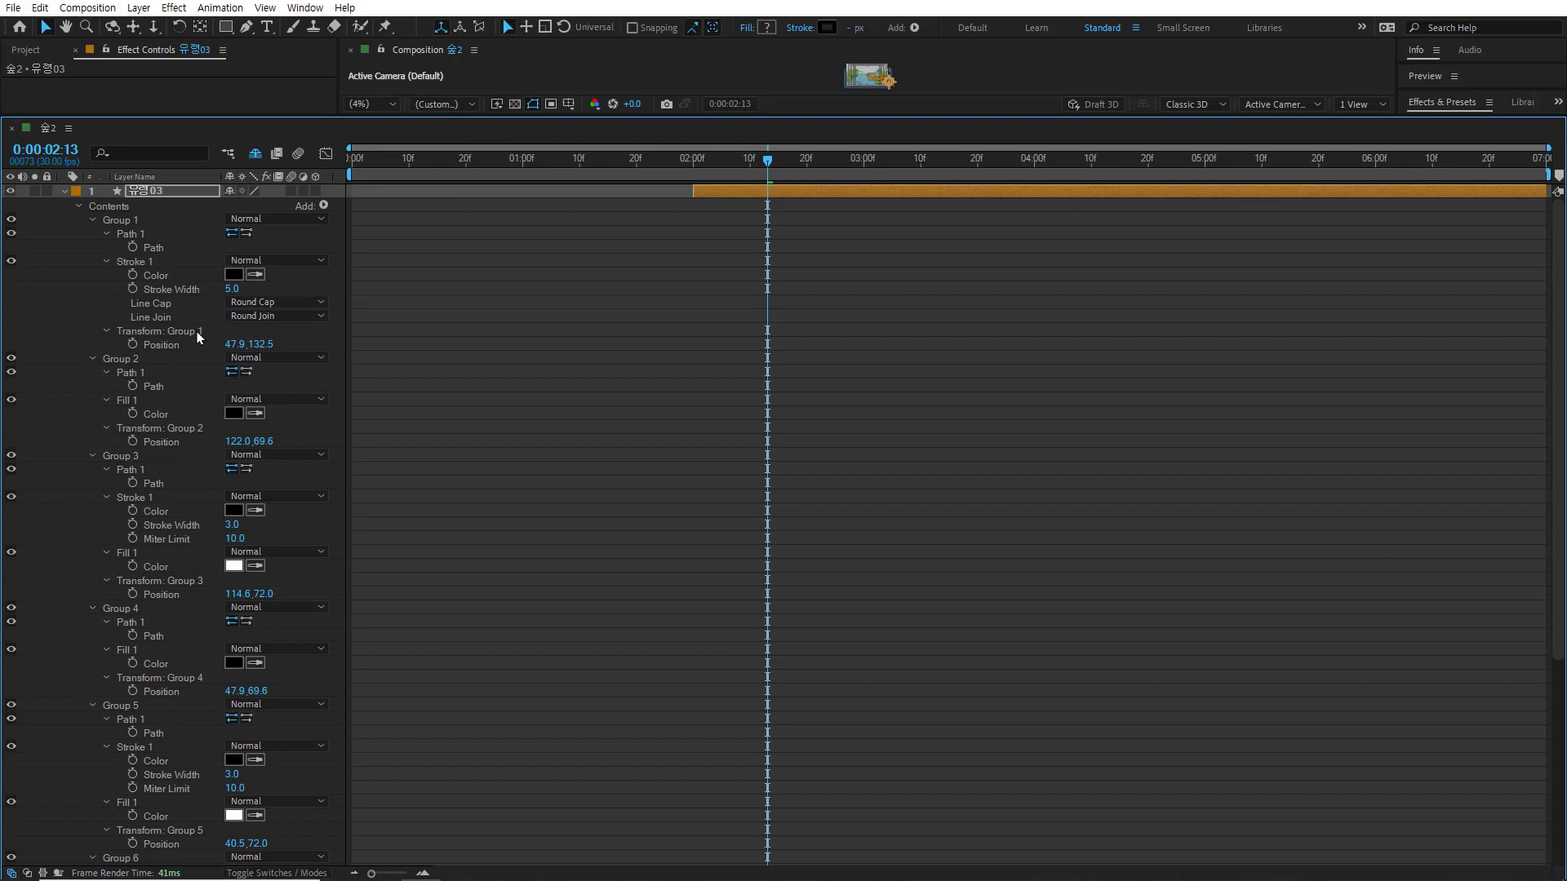
scroll(198, 337, down, 5)
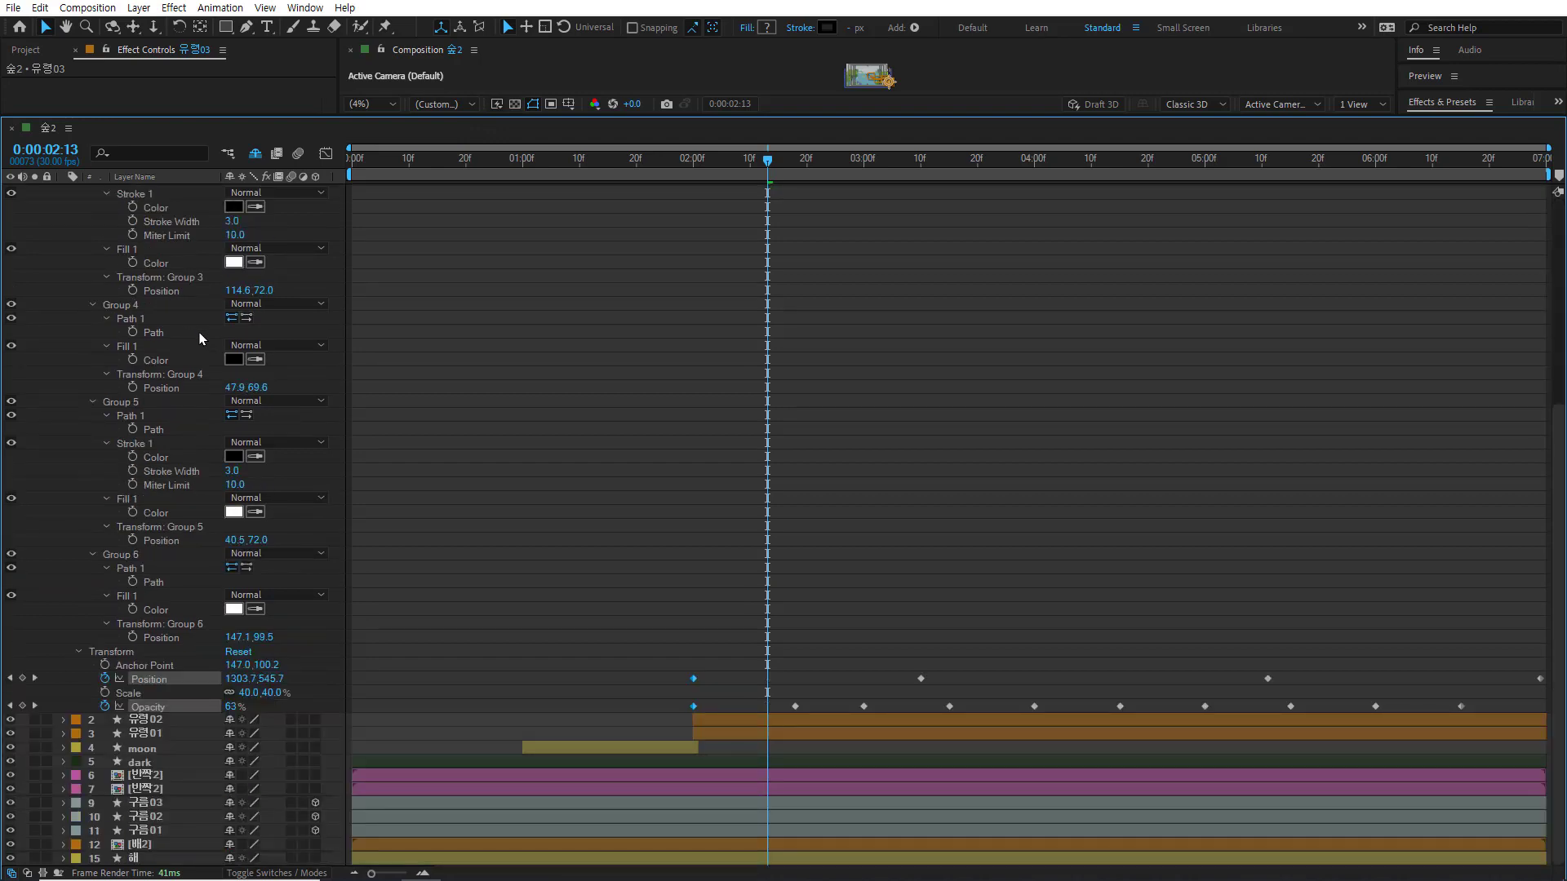
scroll(197, 337, up, 5)
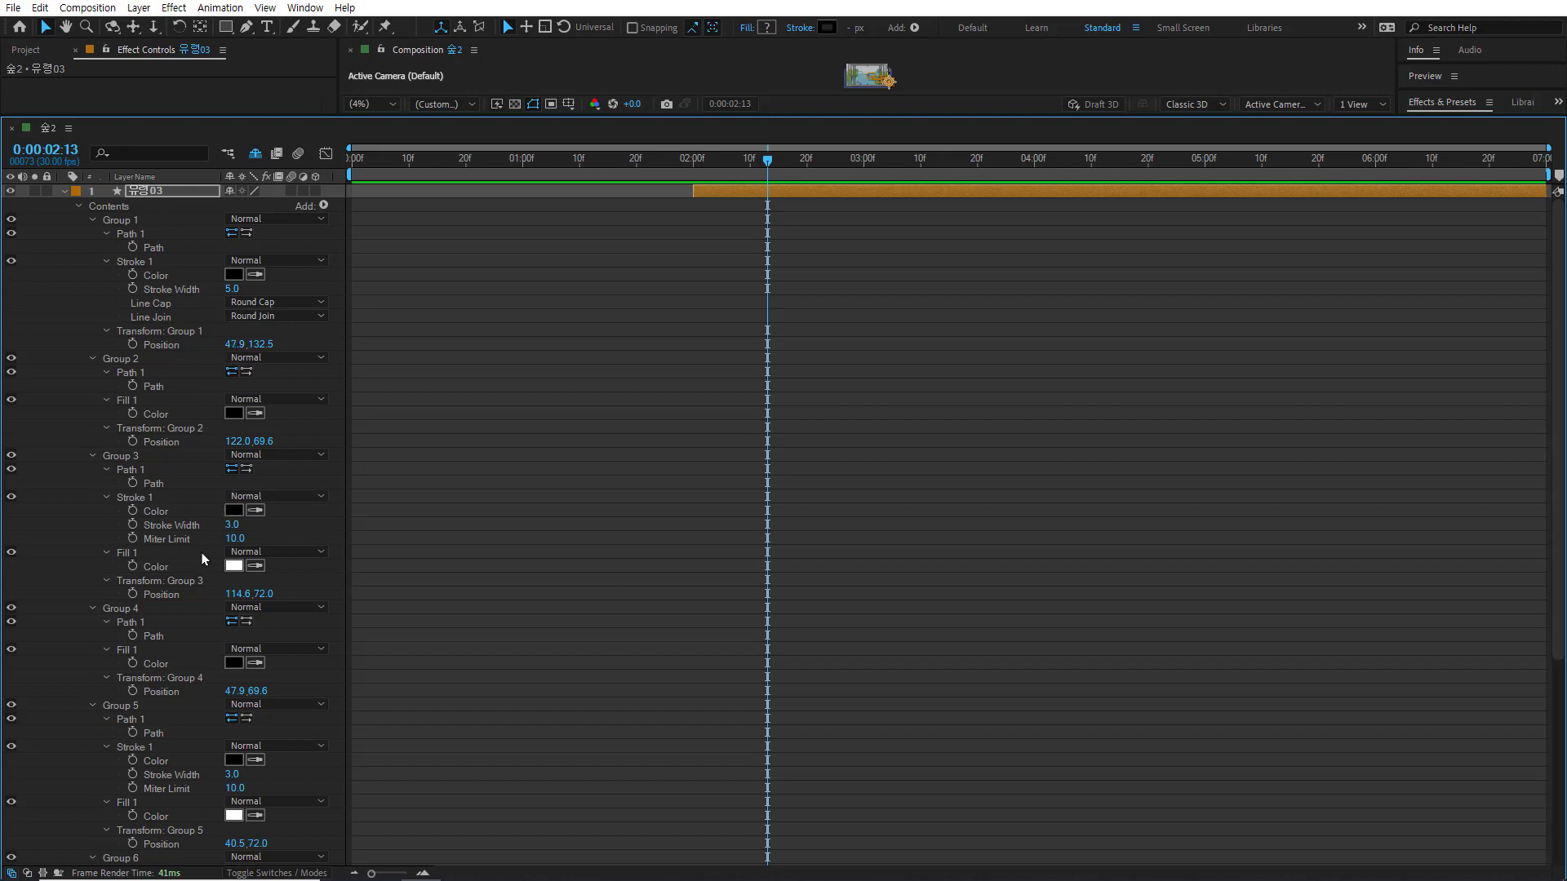
scroll(204, 559, down, 5)
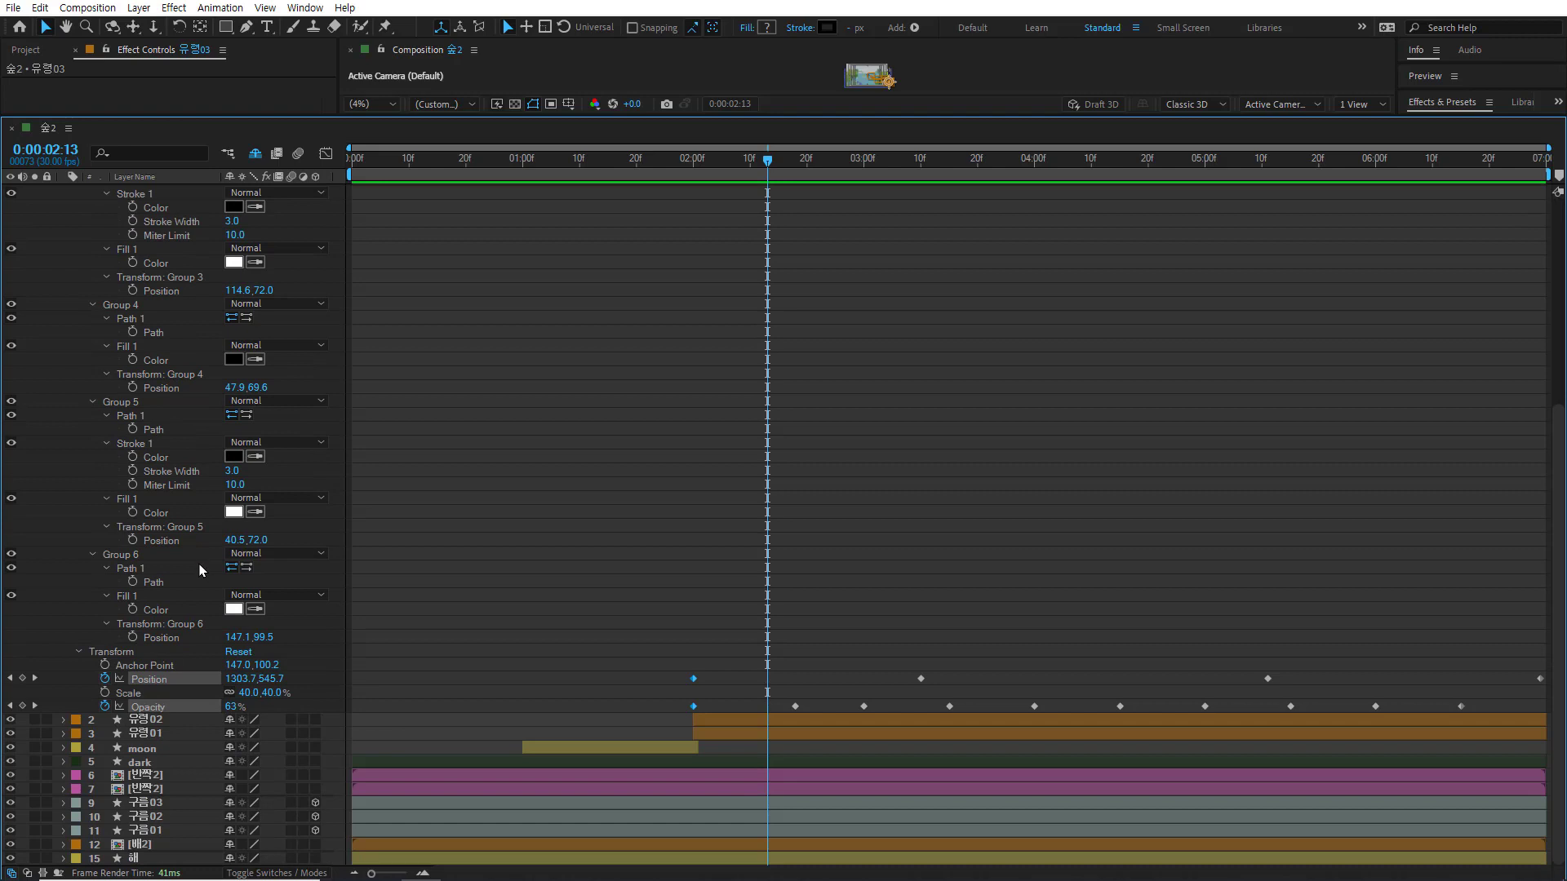
Step: Select the moon layer and reveal all of its modified properties
click(168, 747)
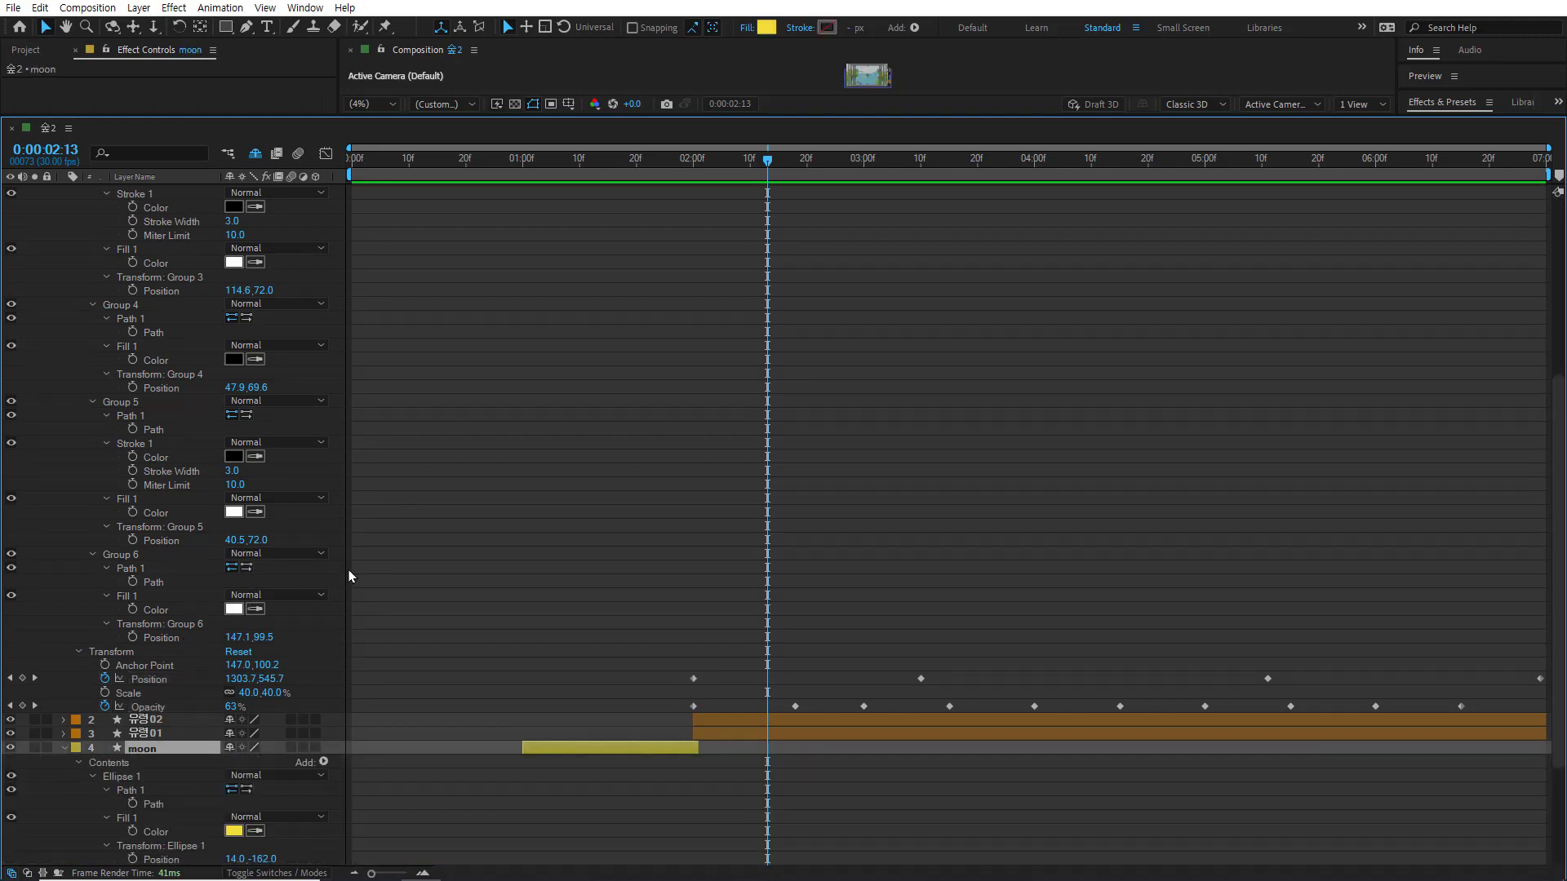
key(u)
key(u)
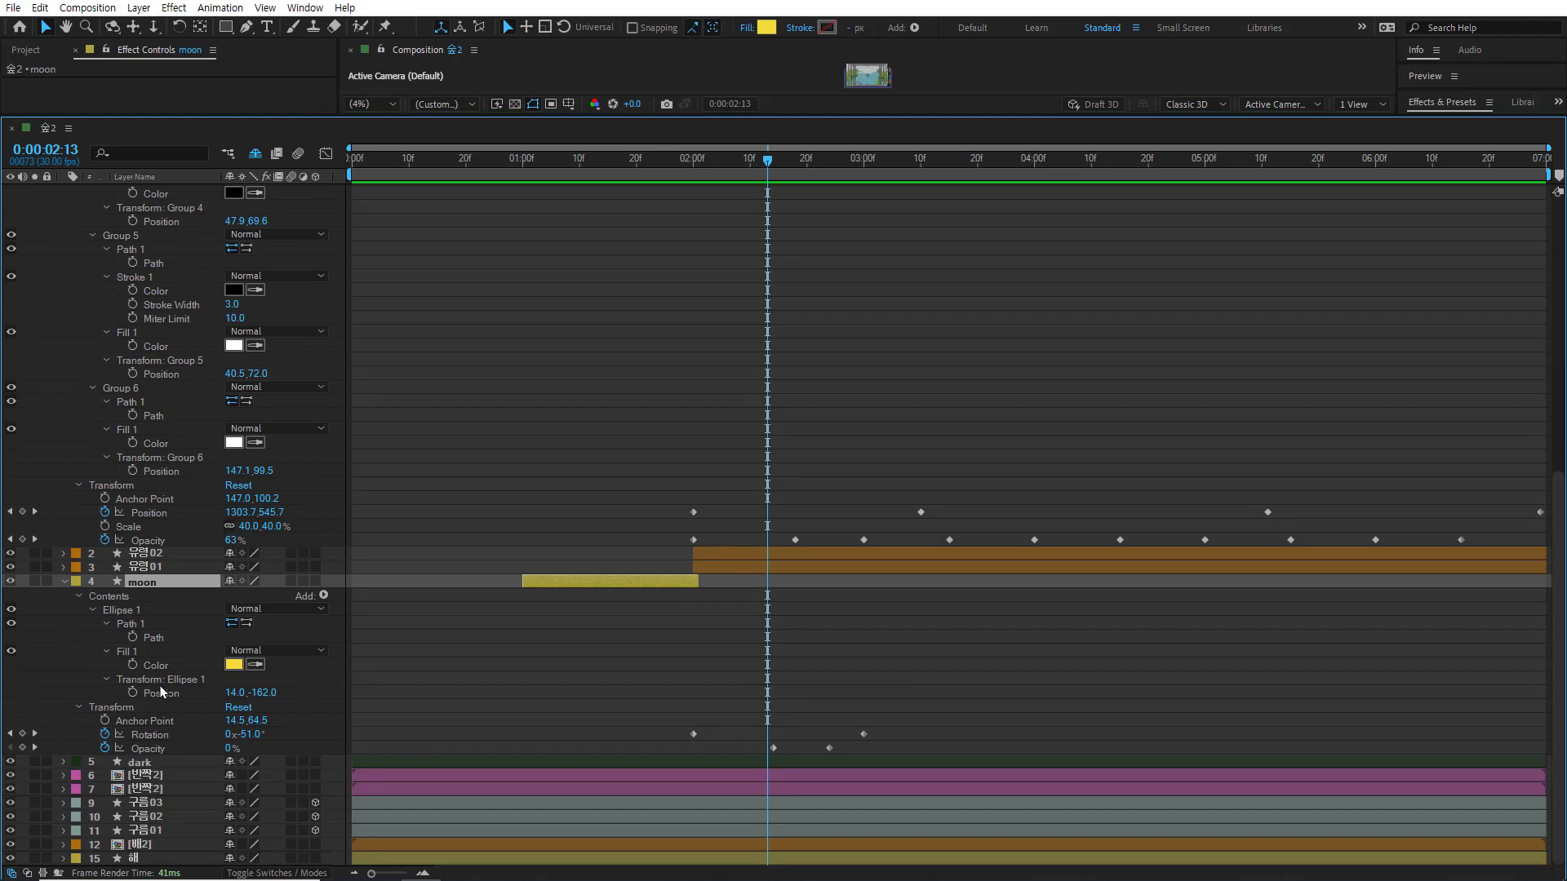